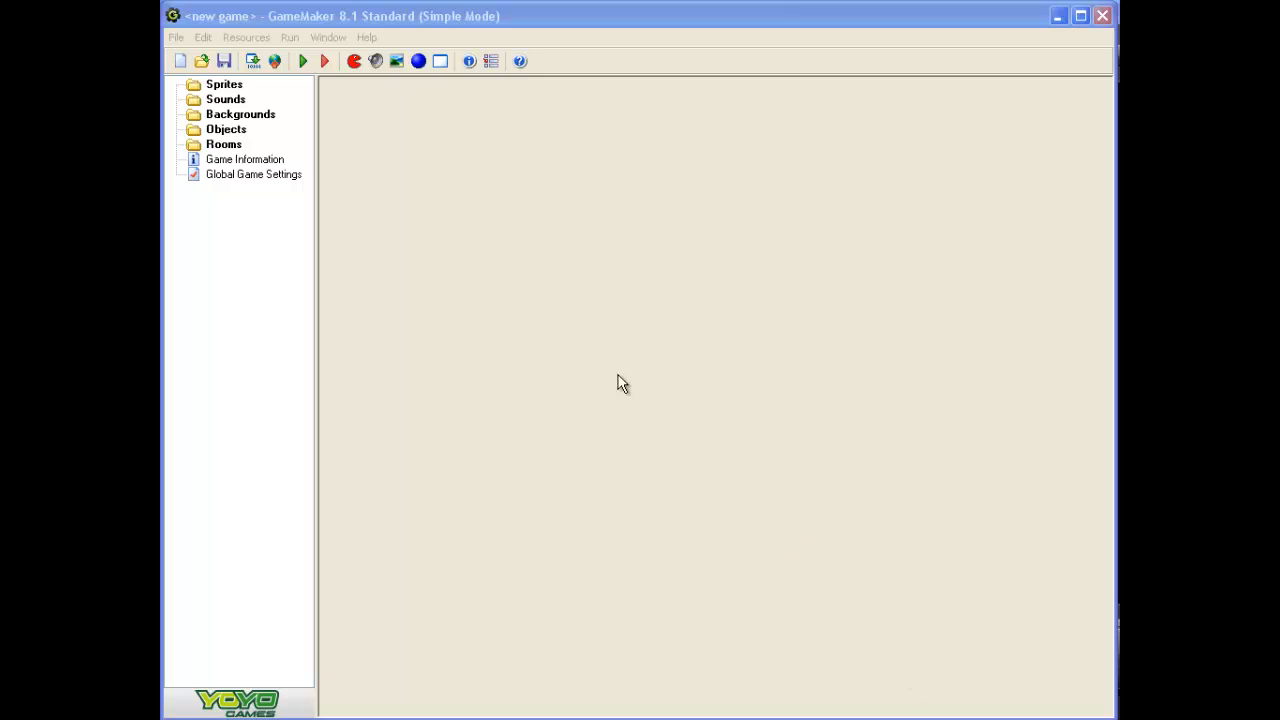
{"action": "left_click", "coordinate": [177, 38]}
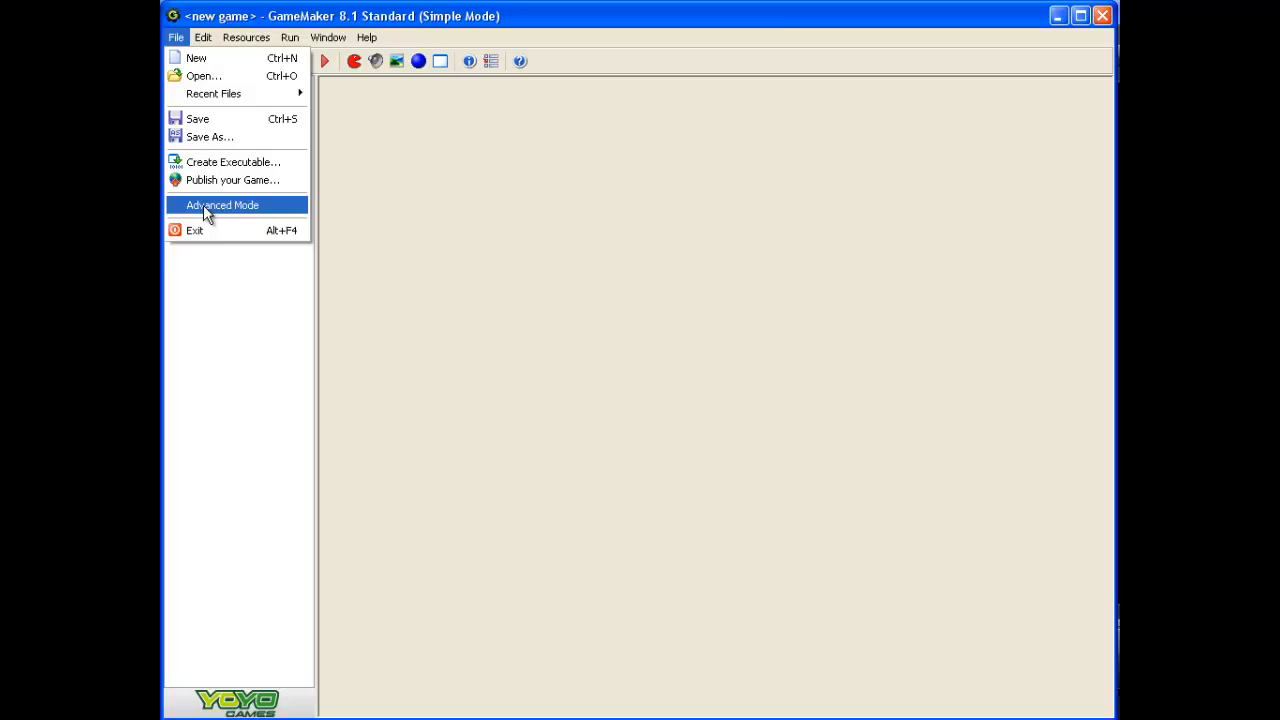
{"action": "left_click", "coordinate": [203, 205]}
{"action": "left_click", "coordinate": [175, 37]}
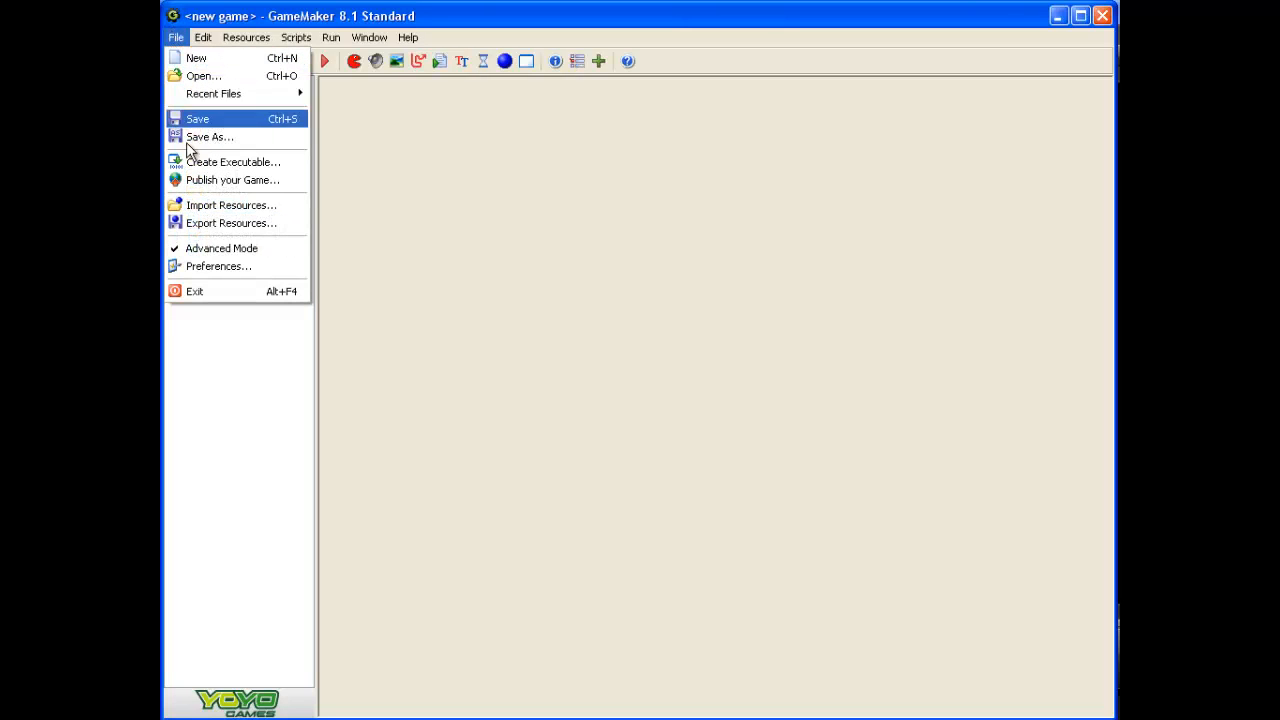
{"action": "left_click", "coordinate": [203, 249]}
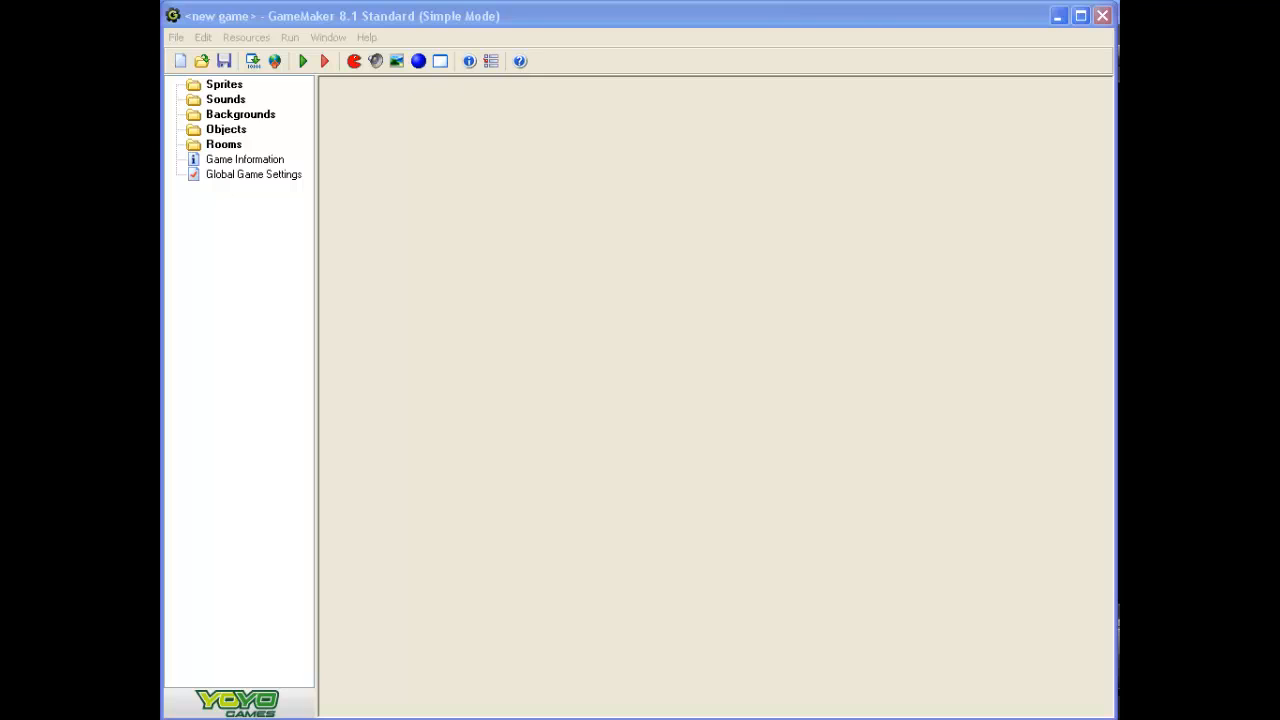
- Create a new sprite resource and name it spr_clown
{"action": "left_click", "coordinate": [224, 85]}
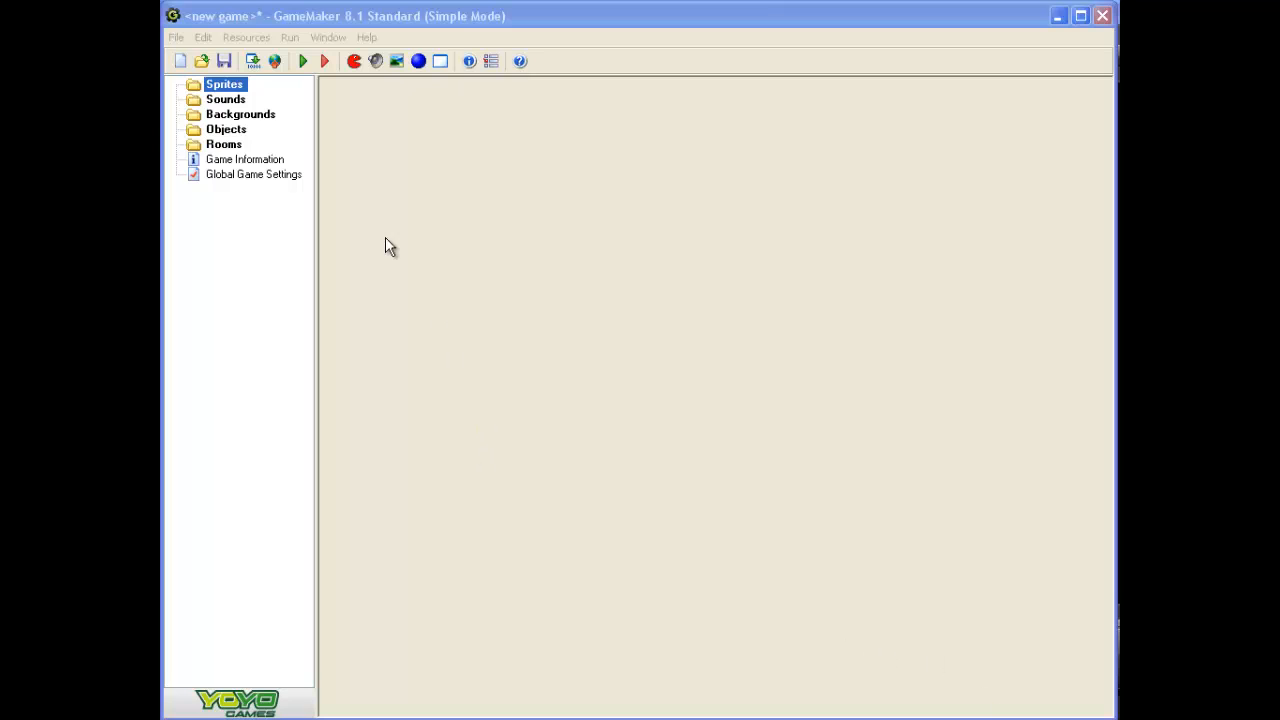
{"action": "right_click", "coordinate": [219, 86]}
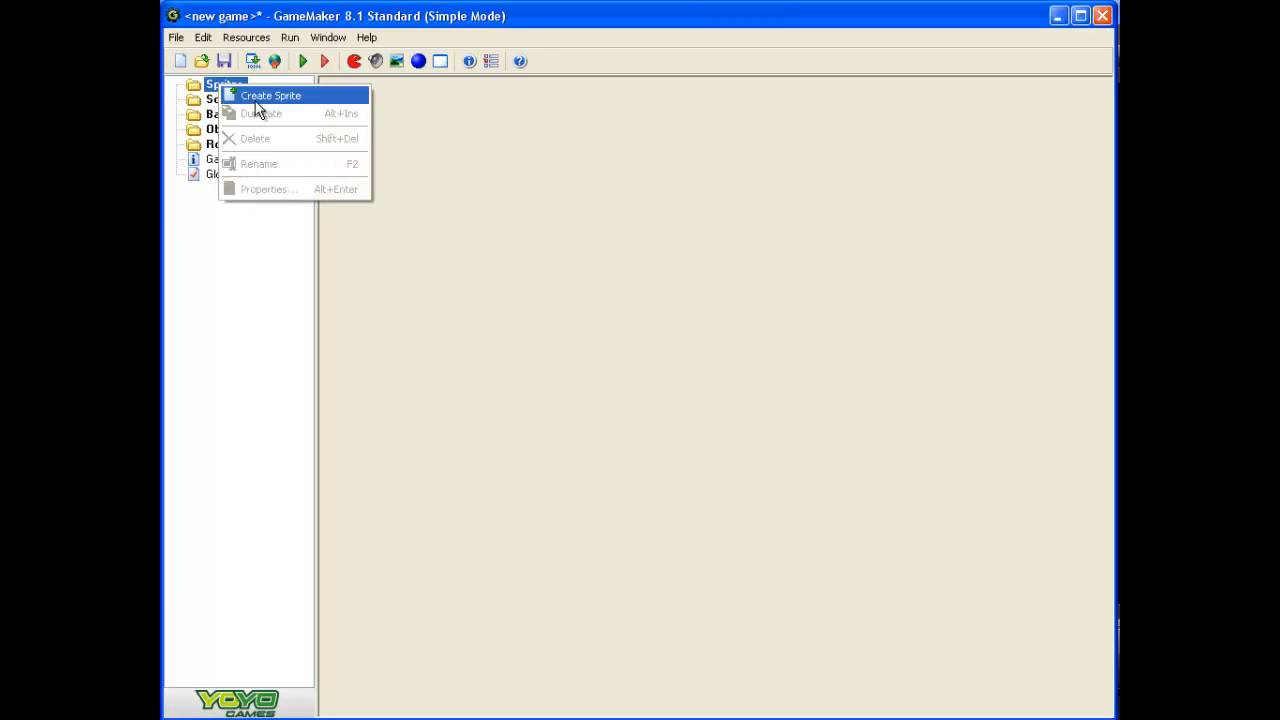
{"action": "left_click", "coordinate": [262, 98]}
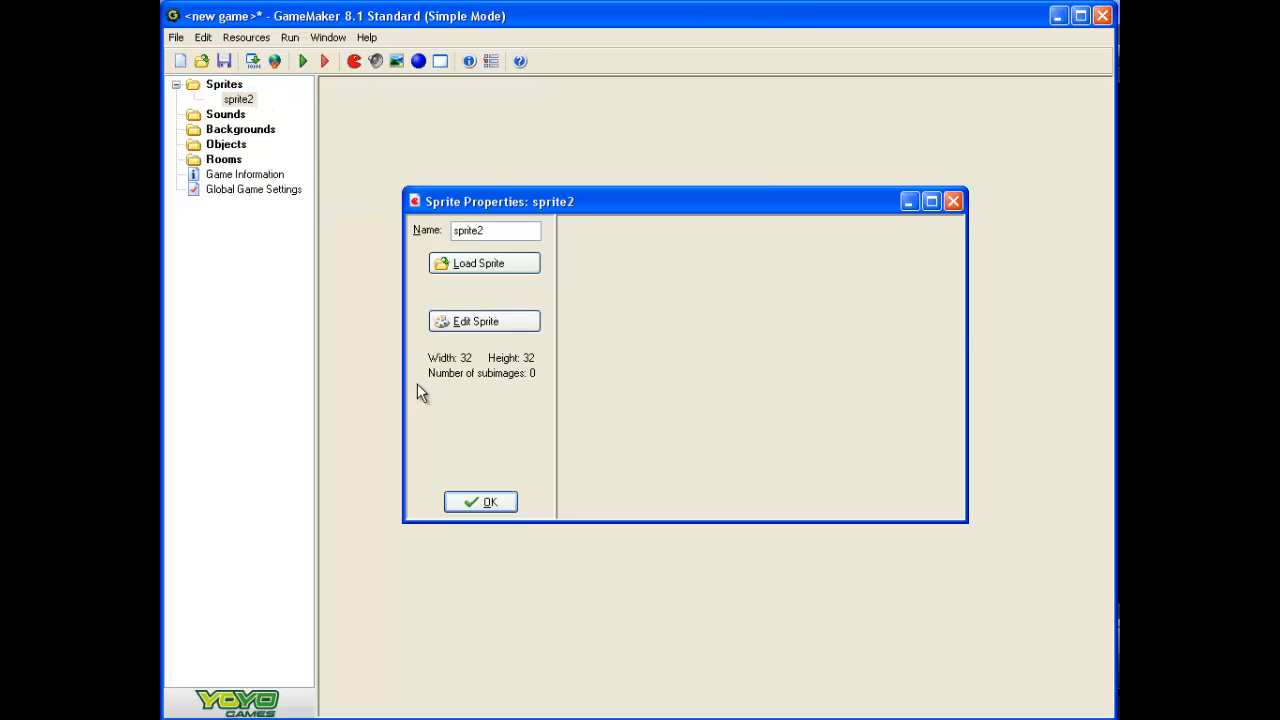
{"action": "left_click_drag", "start_coordinate": [487, 231], "coordinate": [428, 231]}
{"action": "type", "text": "spr_clown"}
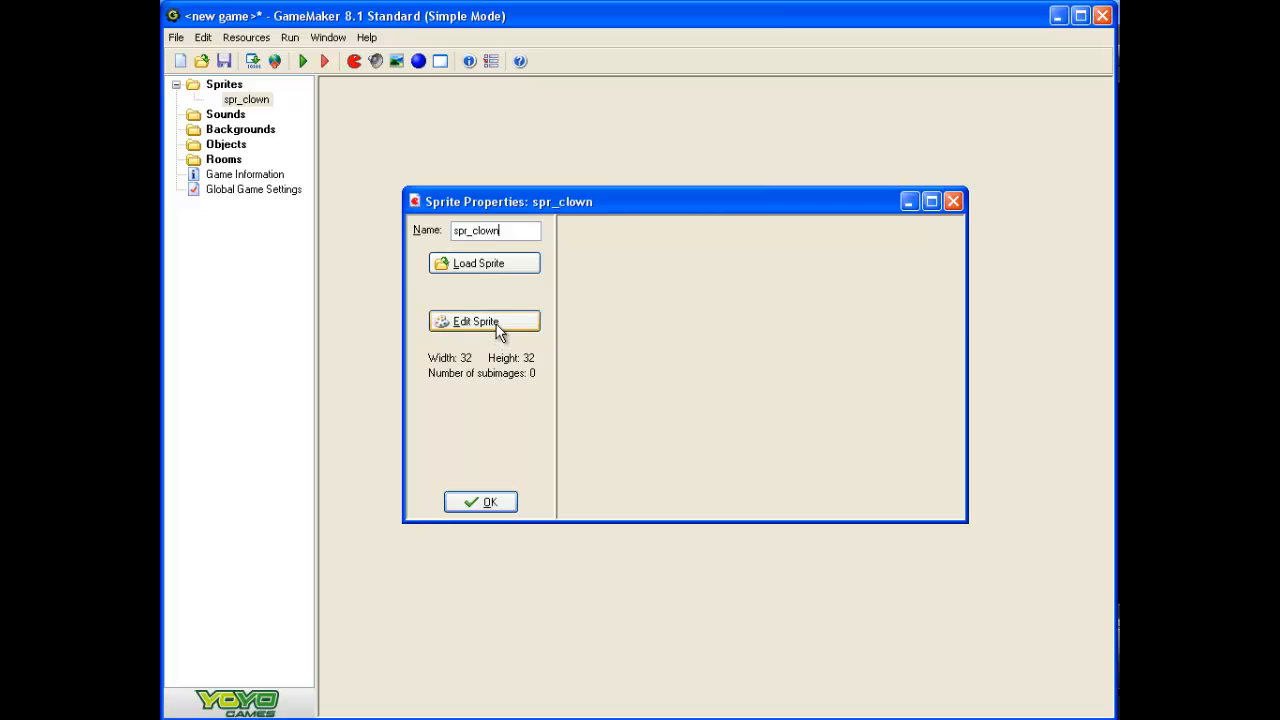
- Load clown.png from the Resources folder into spr_clown with Remove Background enabled, and accept the sprite
{"action": "left_click", "coordinate": [494, 263]}
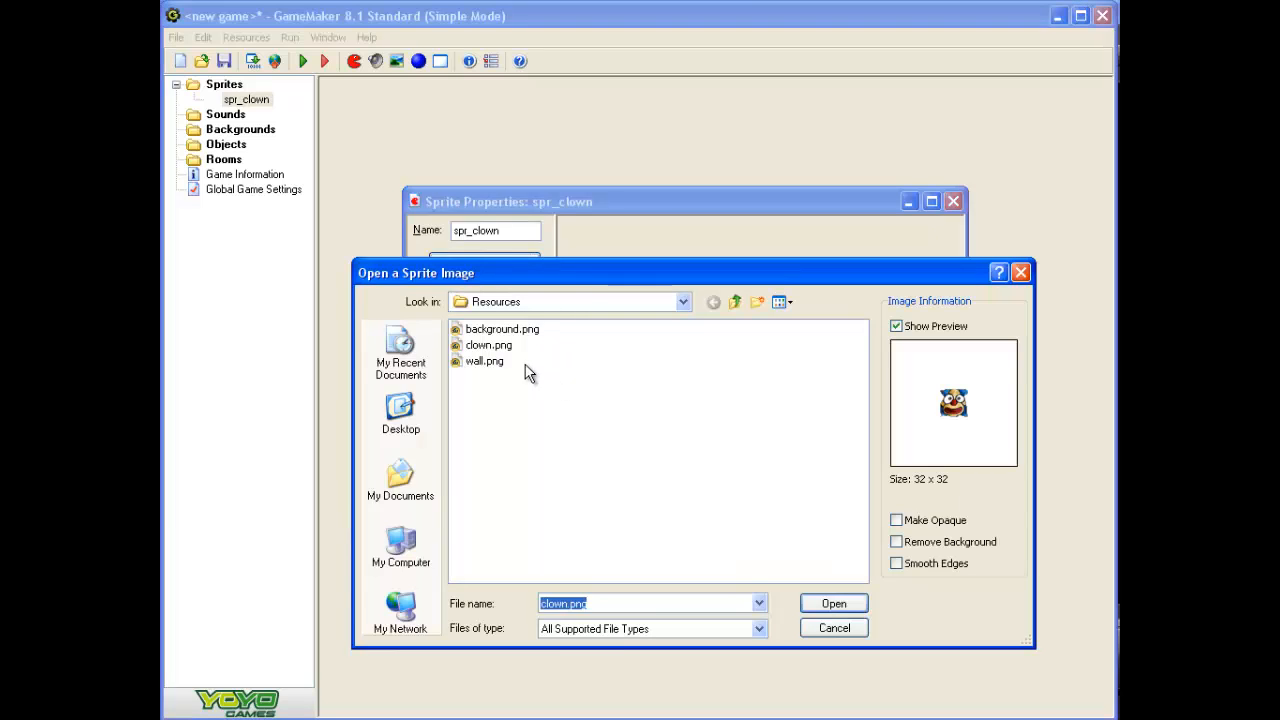
{"action": "left_click", "coordinate": [490, 346]}
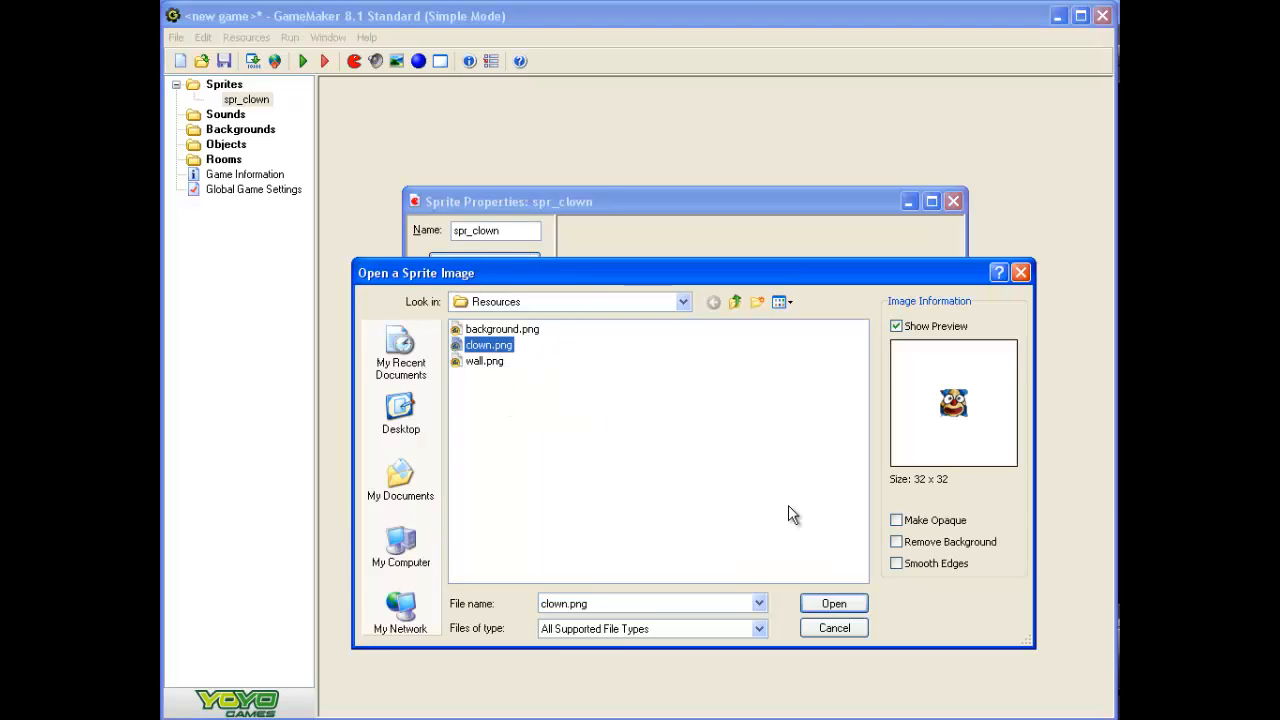
{"action": "left_click", "coordinate": [897, 541]}
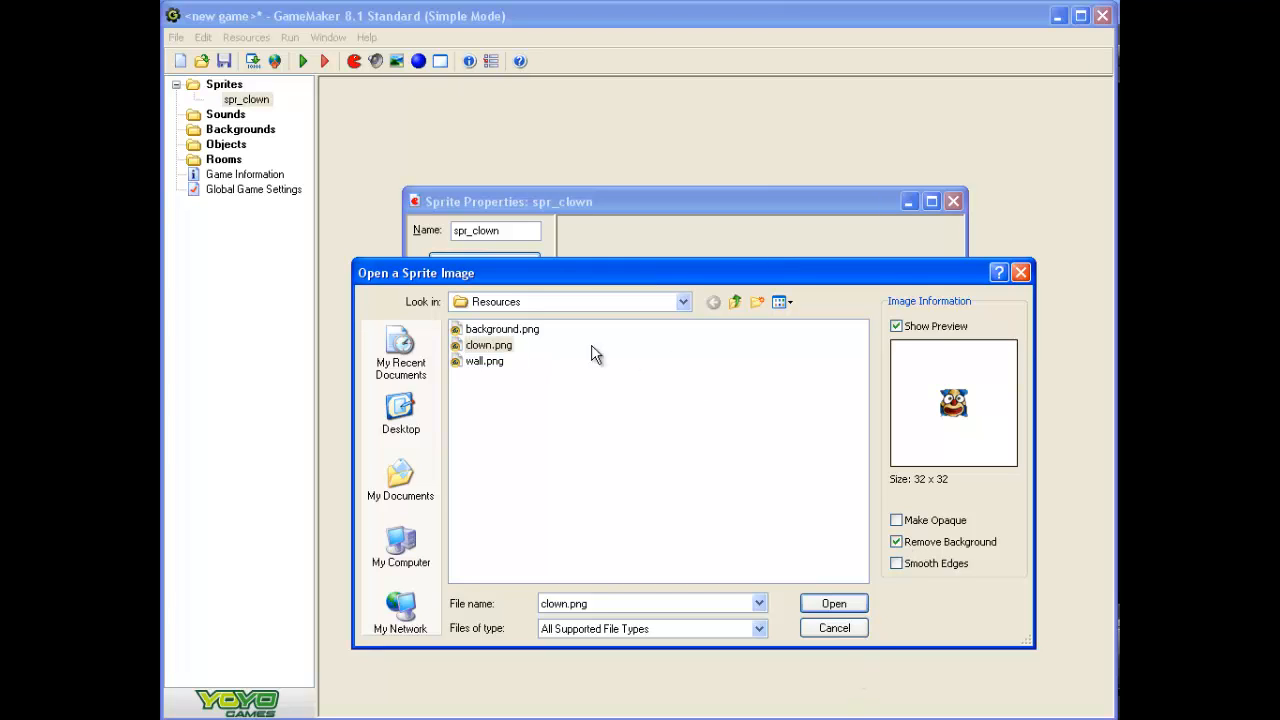
{"action": "left_click", "coordinate": [817, 605]}
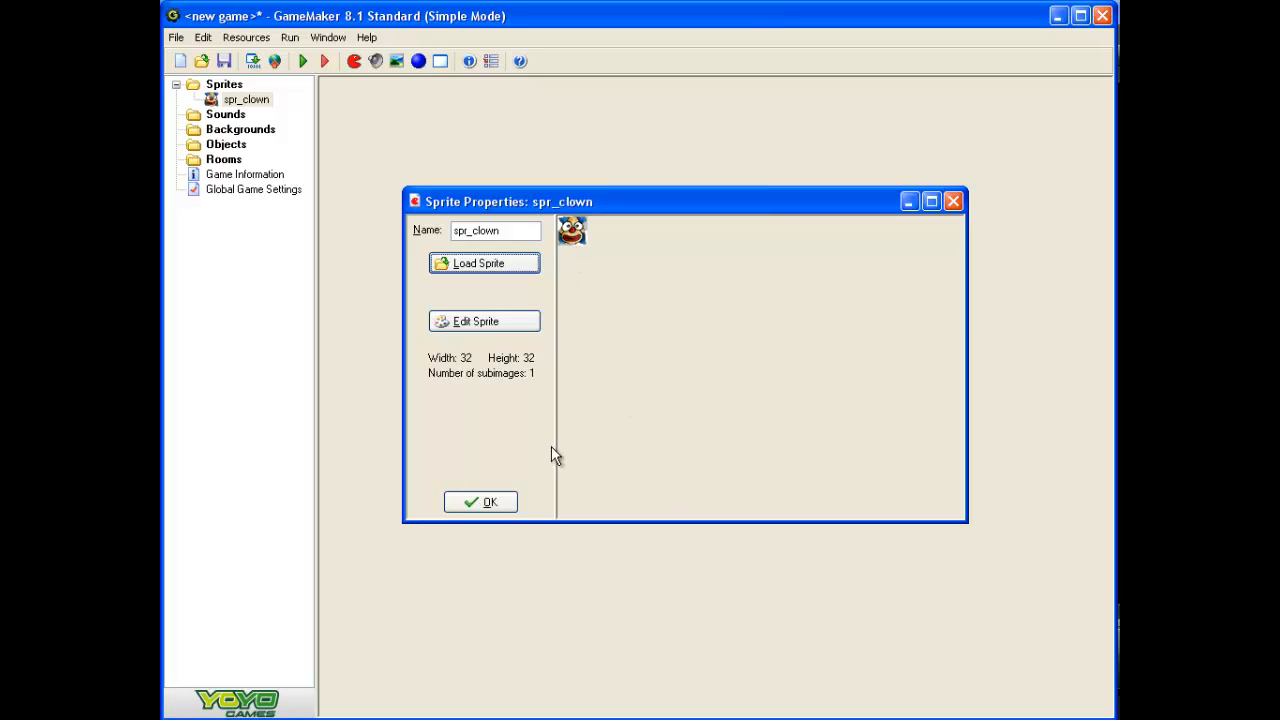
{"action": "left_click", "coordinate": [493, 503]}
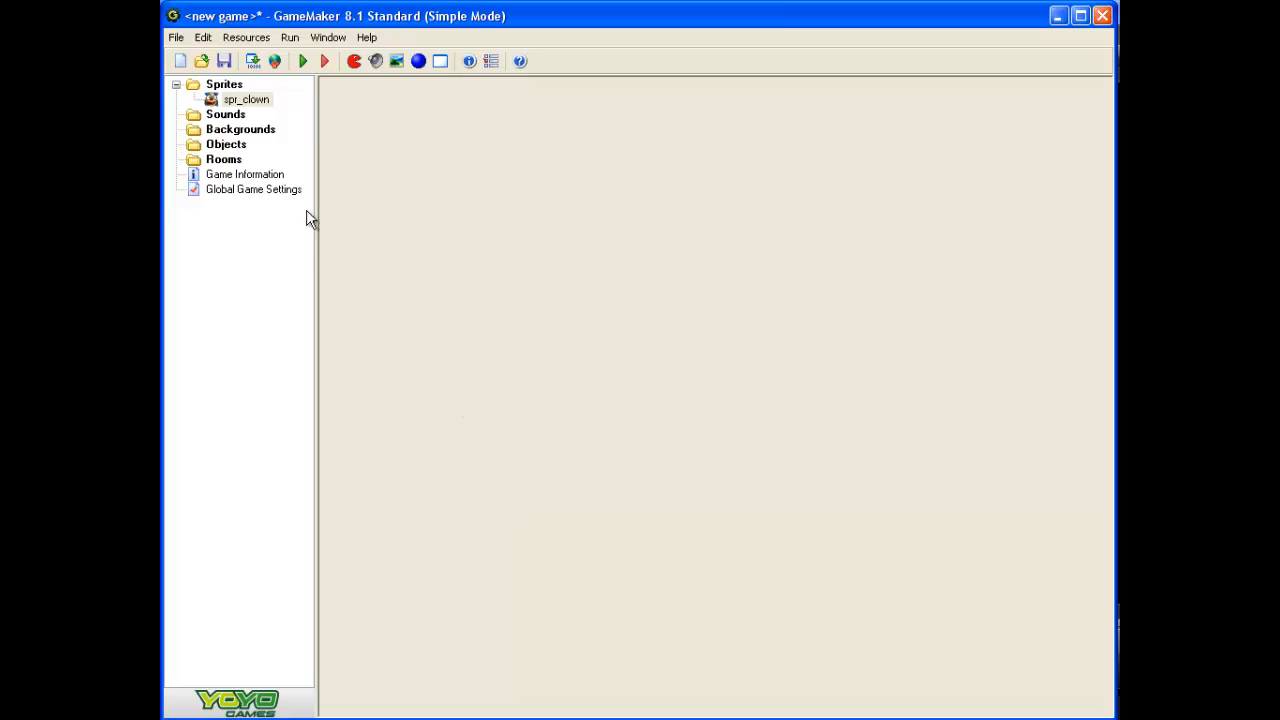
- Create a second sprite resource and name it spr_wall
{"action": "right_click", "coordinate": [217, 88]}
{"action": "left_click", "coordinate": [237, 95]}
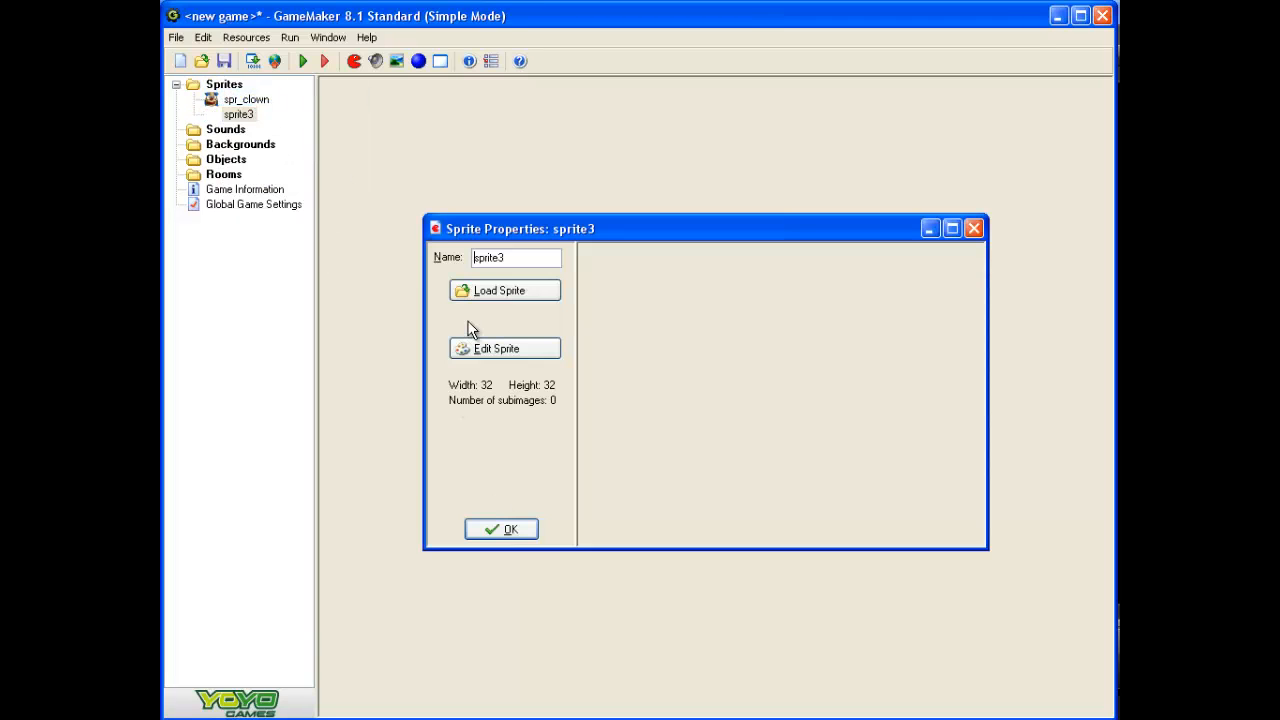
{"action": "left_click", "coordinate": [510, 257]}
{"action": "key", "text": "BackSpace"}
{"action": "key", "text": "BackSpace"}
{"action": "key", "text": "BackSpace"}
{"action": "key", "text": "BackSpace"}
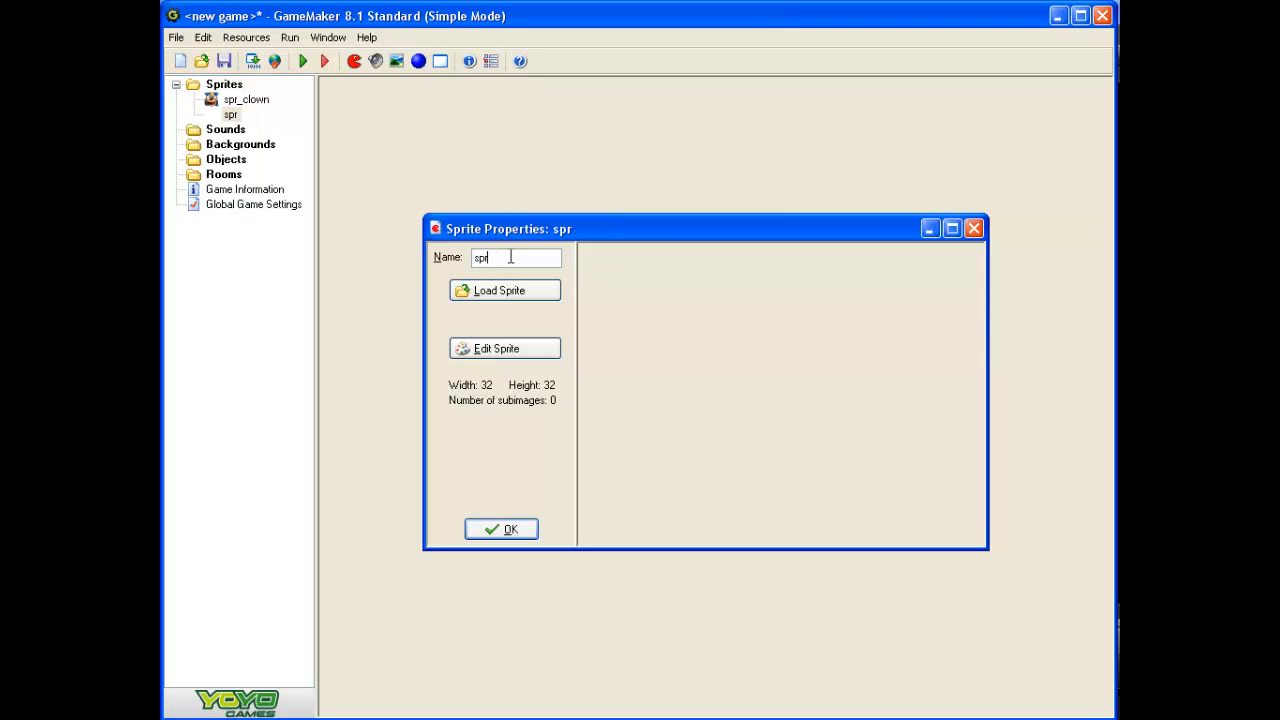
{"action": "type", "text": "_wall"}
- Load wall.png into spr_wall with Remove Background left off, and accept the sprite
{"action": "left_click", "coordinate": [484, 290]}
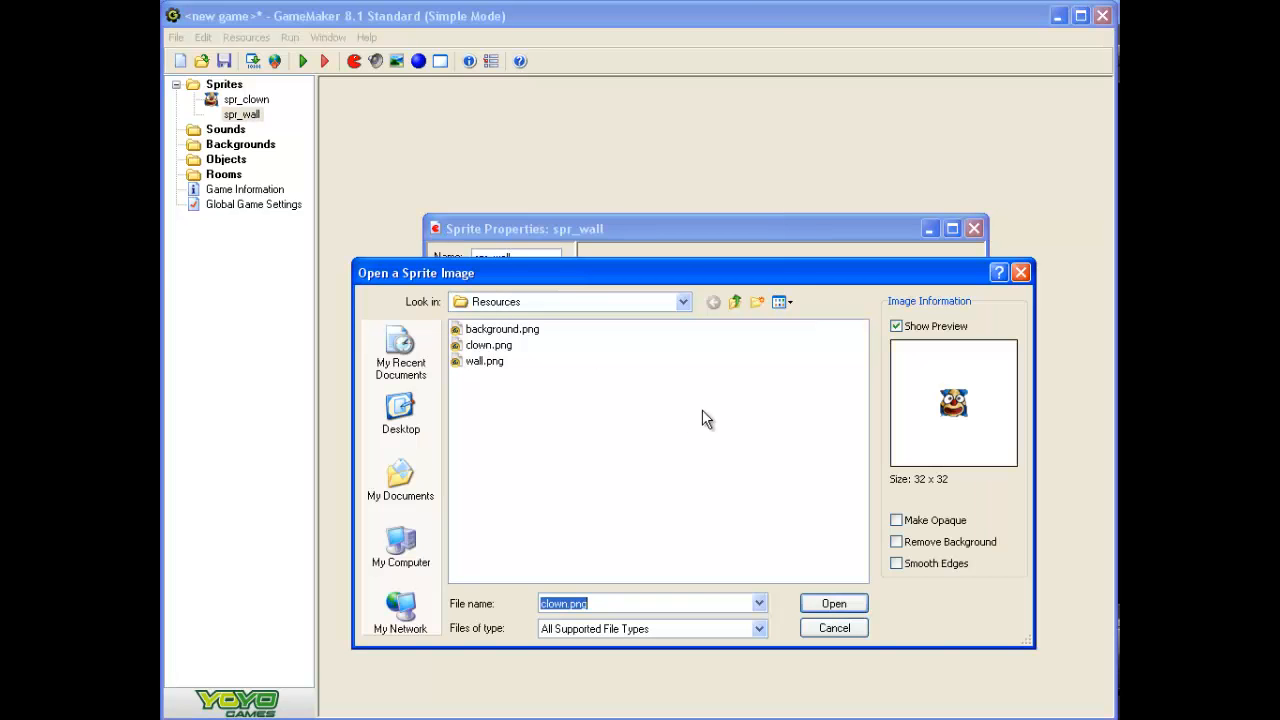
{"action": "left_click", "coordinate": [490, 363]}
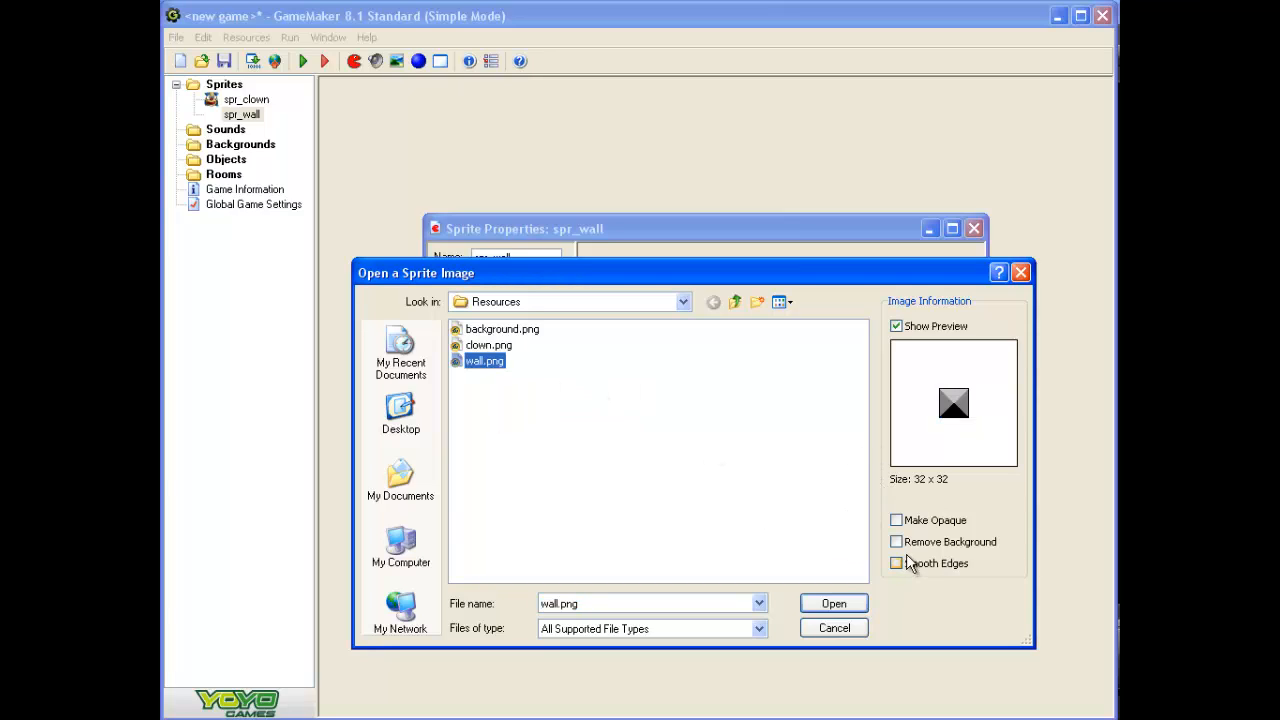
{"action": "left_click", "coordinate": [832, 604]}
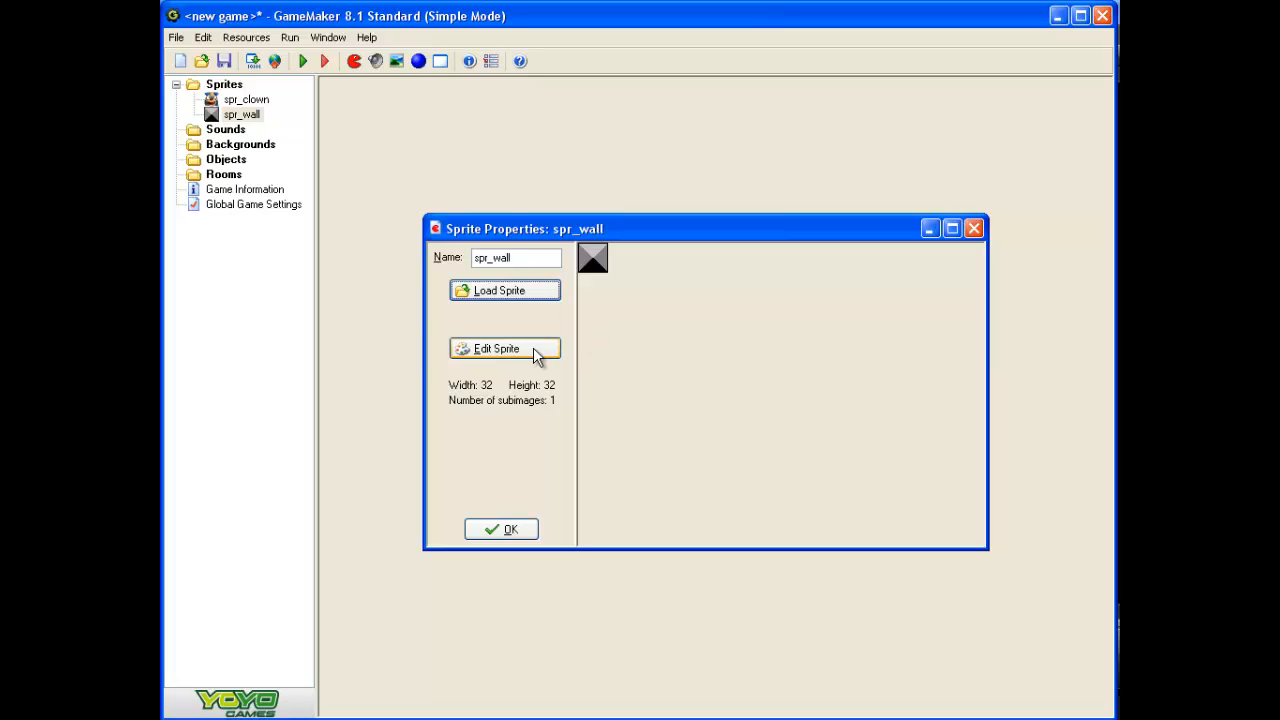
{"action": "left_click", "coordinate": [500, 529]}
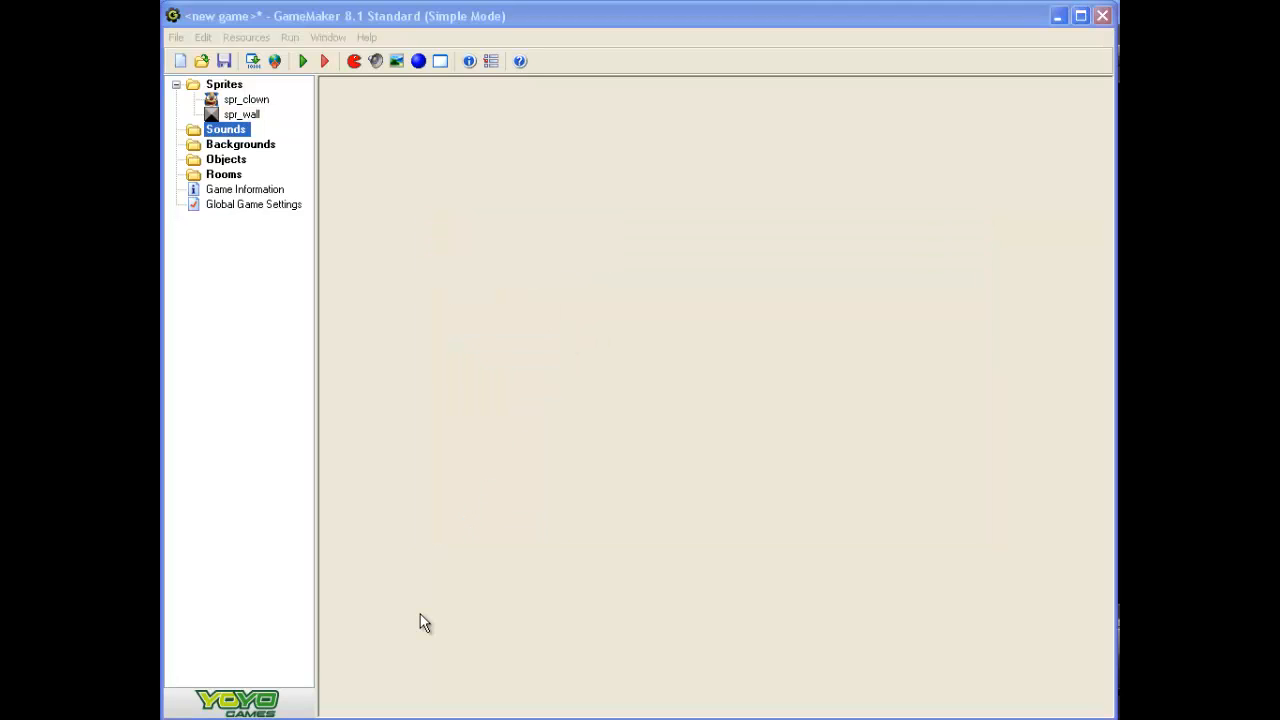
- Create a new sound resource and name it snd_bounce
{"action": "right_click", "coordinate": [233, 131]}
{"action": "left_click", "coordinate": [242, 139]}
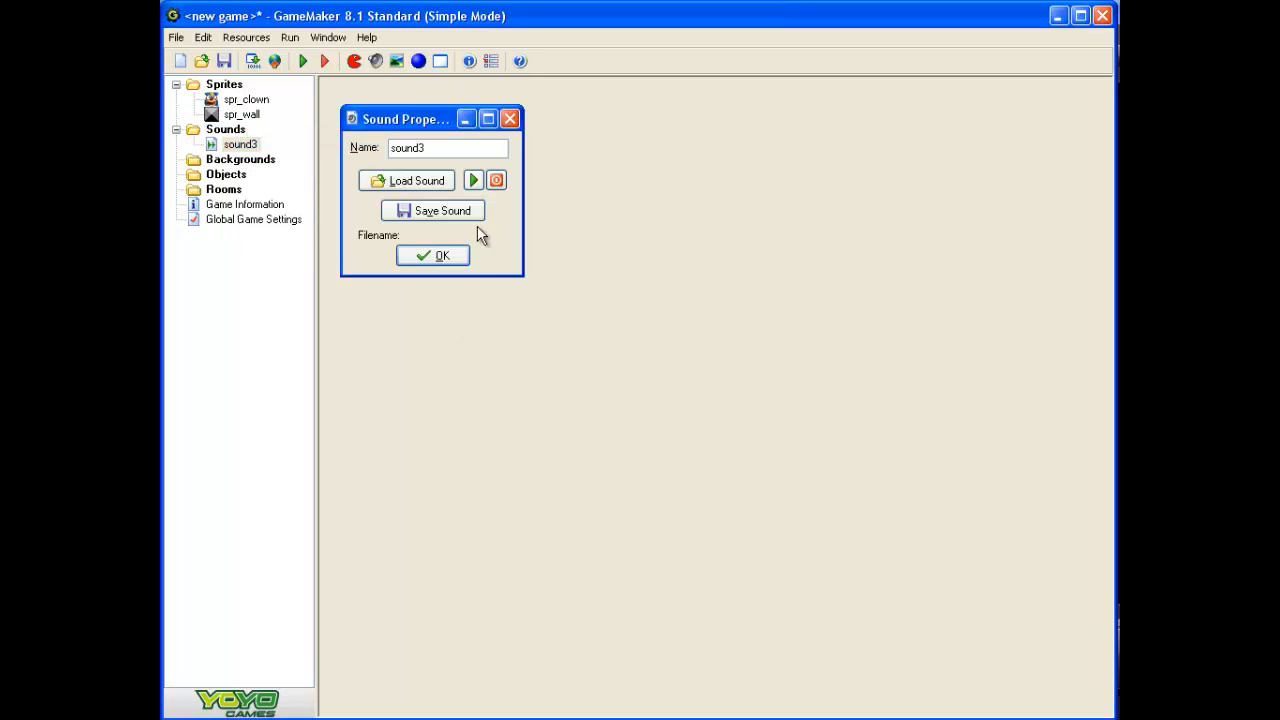
{"action": "left_click", "coordinate": [430, 146]}
{"action": "key", "text": "BackSpace"}
{"action": "key", "text": "BackSpace"}
{"action": "key", "text": "BackSpace"}
{"action": "key", "text": "BackSpace"}
{"action": "key", "text": "BackSpace"}
{"action": "type", "text": "nd_bounce"}
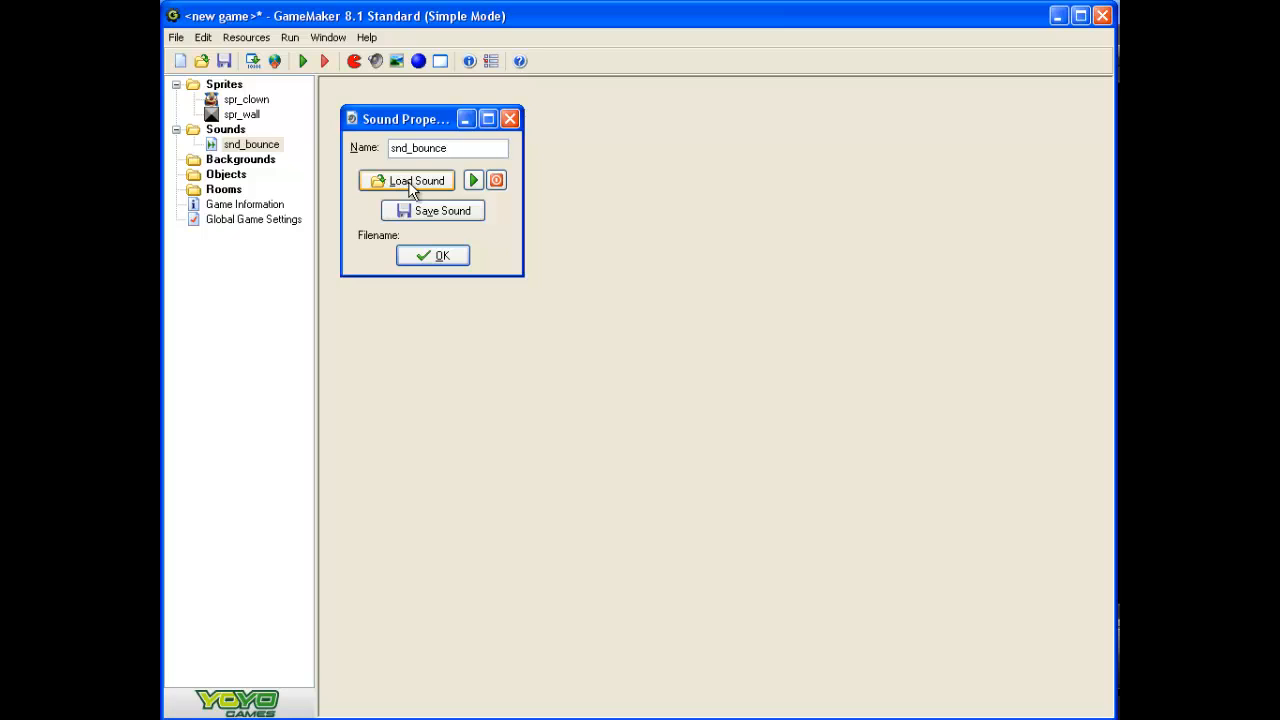
- Load bounce.wav from the Resources folder into snd_bounce and accept the sound
{"action": "left_click", "coordinate": [410, 181]}
{"action": "left_click", "coordinate": [922, 279]}
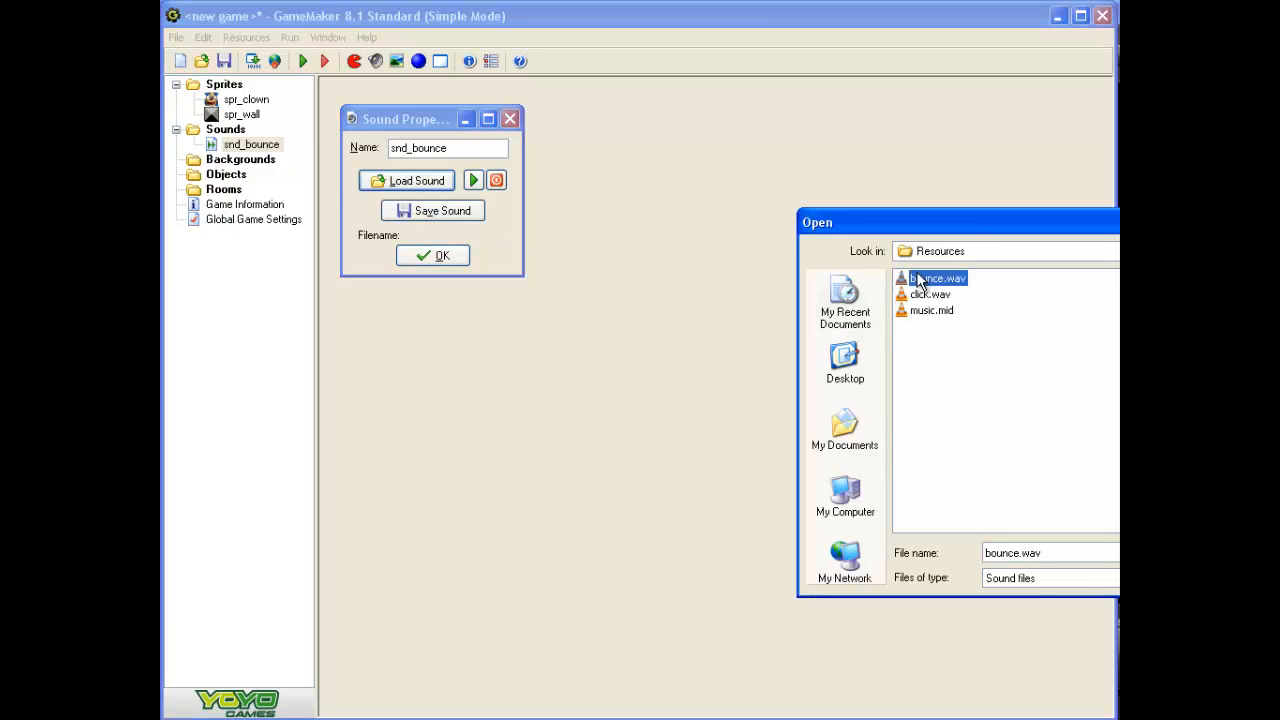
{"action": "key", "text": "Return"}
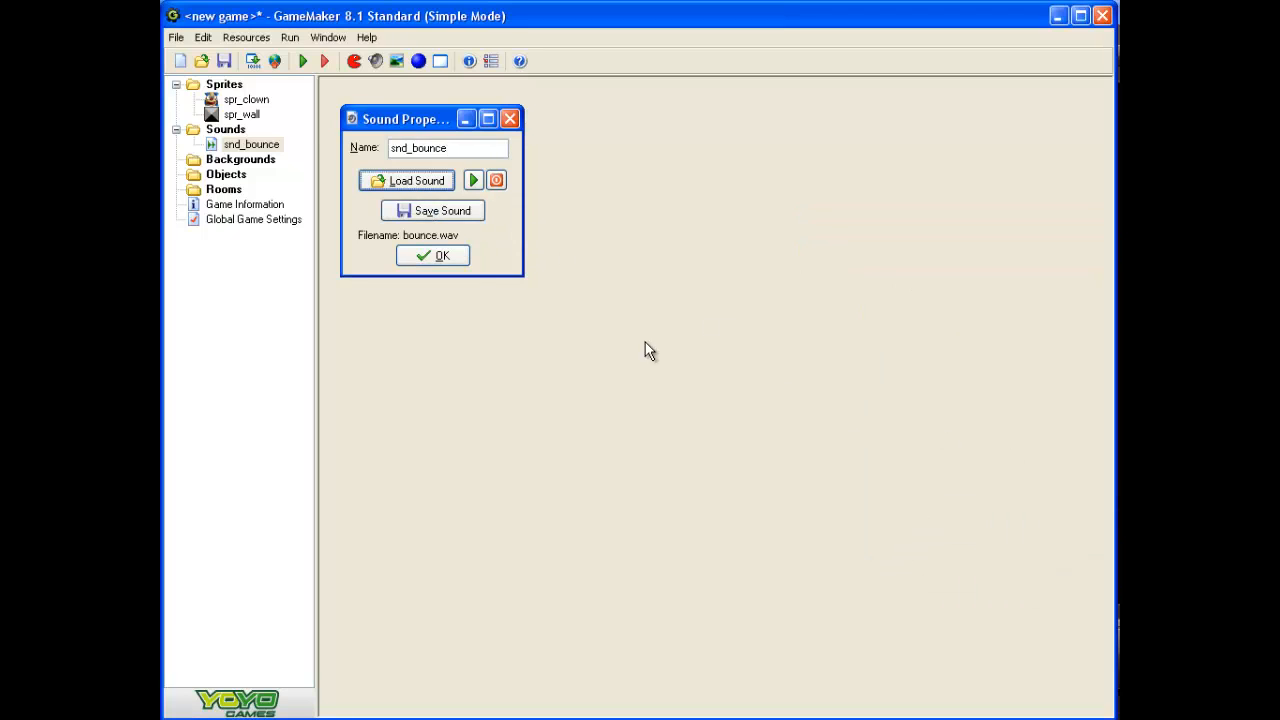
{"action": "left_click", "coordinate": [441, 255]}
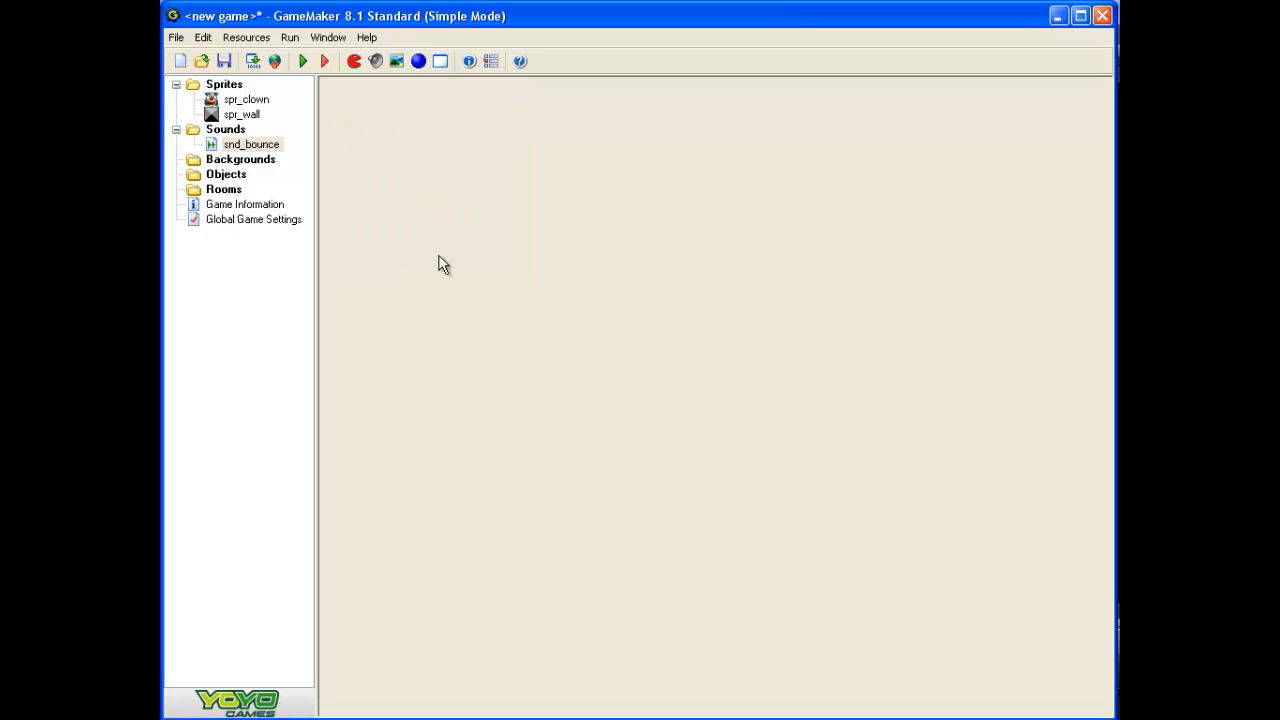
- Create a second sound resource and name it snd_click
{"action": "right_click", "coordinate": [212, 130]}
{"action": "left_click", "coordinate": [262, 138]}
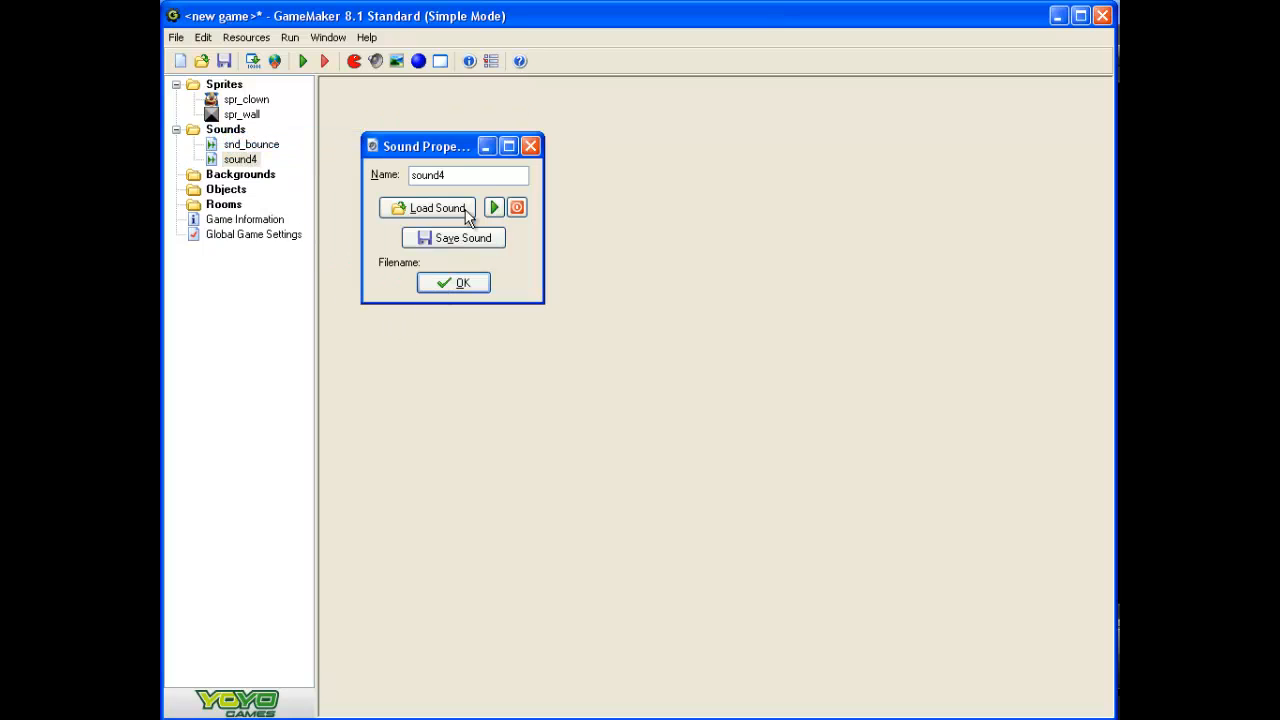
{"action": "key", "text": "BackSpace"}
{"action": "key", "text": "BackSpace"}
{"action": "key", "text": "BackSpace"}
{"action": "key", "text": "BackSpace"}
{"action": "key", "text": "BackSpace"}
{"action": "type", "text": "nd_click"}
- Load click.wav from the Resources folder into snd_click and accept the sound
{"action": "left_click", "coordinate": [433, 210]}
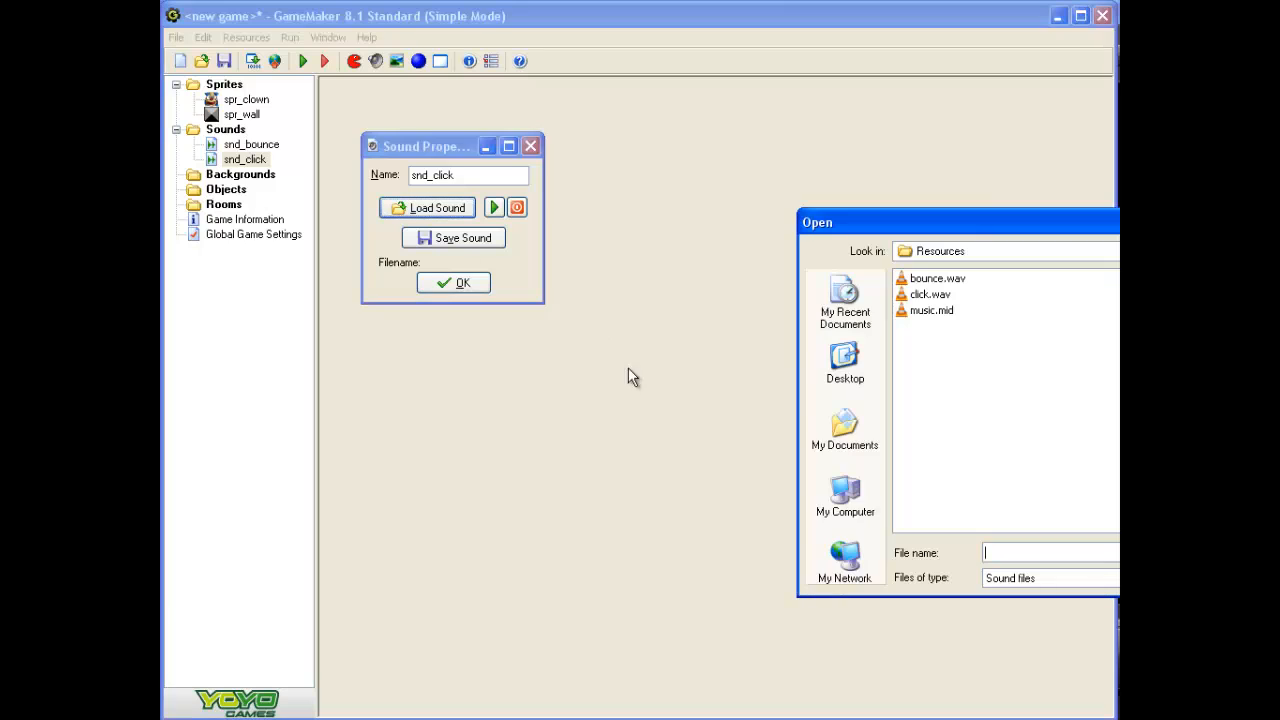
{"action": "left_click", "coordinate": [930, 295]}
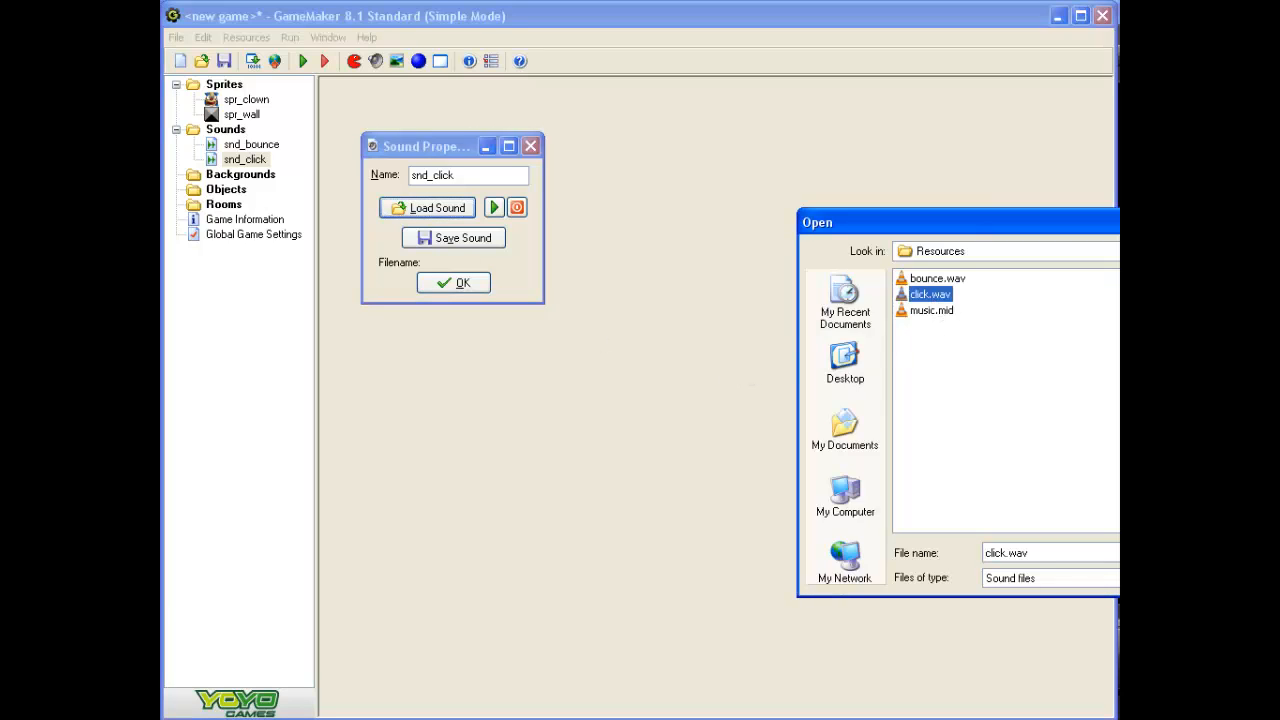
{"action": "key", "text": "Return"}
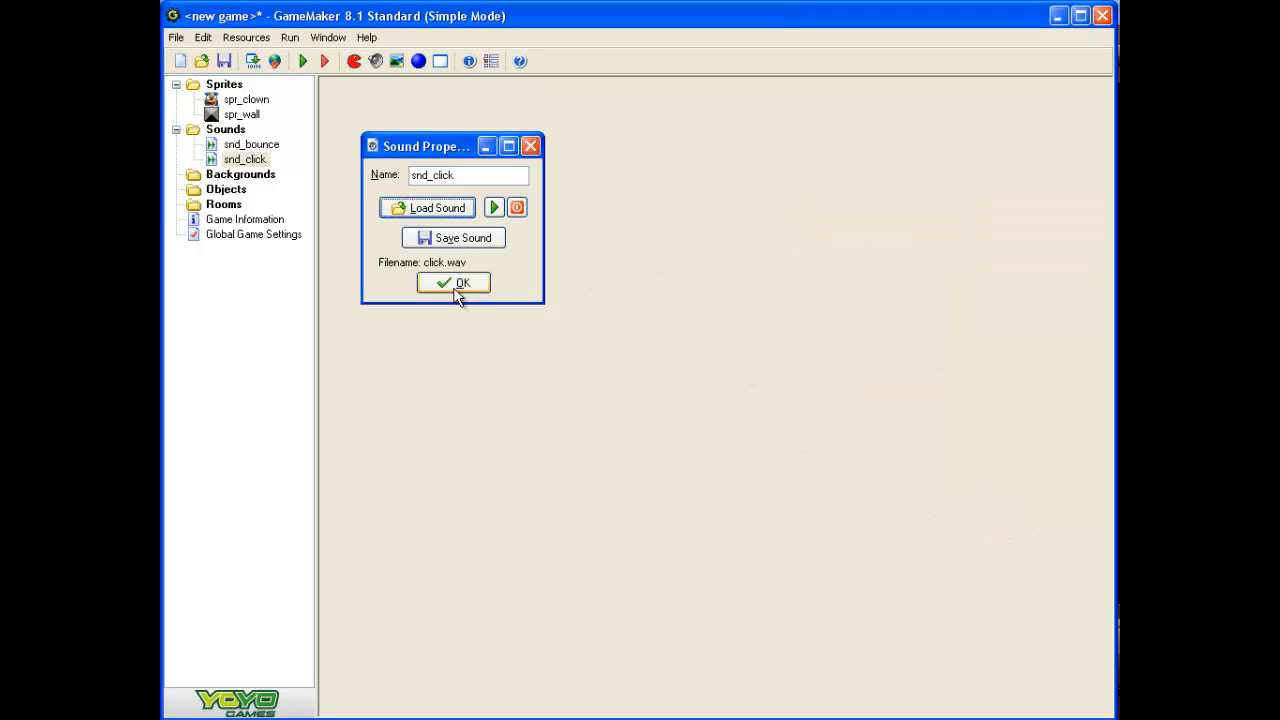
{"action": "left_click", "coordinate": [456, 290]}
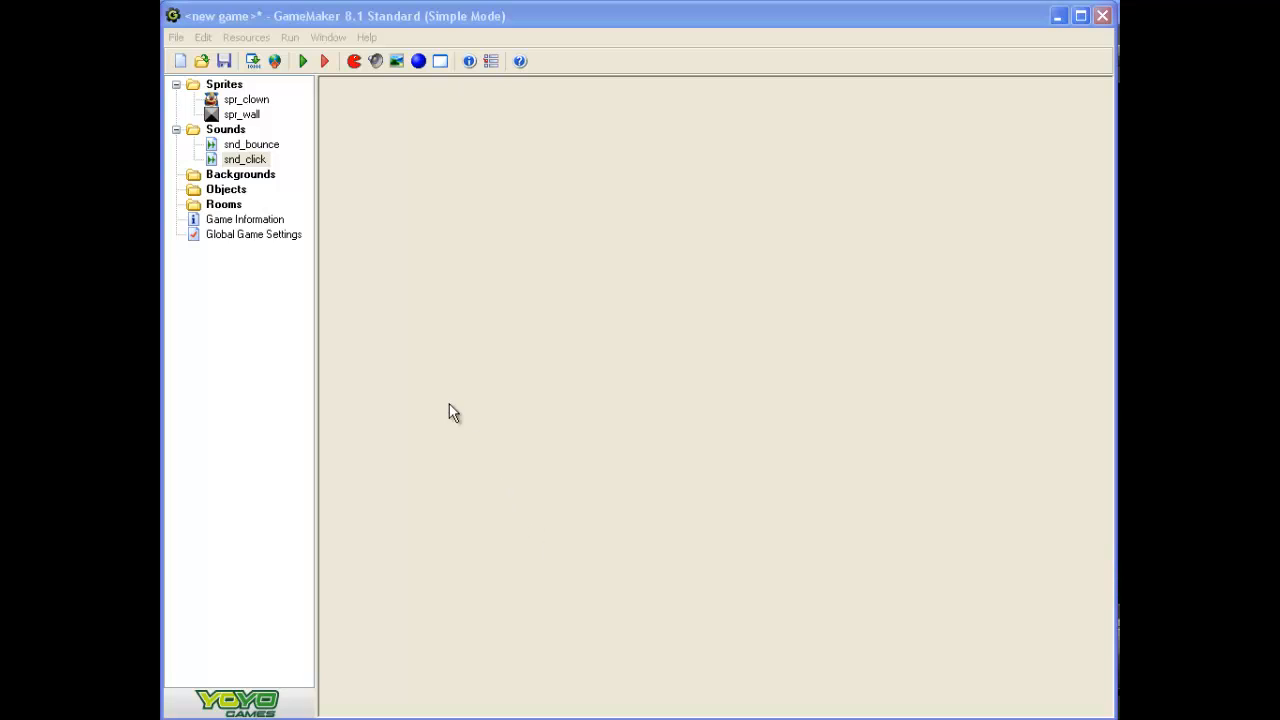
- Create a new object and name it obj_wall
{"action": "right_click", "coordinate": [226, 191]}
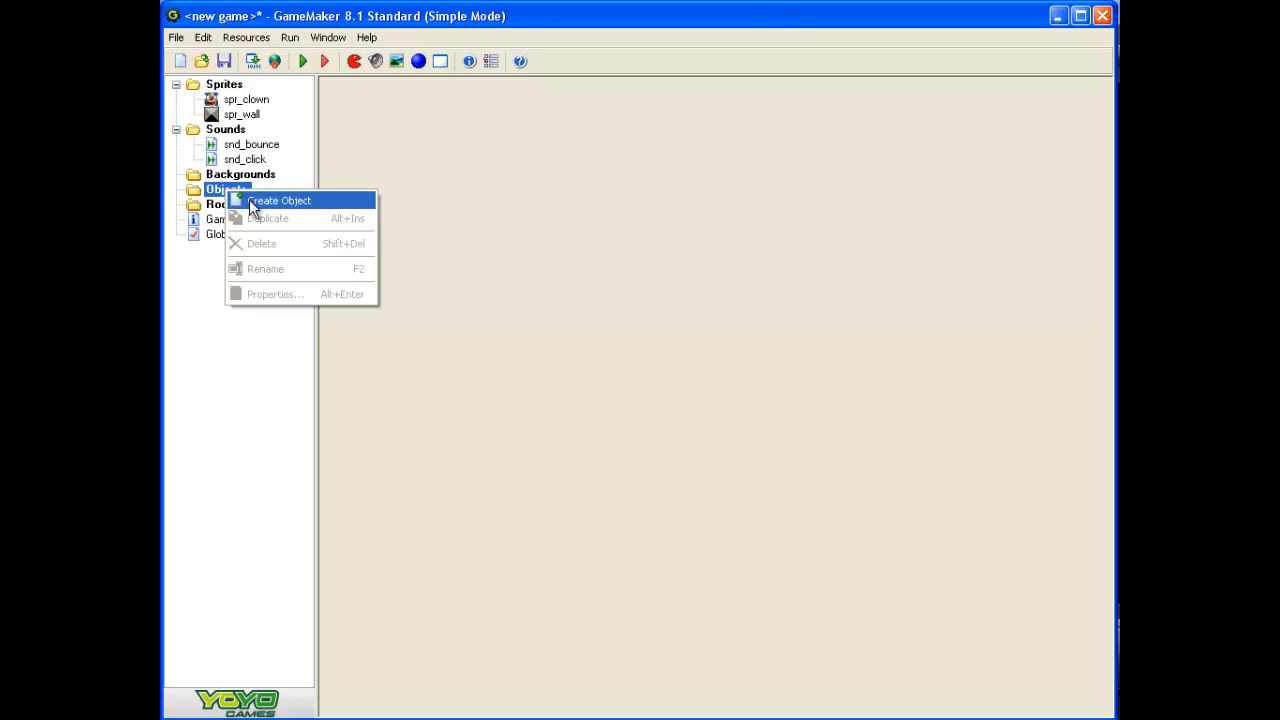
{"action": "left_click", "coordinate": [260, 200]}
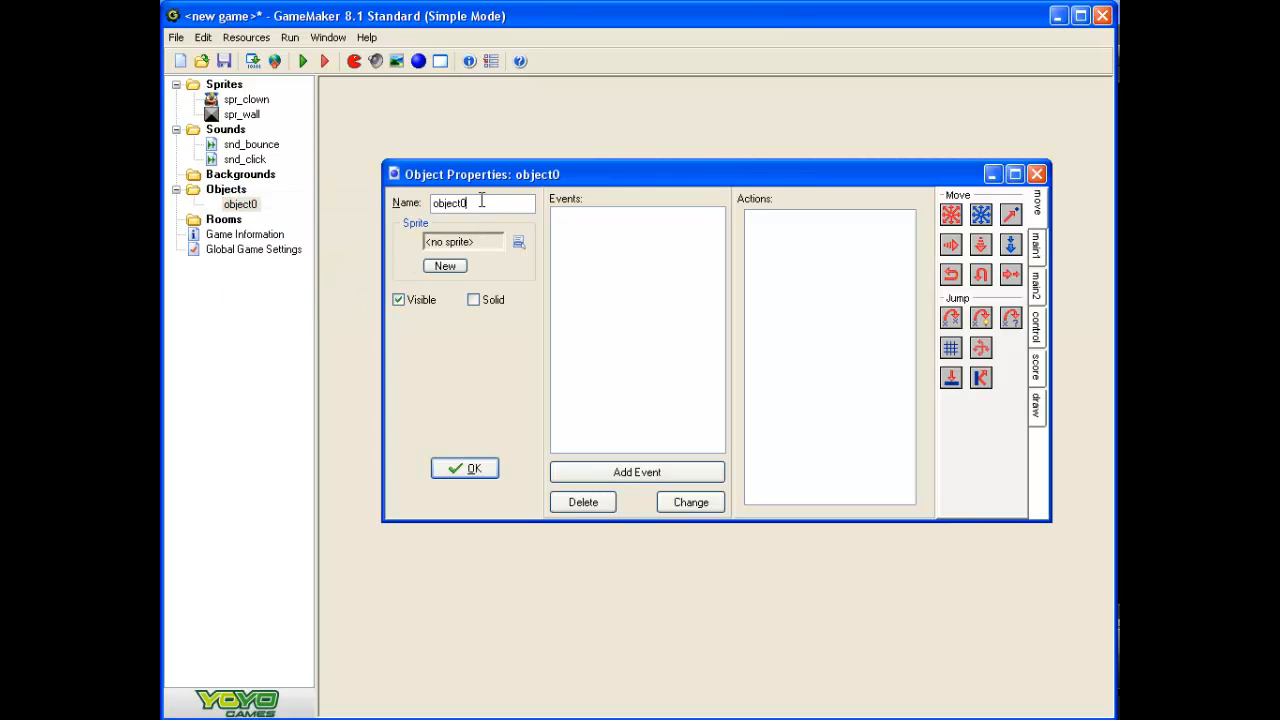
{"action": "type", "text": "obje"}
{"action": "key", "text": "BackSpace"}
{"action": "type", "text": "_wall"}
- Assign the spr_wall sprite to obj_wall, make the object solid, and accept it
{"action": "left_click", "coordinate": [519, 243]}
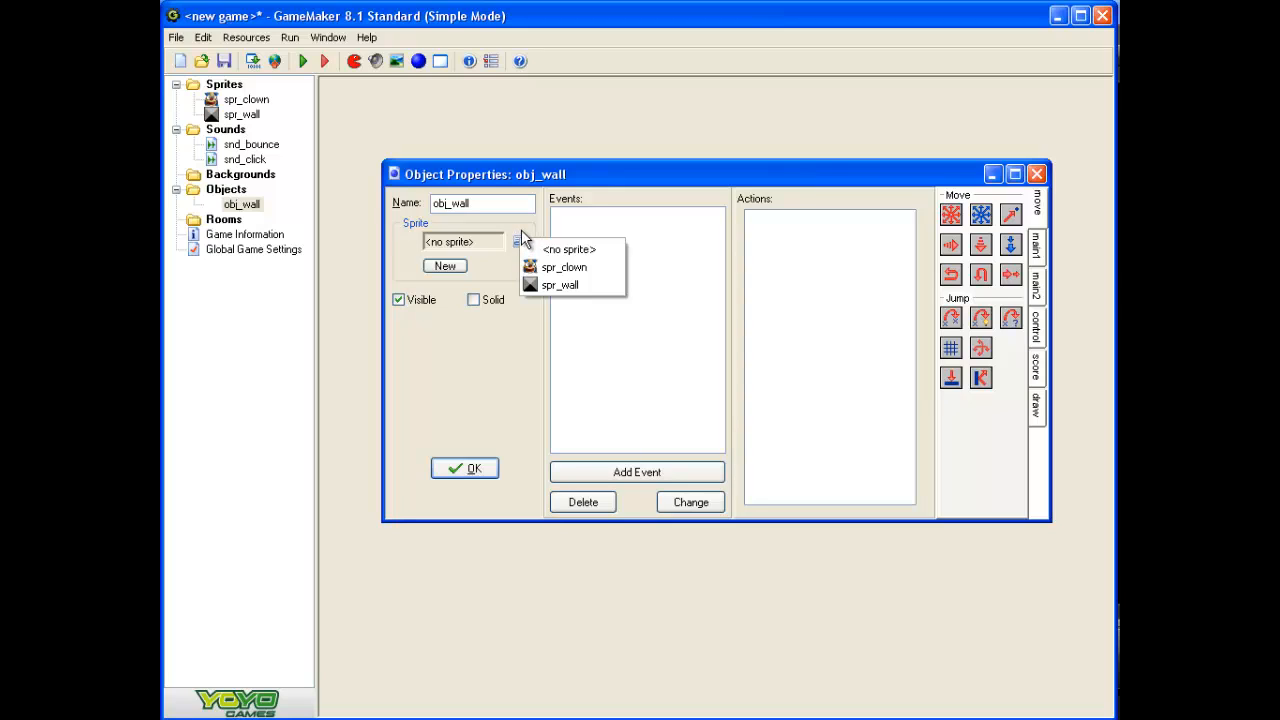
{"action": "left_click", "coordinate": [560, 287]}
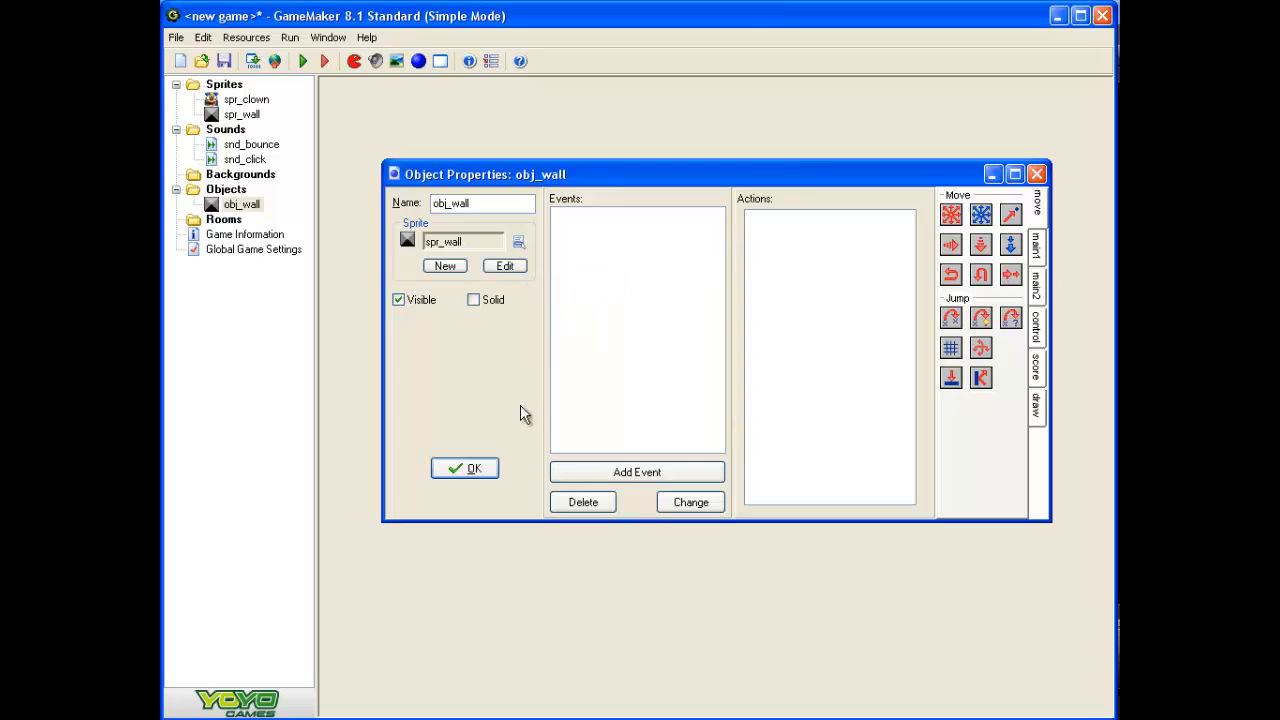
{"action": "left_click", "coordinate": [474, 300]}
{"action": "left_click", "coordinate": [470, 469]}
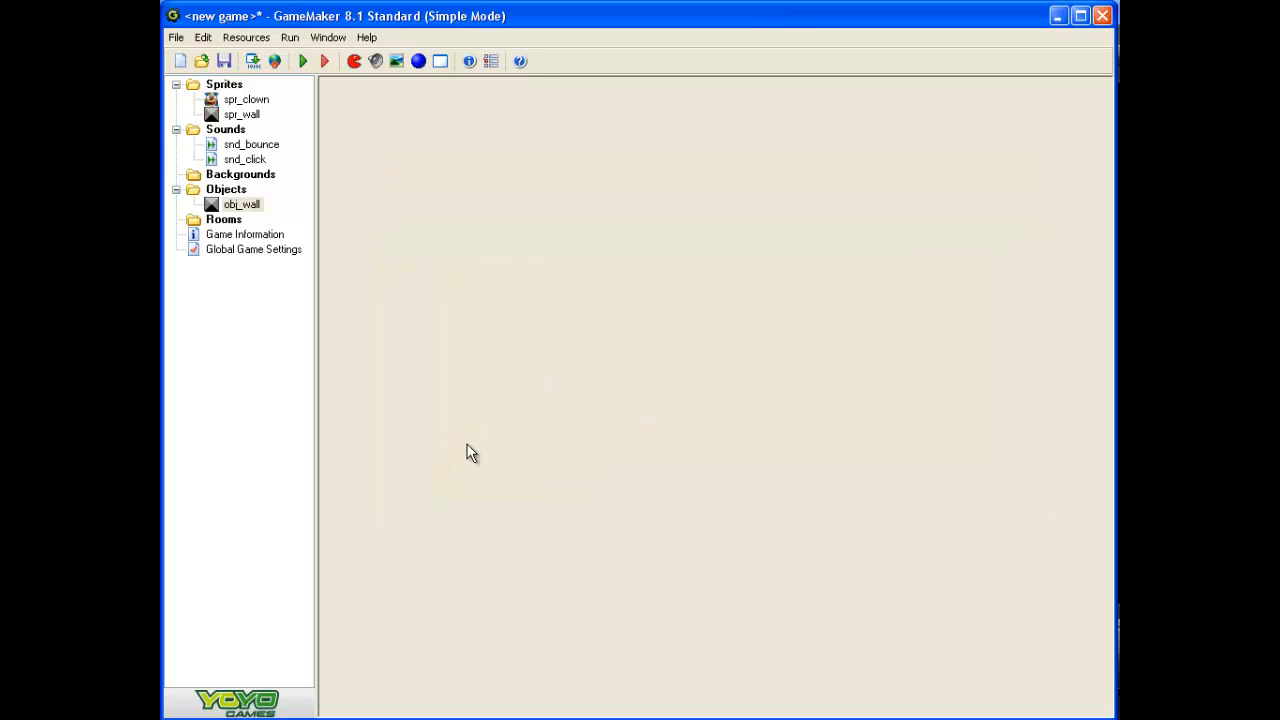
- Create a new object and name it obj_clown
{"action": "right_click", "coordinate": [212, 192]}
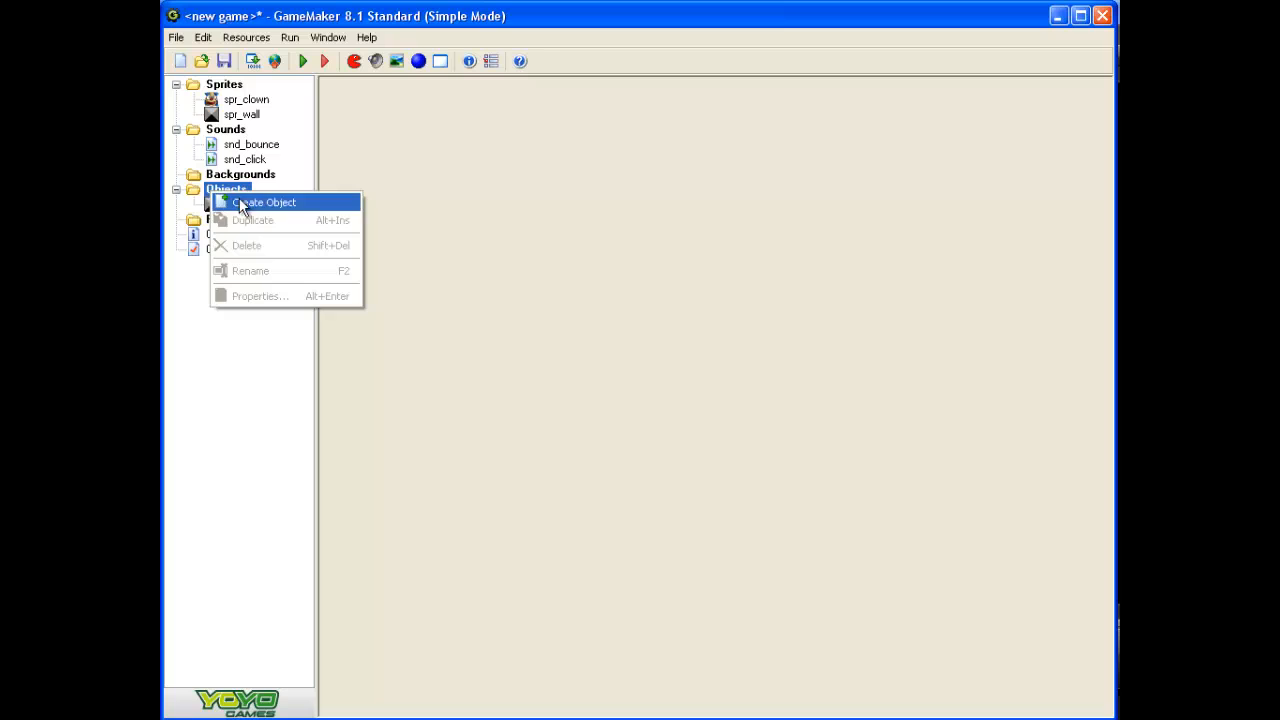
{"action": "left_click", "coordinate": [240, 201]}
{"action": "left_click", "coordinate": [500, 229]}
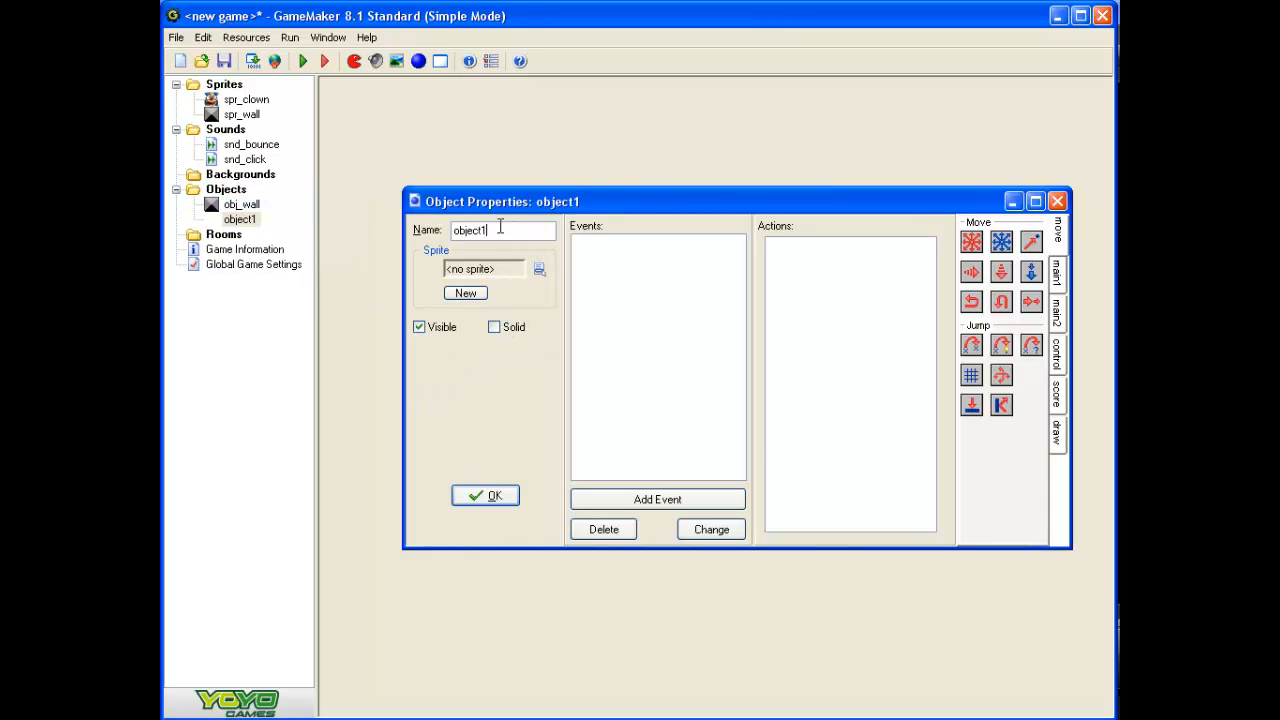
{"action": "key", "text": "BackSpace"}
{"action": "key", "text": "BackSpace"}
{"action": "key", "text": "BackSpace"}
{"action": "key", "text": "BackSpace"}
{"action": "type", "text": "_clown"}
- Assign the spr_clown sprite to obj_clown, keep it non-solid, and accept the object
{"action": "left_click", "coordinate": [538, 269]}
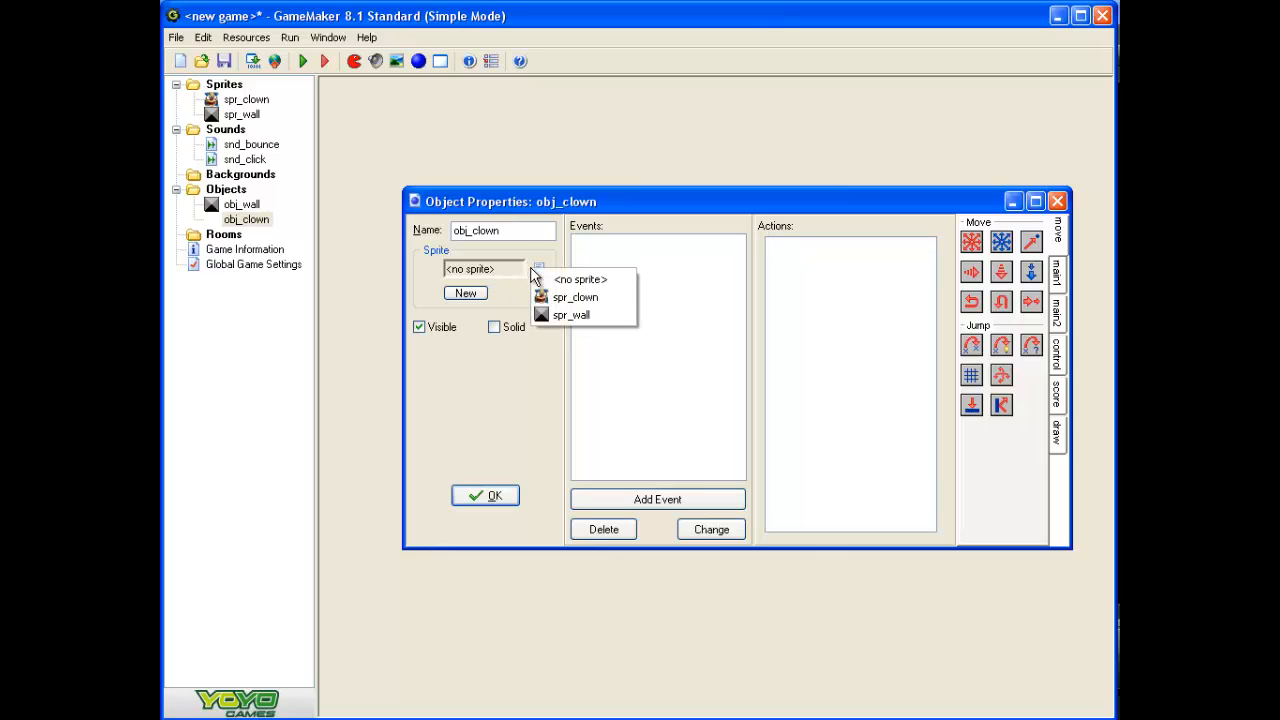
{"action": "left_click", "coordinate": [553, 300]}
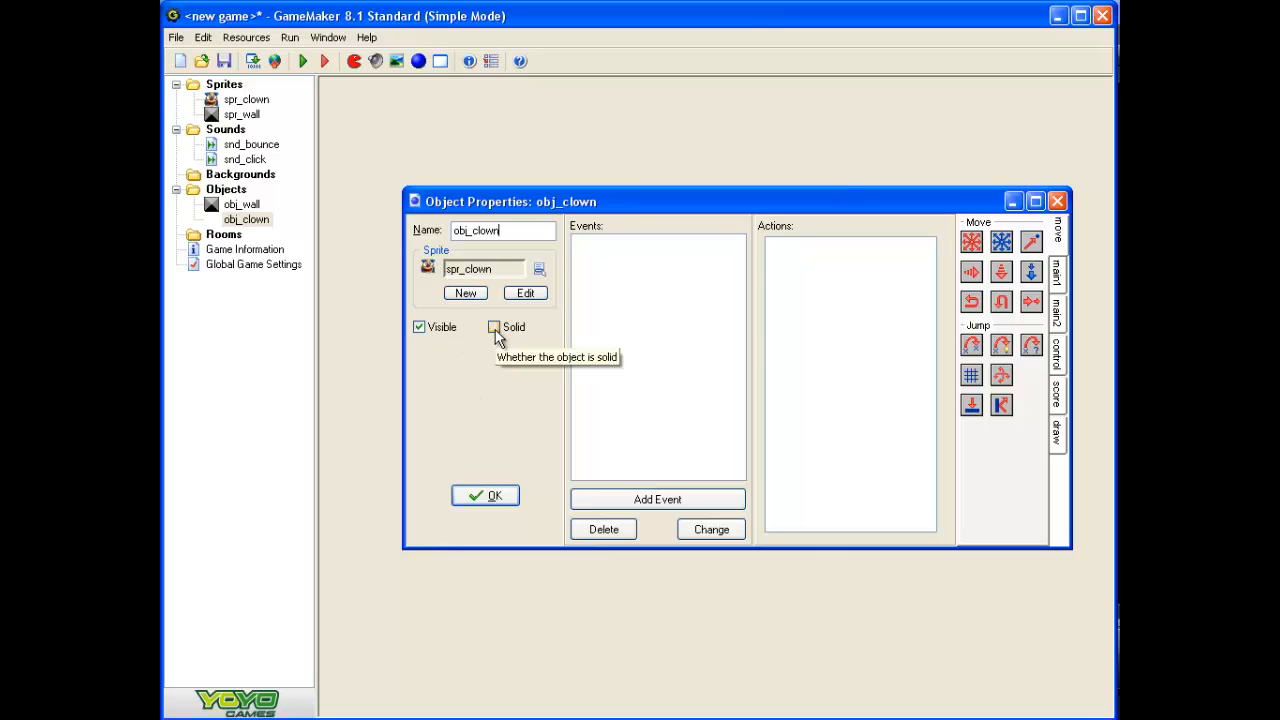
{"action": "left_click", "coordinate": [494, 496]}
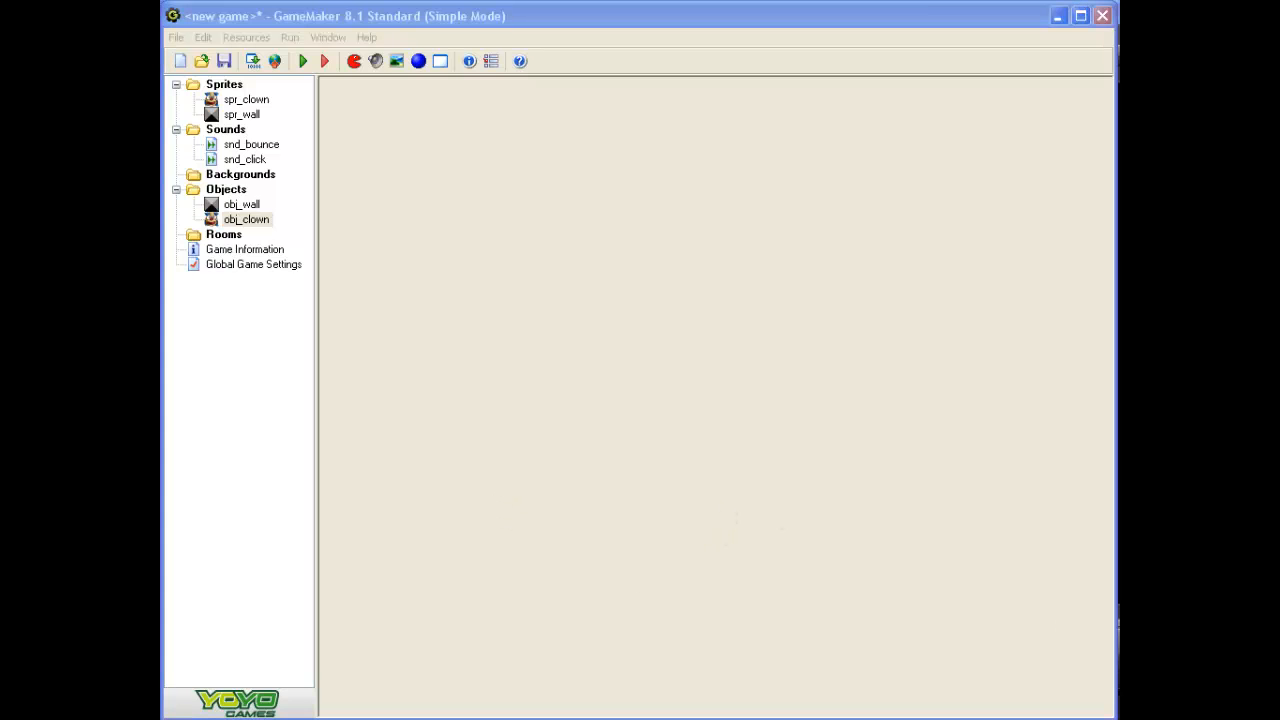
- Save the game in the Resources folder as CatchTheClown.gm81
{"action": "left_click", "coordinate": [224, 62]}
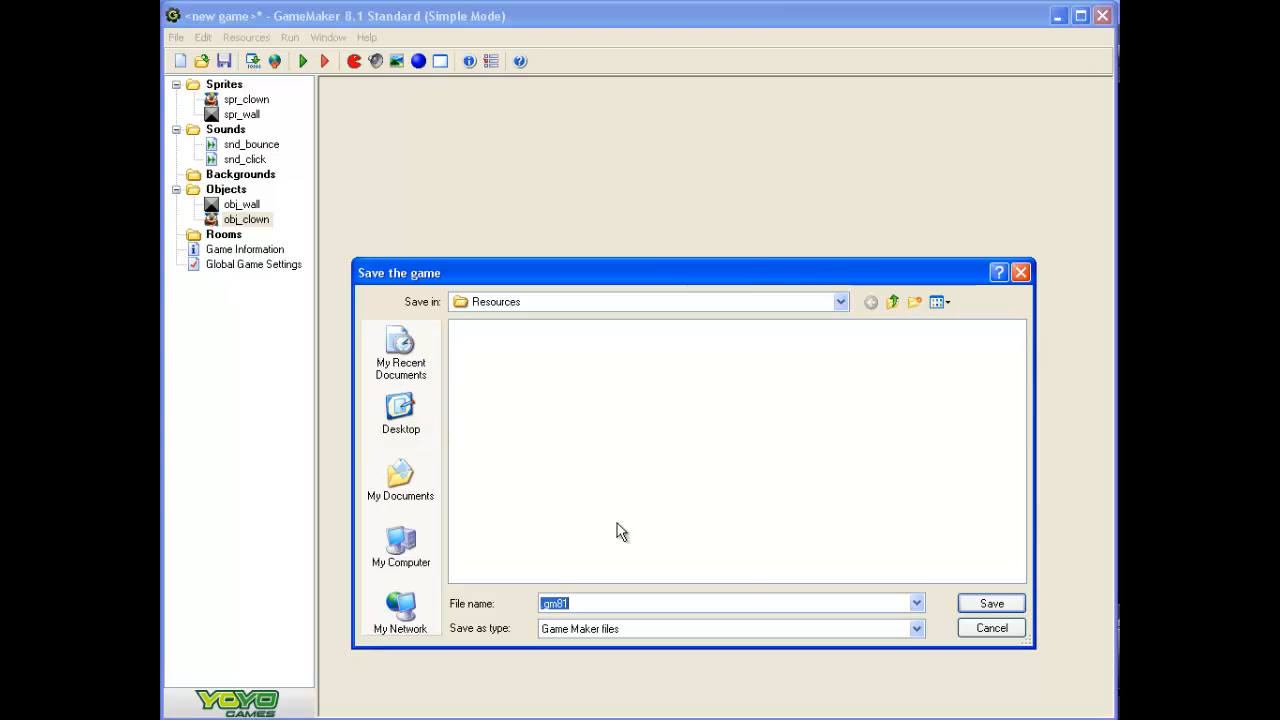
{"action": "left_click", "coordinate": [541, 603]}
{"action": "type", "text": "Catch.TheClown"}
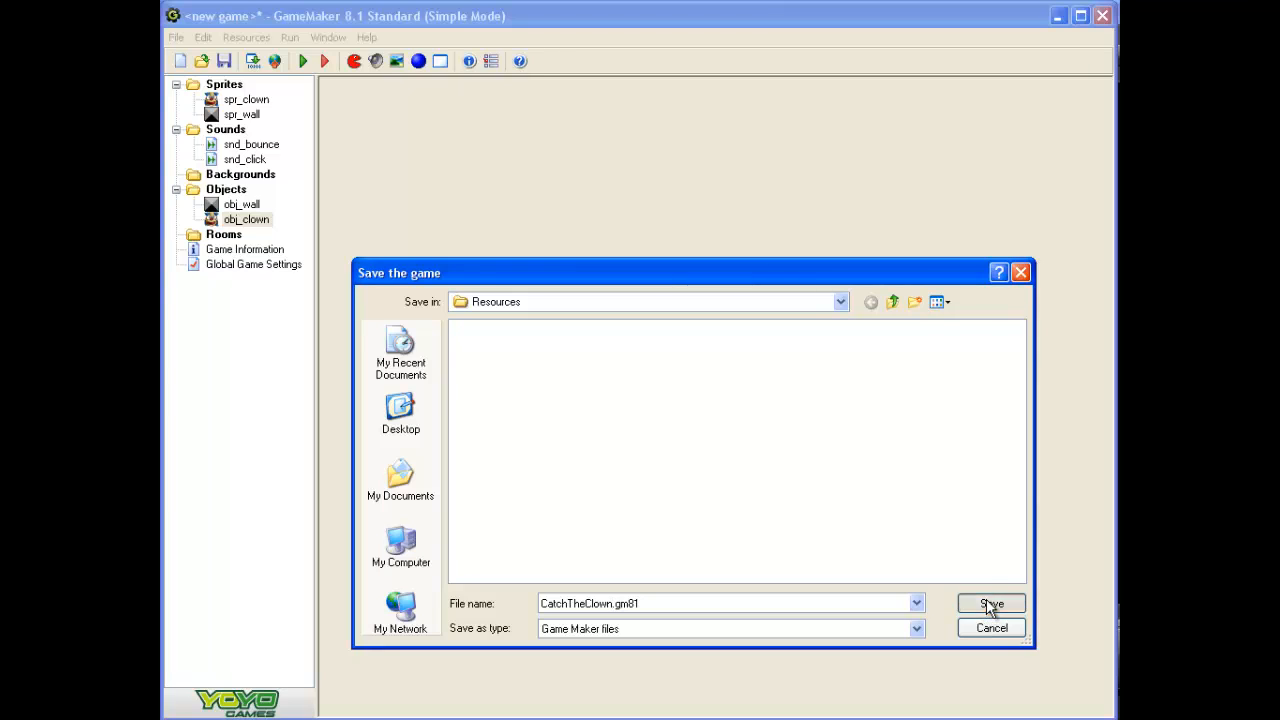
{"action": "left_click", "coordinate": [990, 605]}
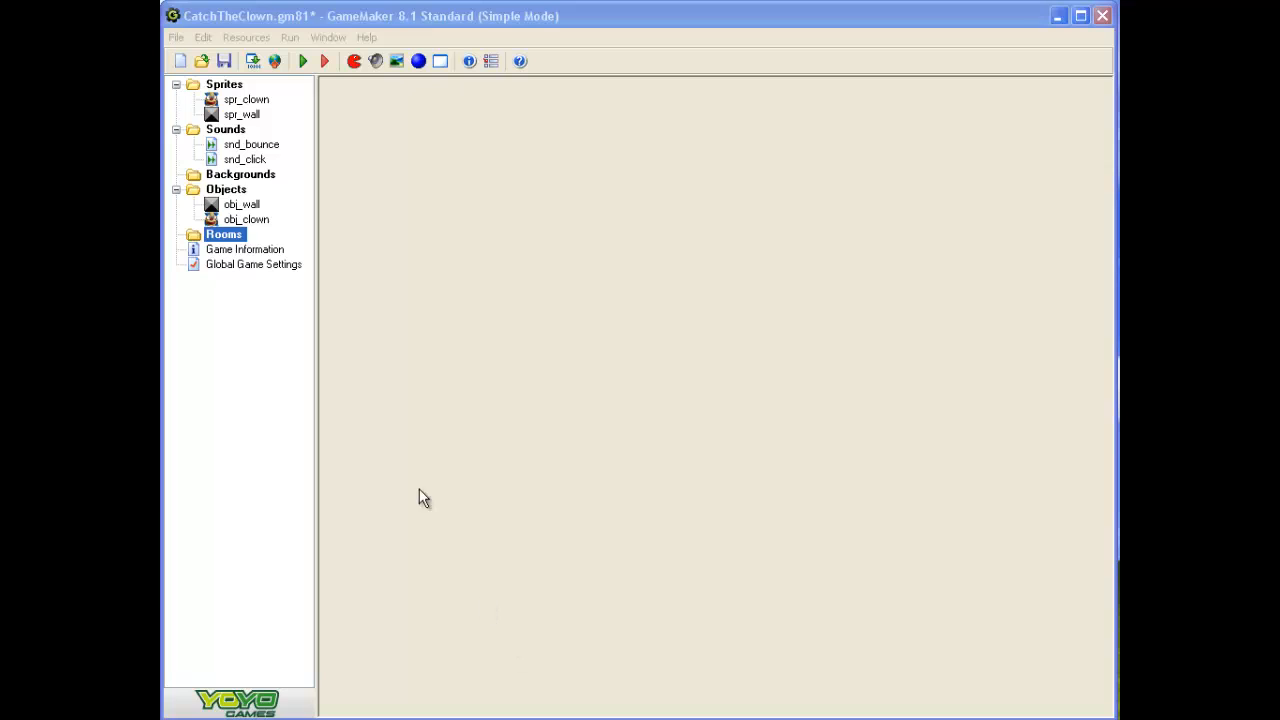
- Create a new room and rename it room1 in the resource tree
{"action": "right_click", "coordinate": [218, 240]}
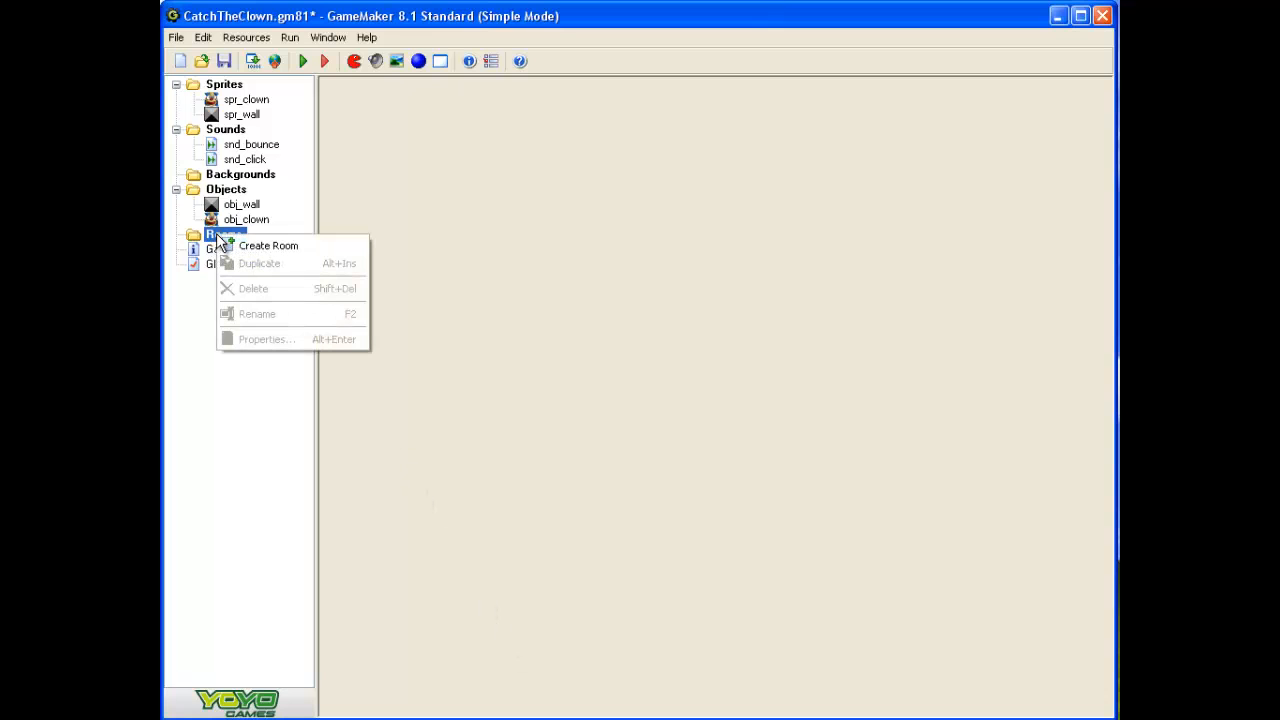
{"action": "left_click", "coordinate": [258, 246]}
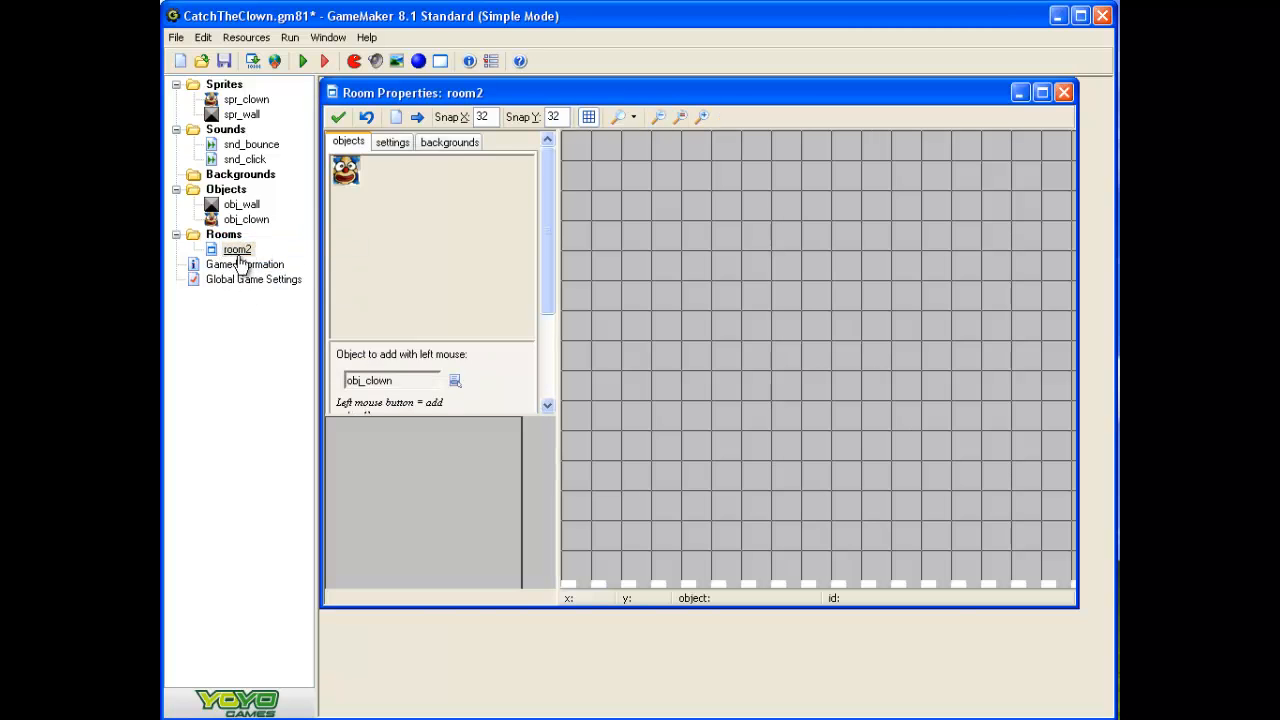
{"action": "left_click", "coordinate": [246, 252]}
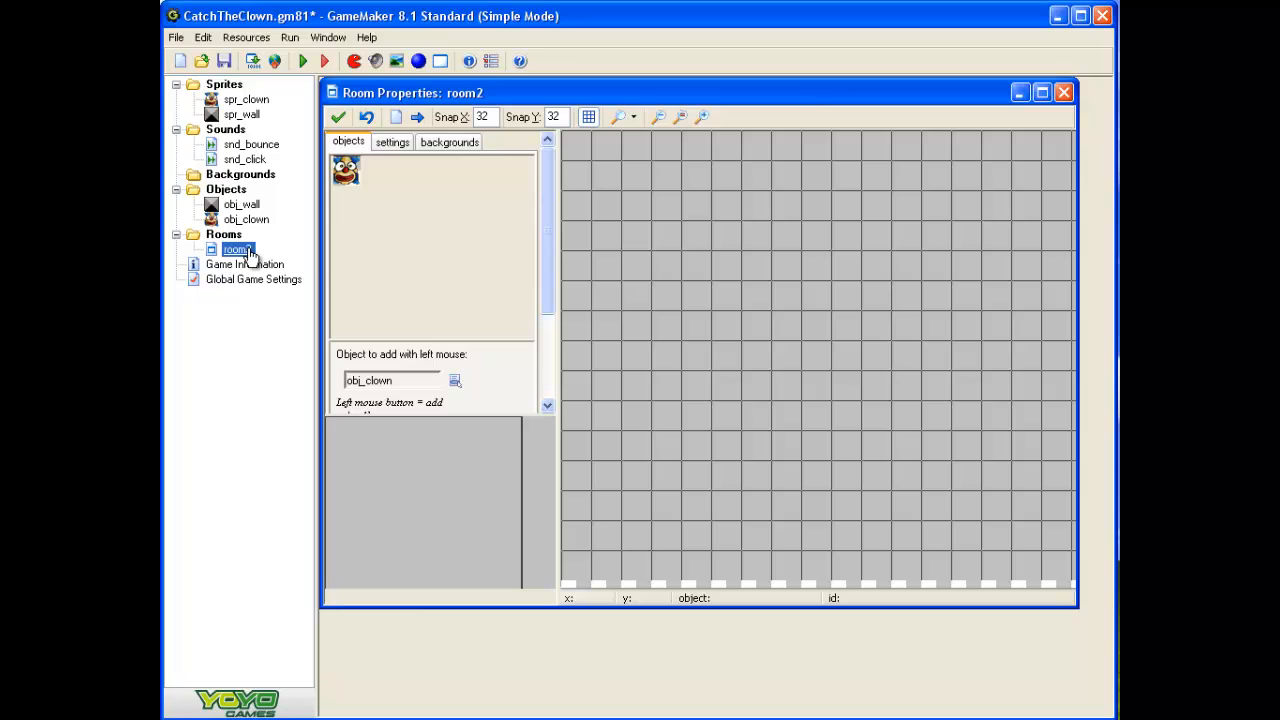
{"action": "left_click", "coordinate": [240, 250]}
{"action": "key", "text": "BackSpace"}
{"action": "type", "text": "1"}
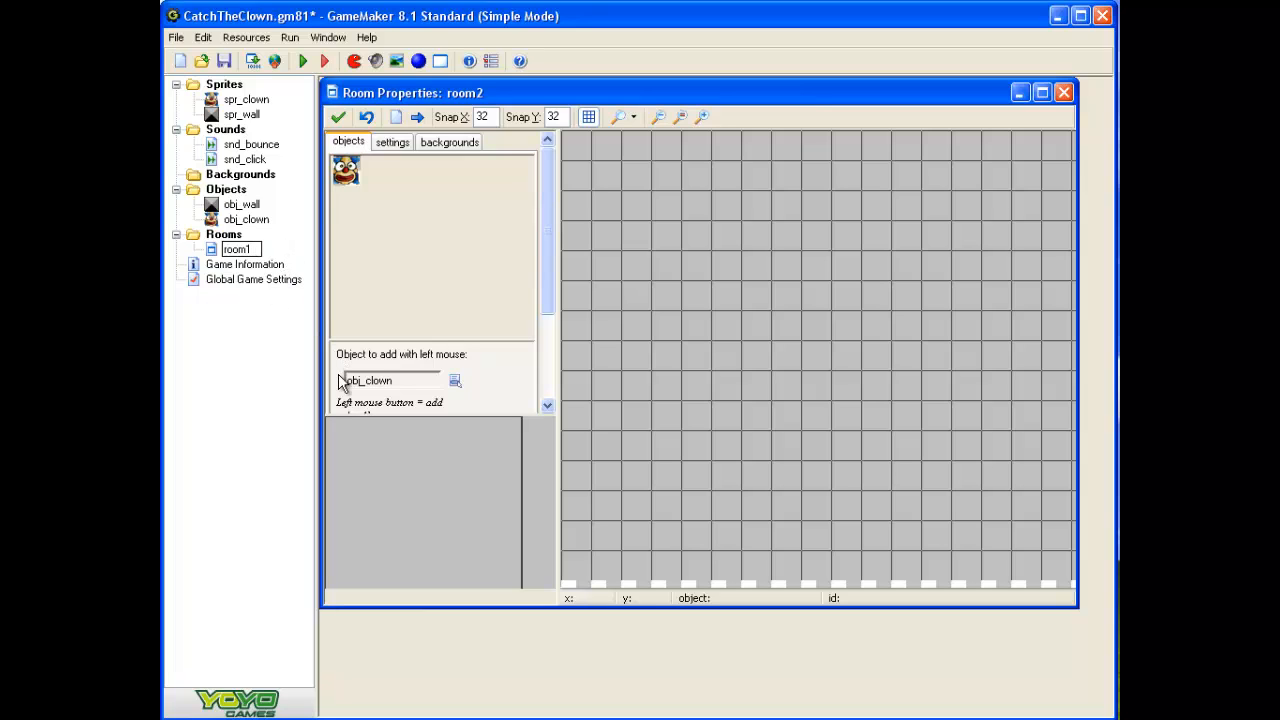
{"action": "key", "text": "Return"}
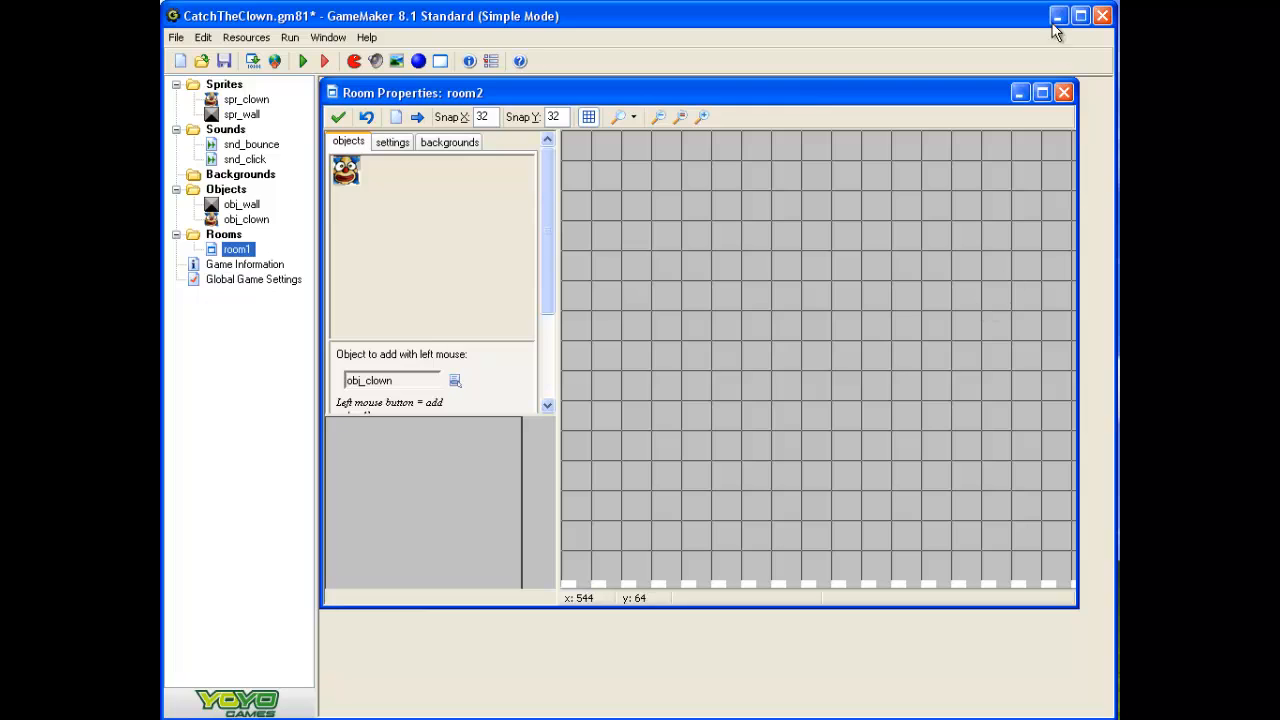
- Maximize the room editor and place one obj_clown instance in the room's interior, slightly above and left of its centre
{"action": "left_click", "coordinate": [1041, 93]}
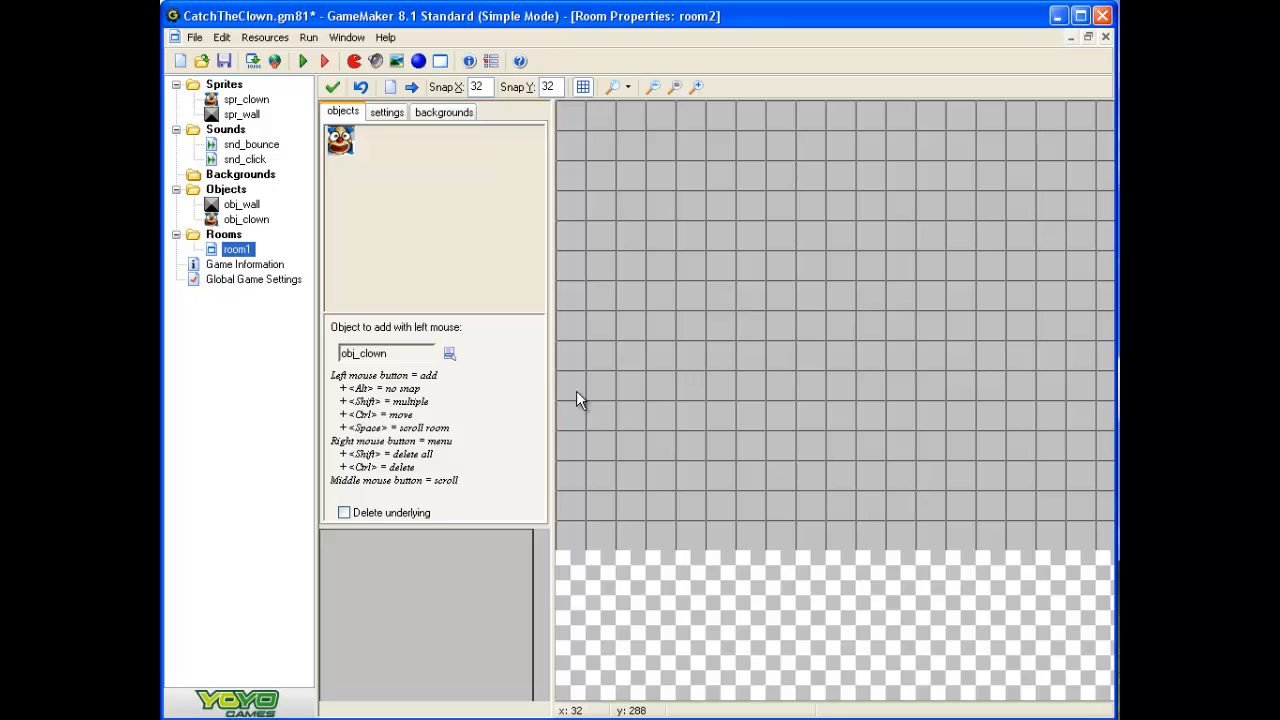
{"action": "left_click", "coordinate": [448, 355]}
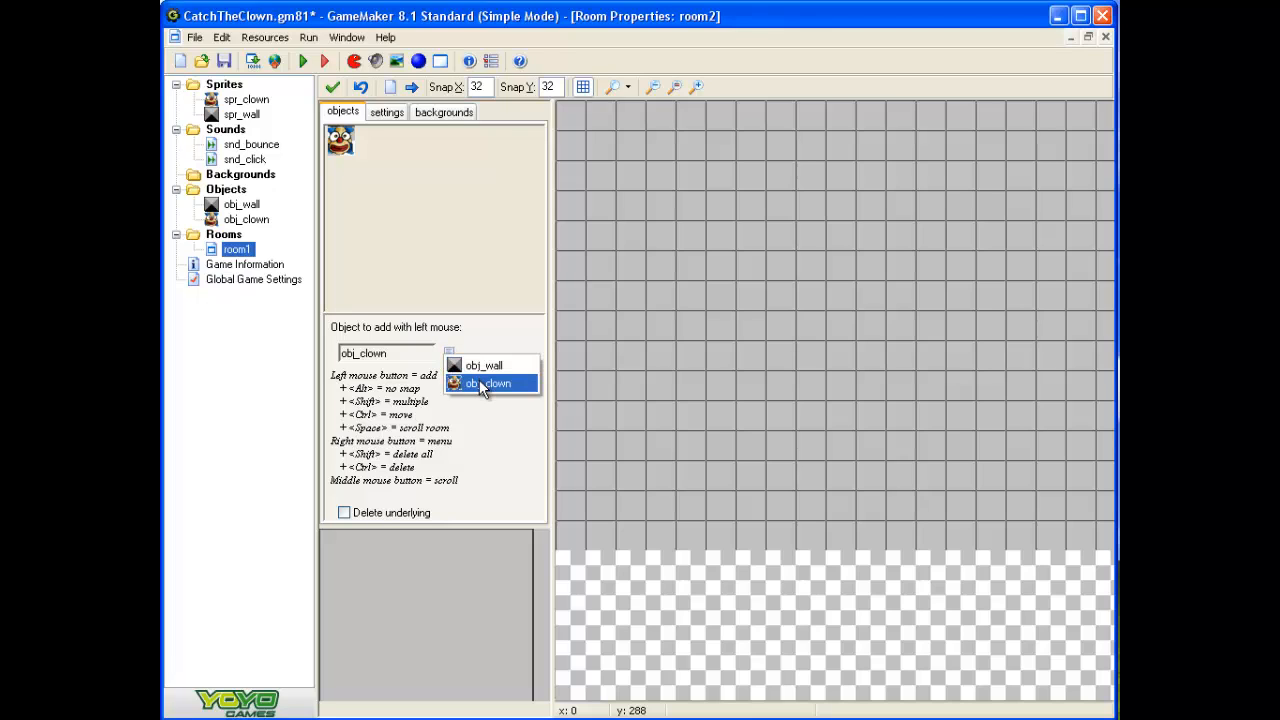
{"action": "left_click", "coordinate": [480, 383]}
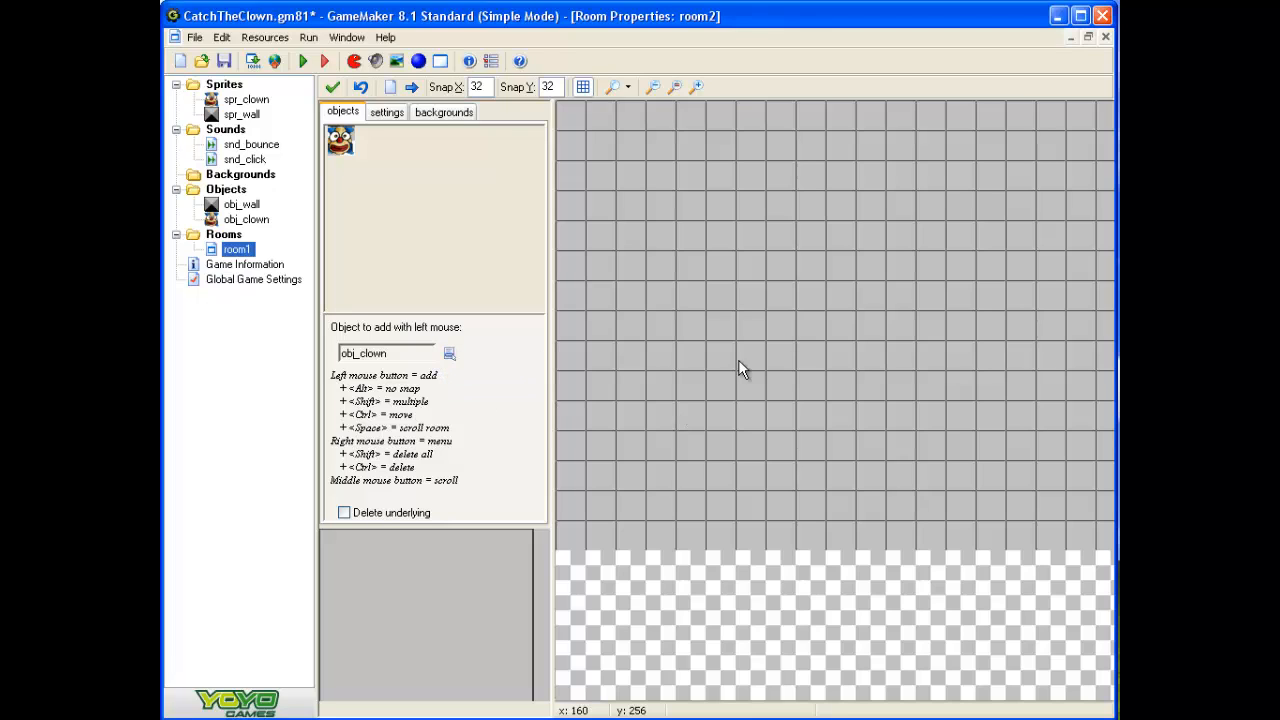
{"action": "left_click", "coordinate": [778, 297]}
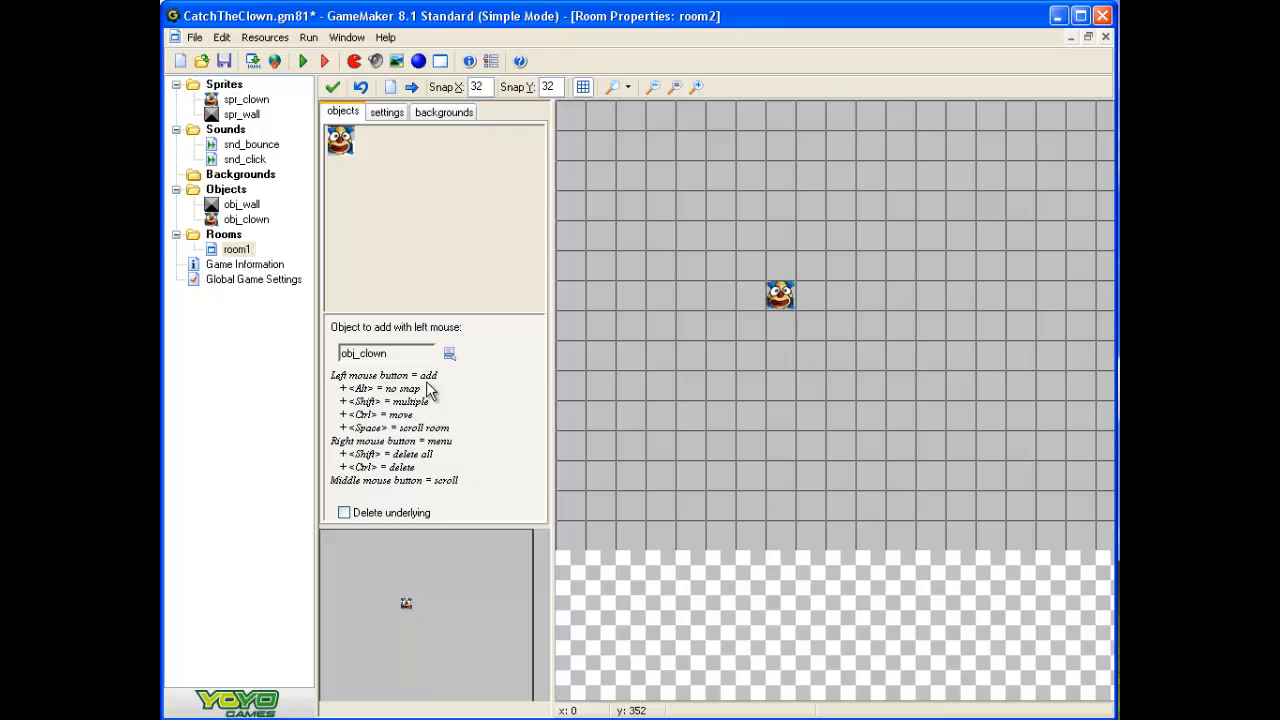
- Place obj_wall blocks in a continuous line along the room's left and bottom edges
{"action": "left_click", "coordinate": [448, 355]}
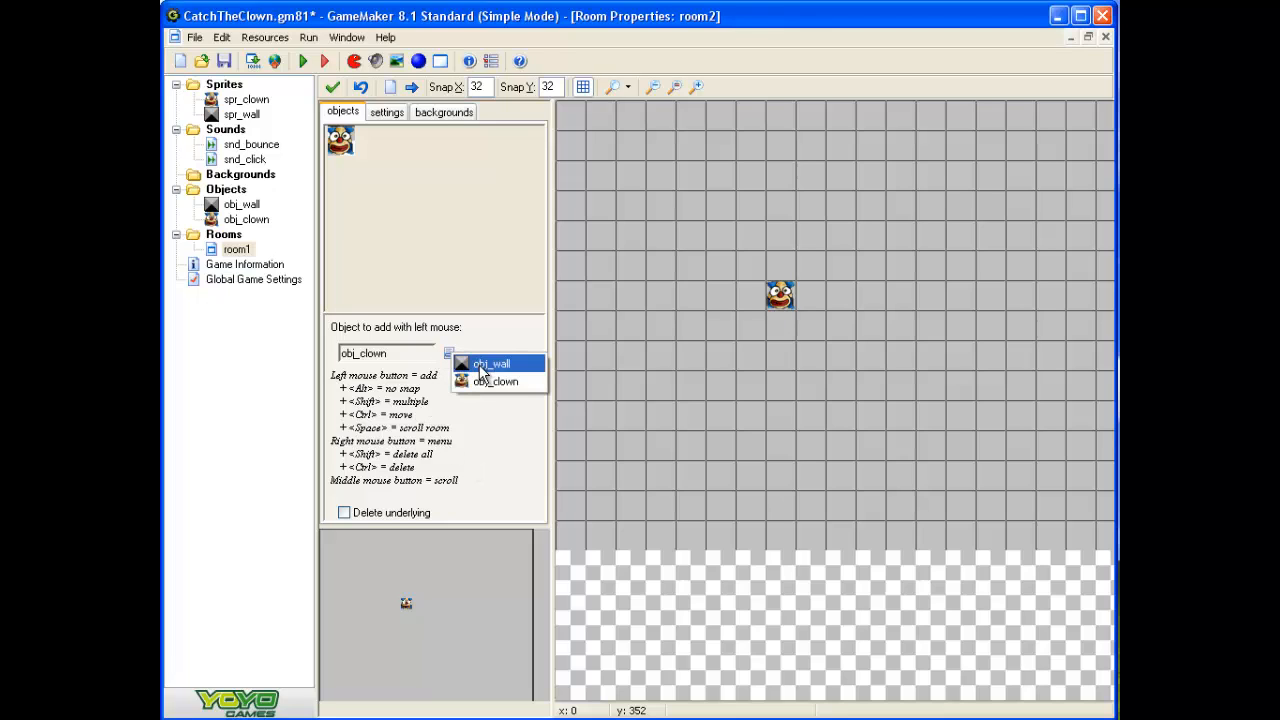
{"action": "left_click", "coordinate": [503, 363]}
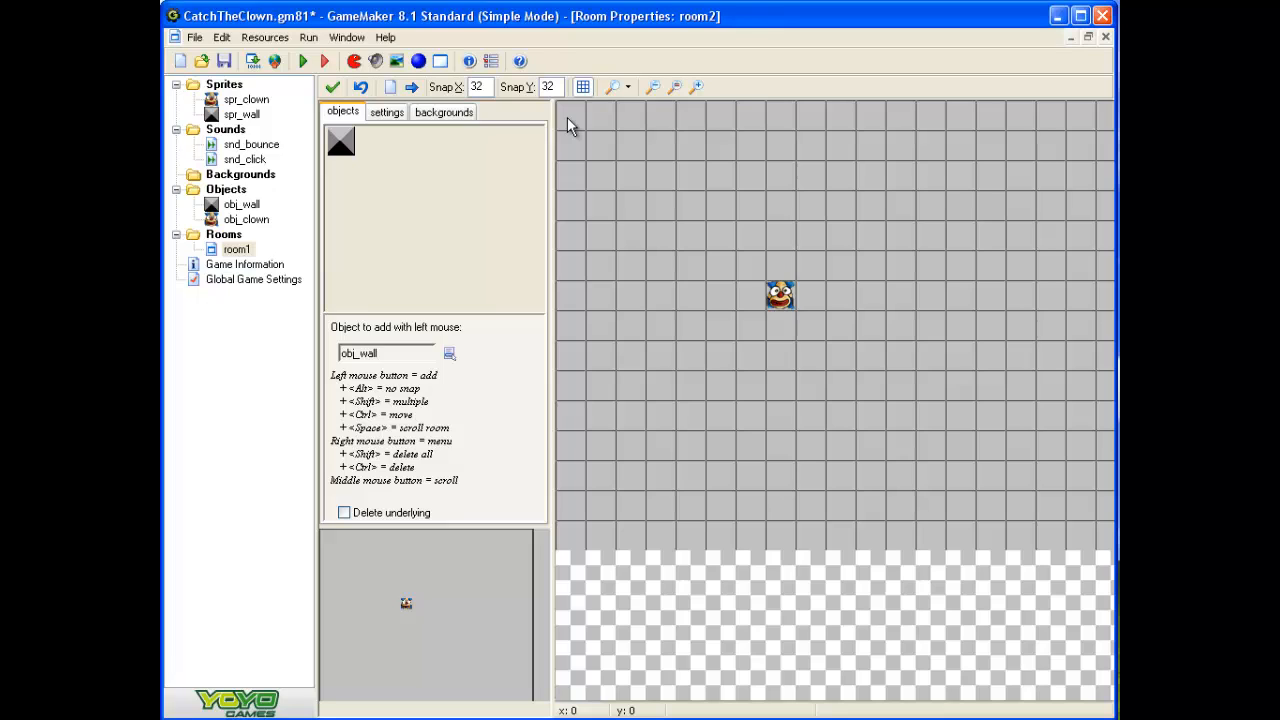
{"action": "left_click", "coordinate": [568, 125]}
{"action": "left_click", "coordinate": [574, 148]}
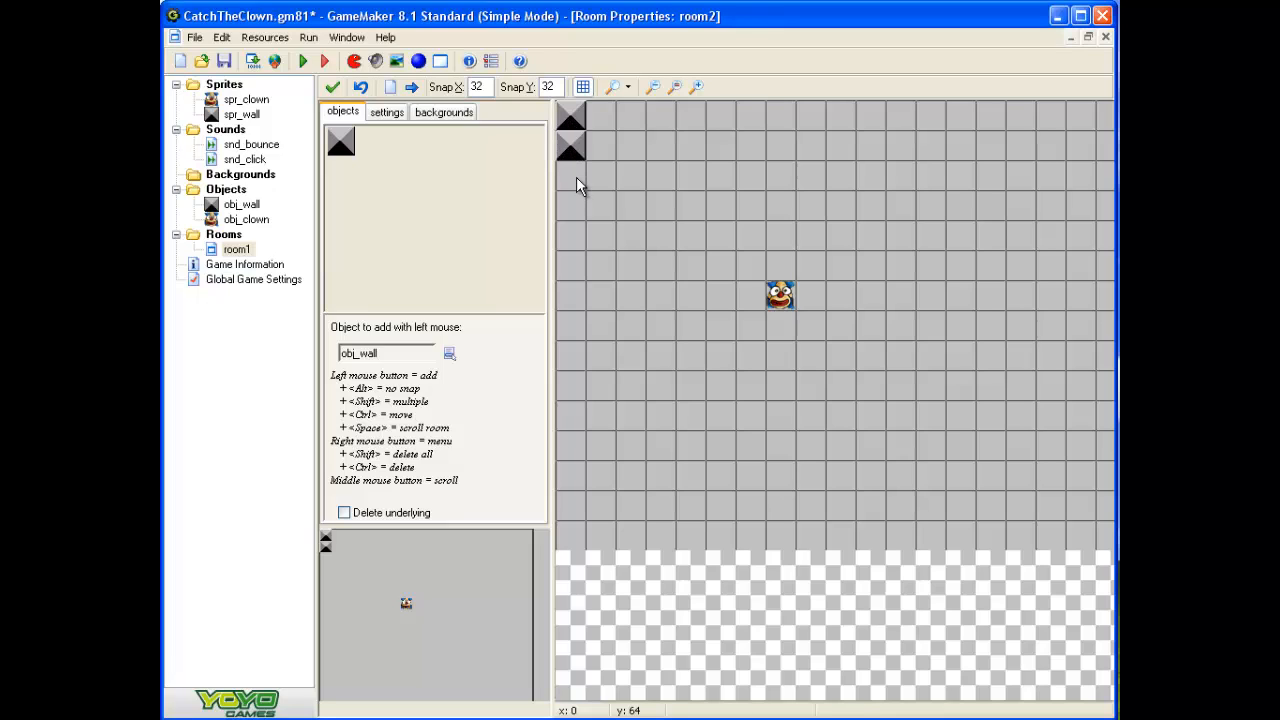
{"action": "left_click", "coordinate": [576, 184]}
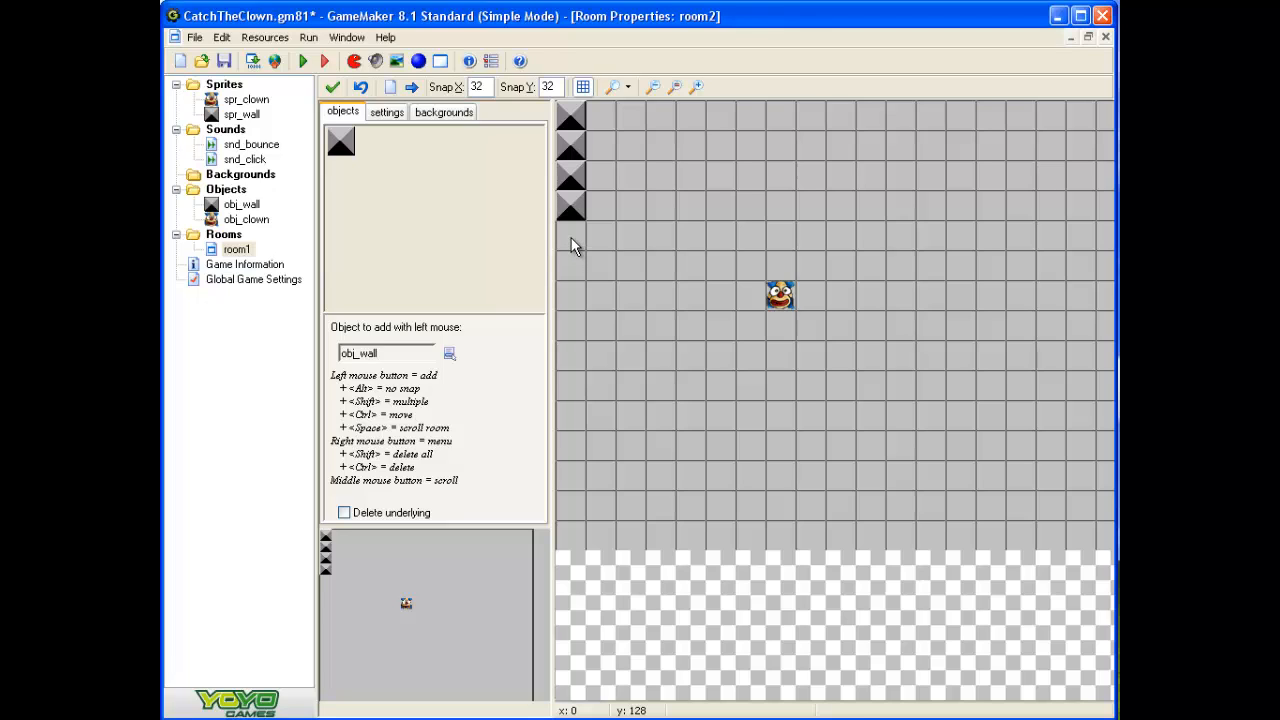
{"action": "mouse_move", "coordinate": [572, 246]}
{"action": "left_mouse_down", "text": "shift"}
{"action": "mouse_move", "coordinate": [578, 540]}
{"action": "mouse_move", "coordinate": [1030, 566]}
{"action": "mouse_move", "coordinate": [1103, 545]}
{"action": "left_mouse_up", "text": "shift"}
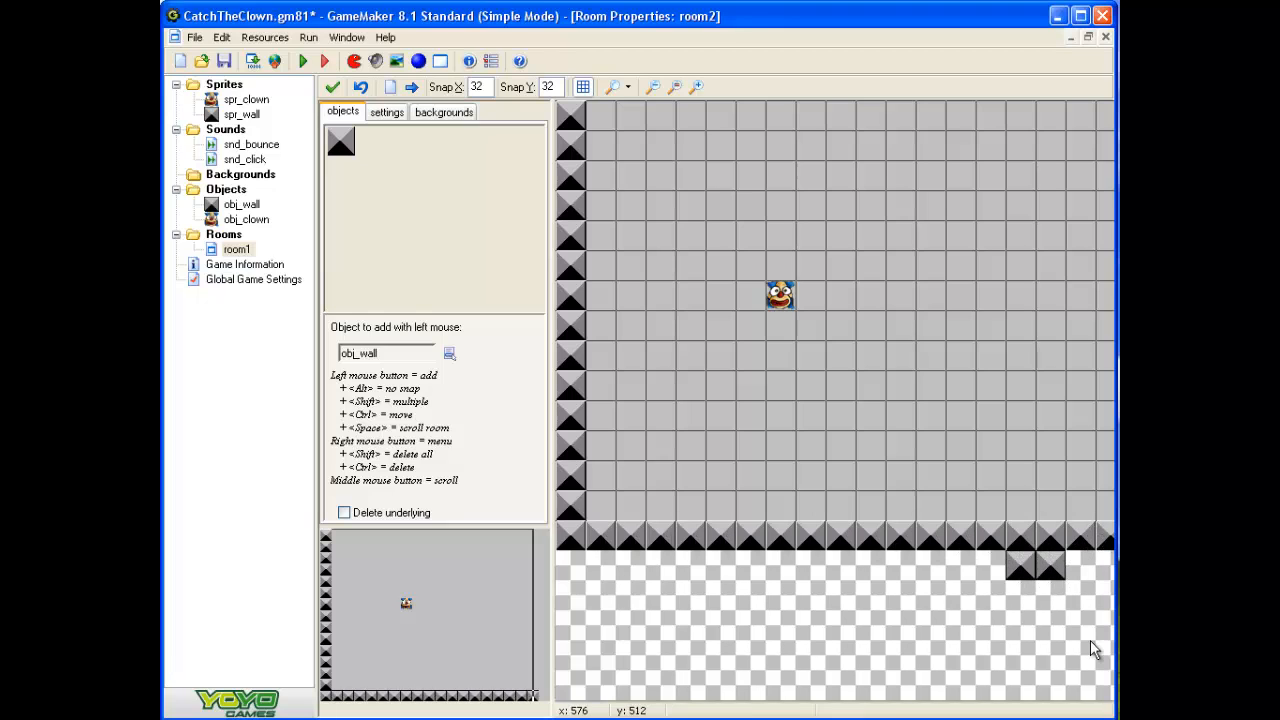
- Complete the room border with obj_wall blocks along the right and top edges
{"action": "left_click_drag", "start_coordinate": [481, 616], "coordinate": [497, 640]}
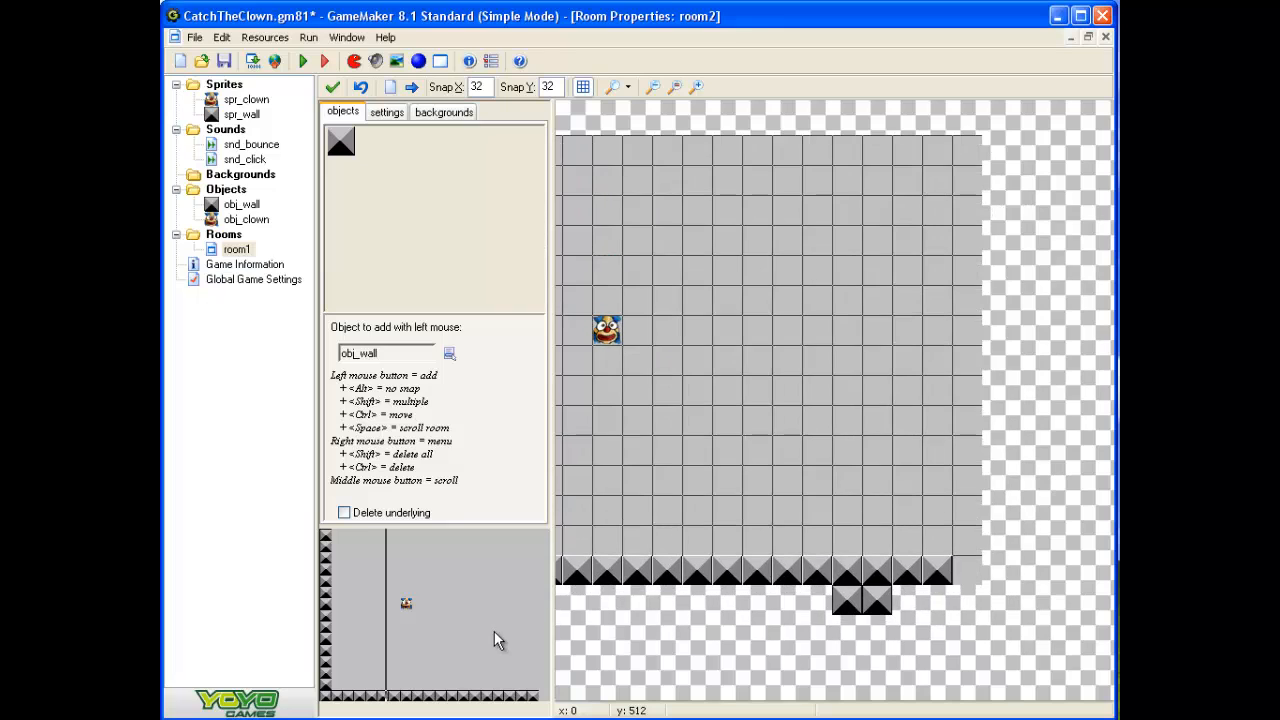
{"action": "mouse_move", "coordinate": [966, 572]}
{"action": "left_mouse_down", "text": "shift"}
{"action": "mouse_move", "coordinate": [960, 150]}
{"action": "mouse_move", "coordinate": [557, 155]}
{"action": "left_mouse_up", "text": "shift"}
{"action": "left_click_drag", "start_coordinate": [476, 653], "coordinate": [428, 640]}
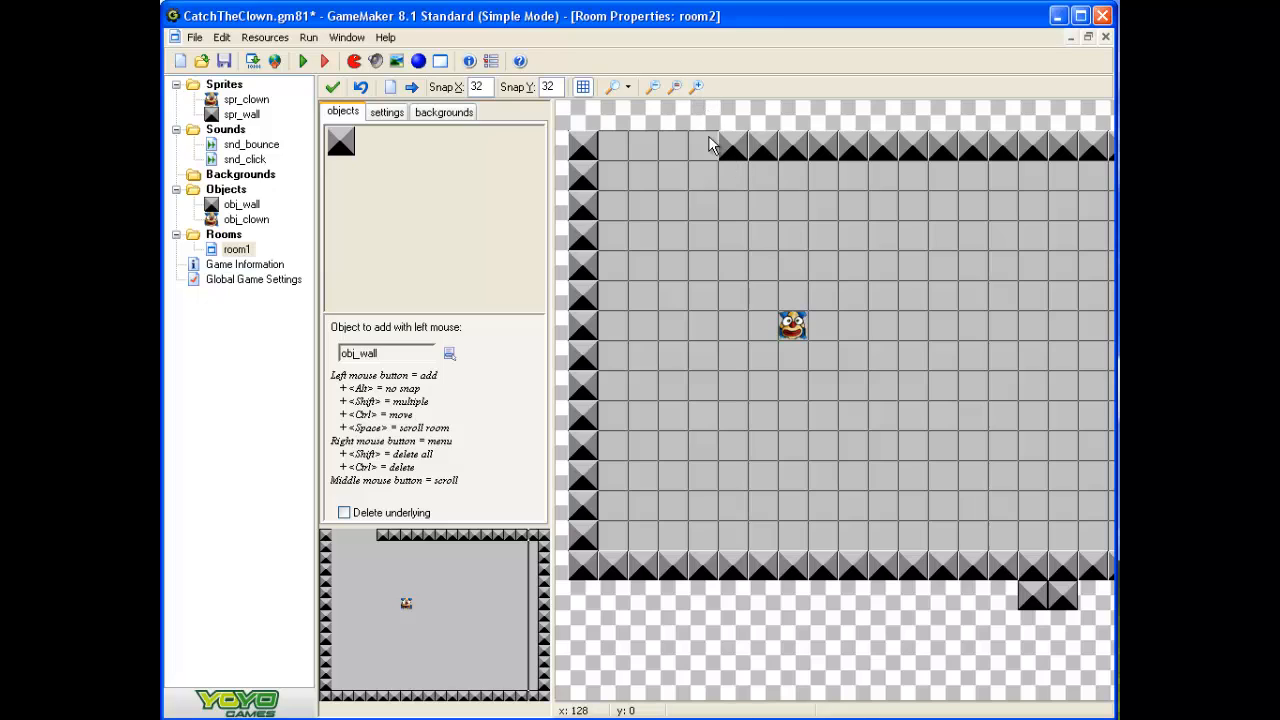
{"action": "left_click_drag", "start_coordinate": [708, 143], "coordinate": [608, 145], "text": "shift"}
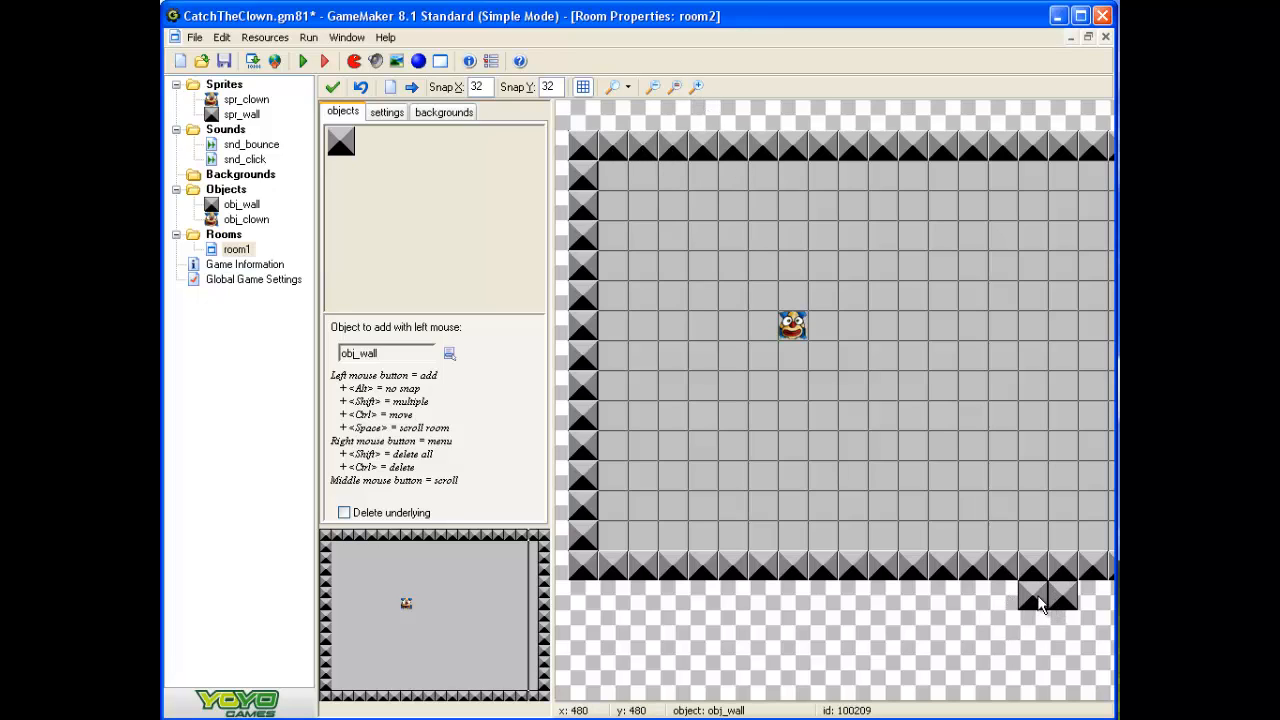
- Delete the two stray wall blocks outside the room below its bottom wall
{"action": "right_click", "coordinate": [1035, 598], "text": "ctrl"}
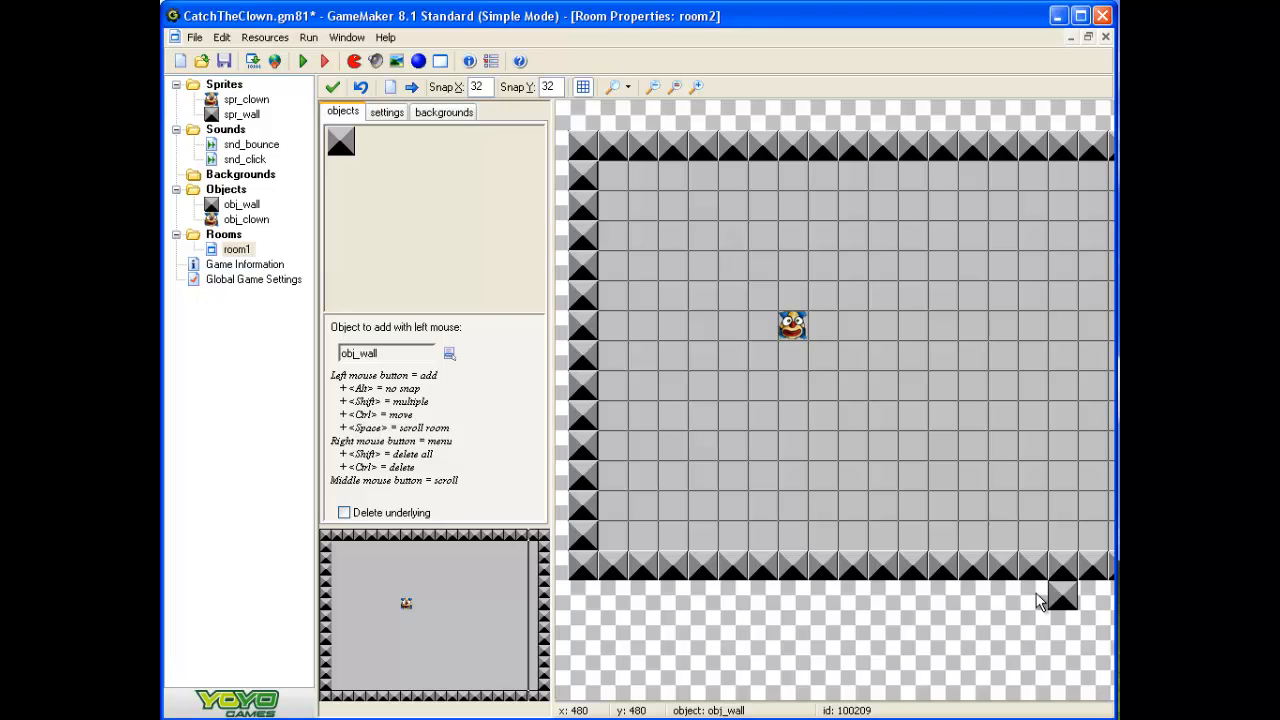
{"action": "right_click", "coordinate": [1063, 598], "text": "ctrl"}
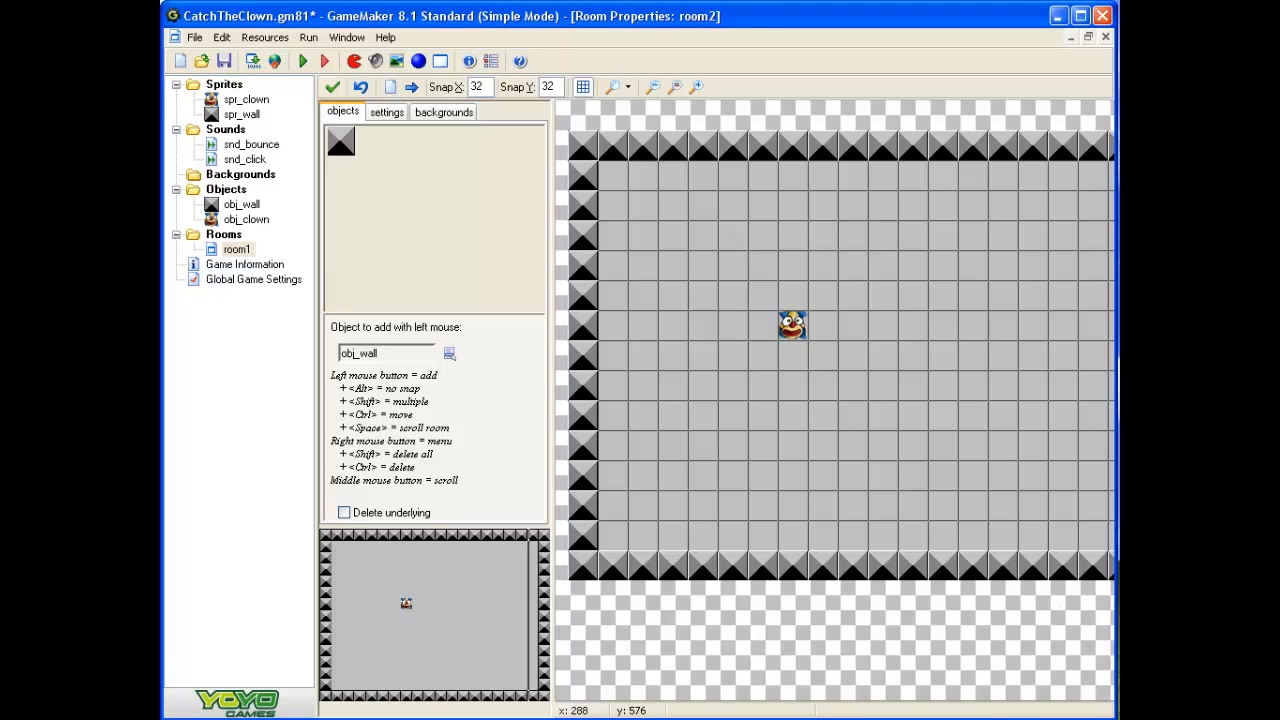
{"action": "left_click_drag", "start_coordinate": [434, 609], "coordinate": [427, 636]}
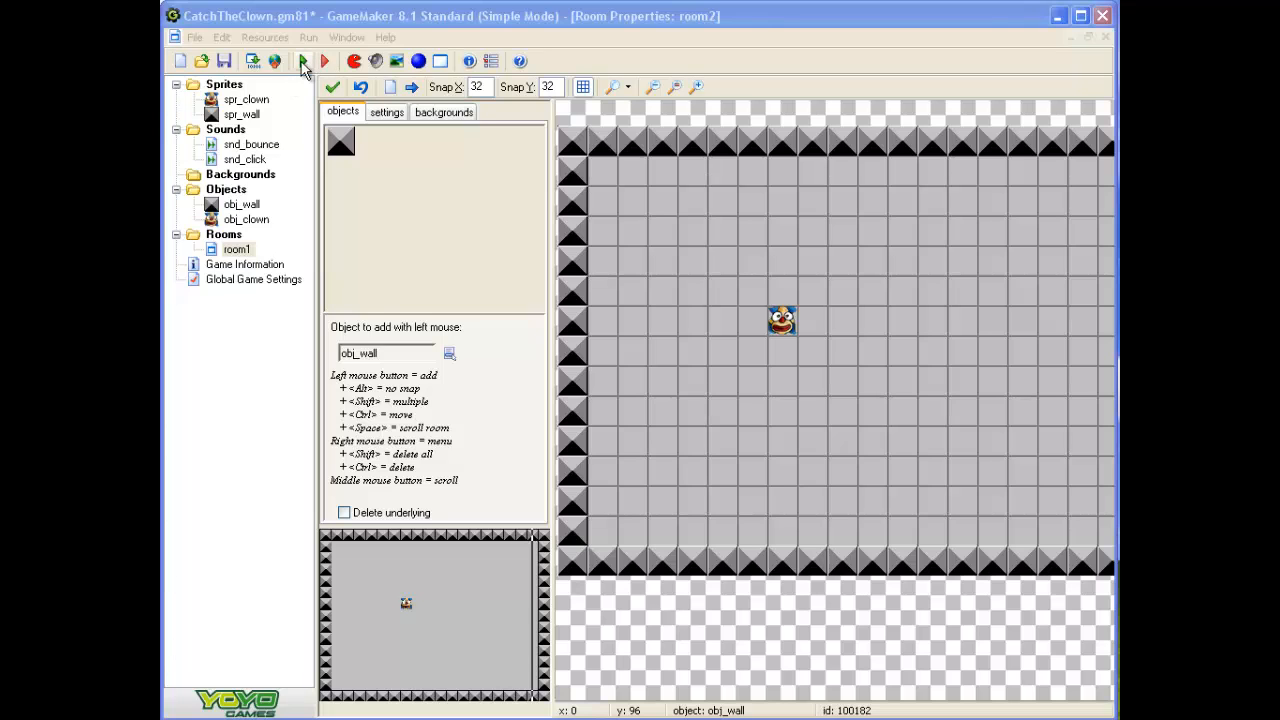
- Run the game to check the room layout, moving the game window fully into view
{"action": "left_click", "coordinate": [303, 63]}
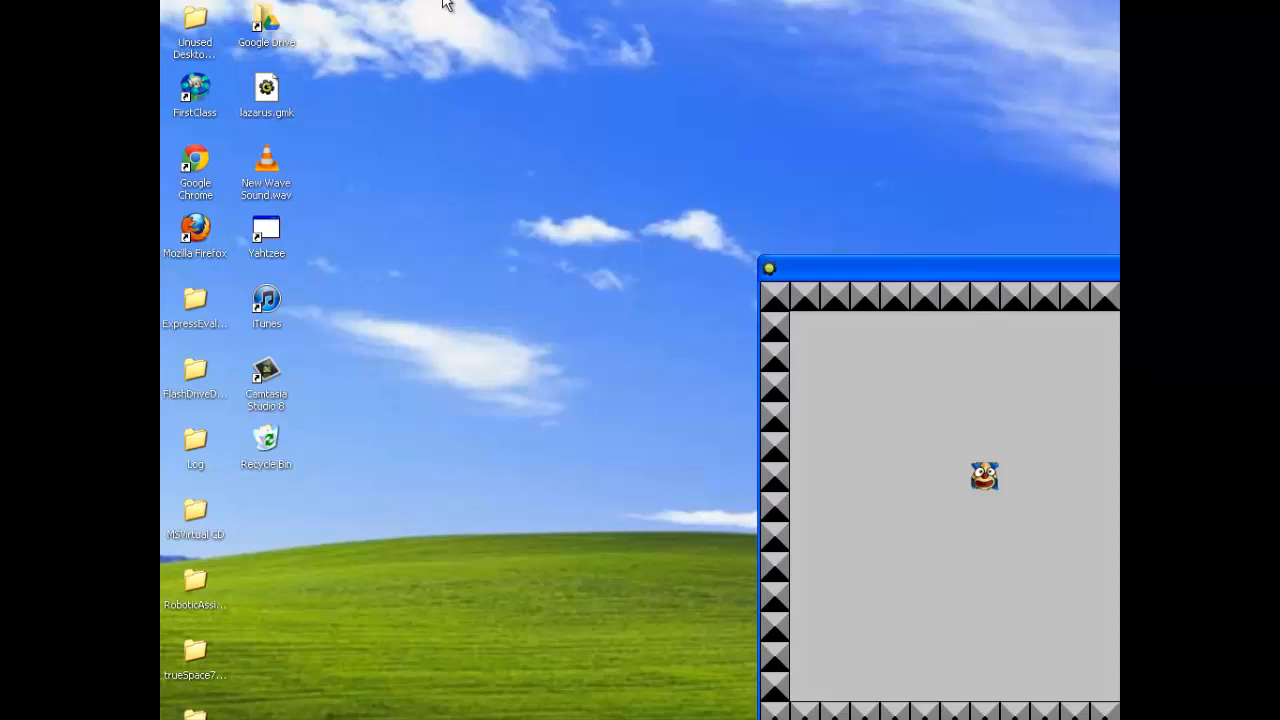
{"action": "left_click_drag", "start_coordinate": [908, 266], "coordinate": [502, 56]}
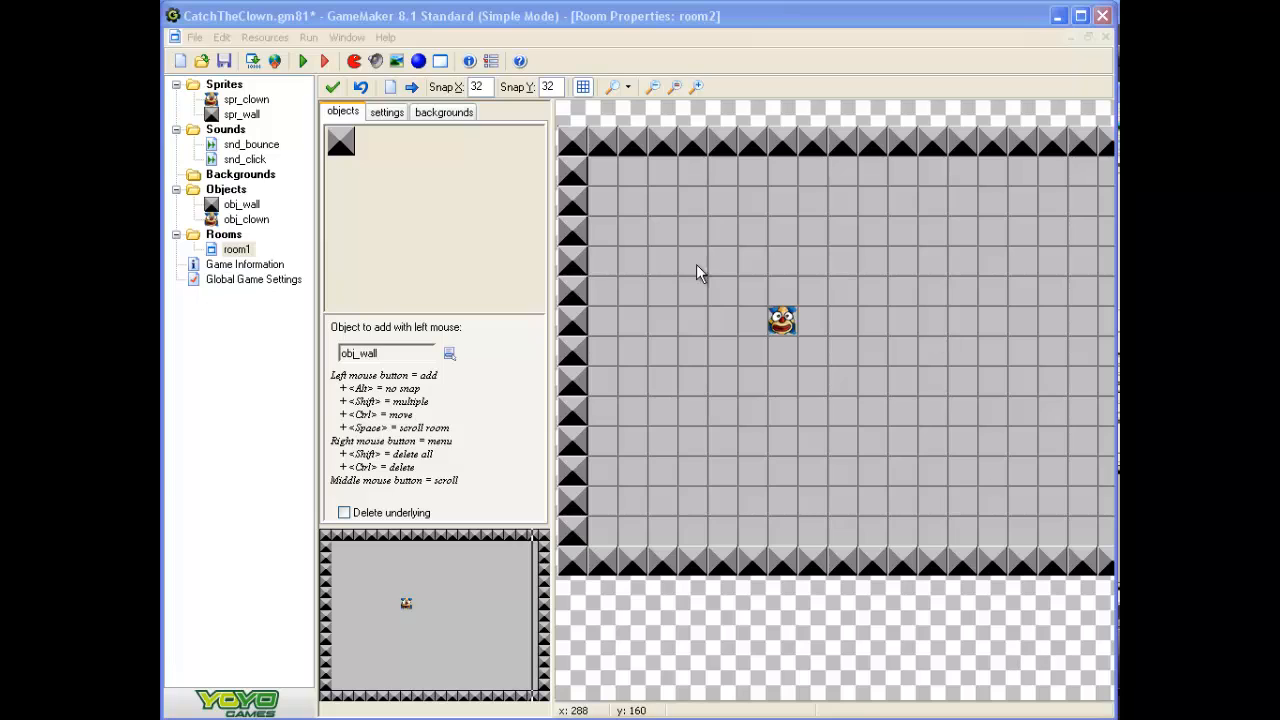
- Open the obj_clown object's properties and add a Create event
{"action": "left_click", "coordinate": [245, 219]}
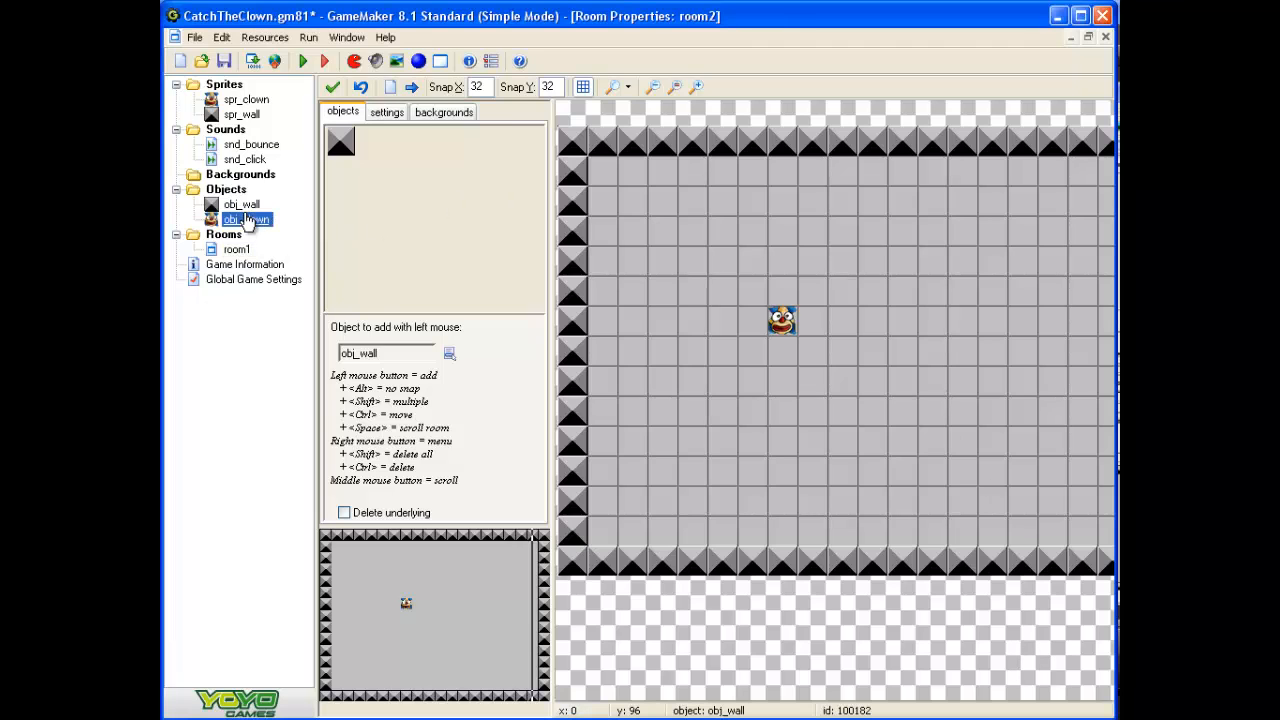
{"action": "double_click", "coordinate": [236, 222]}
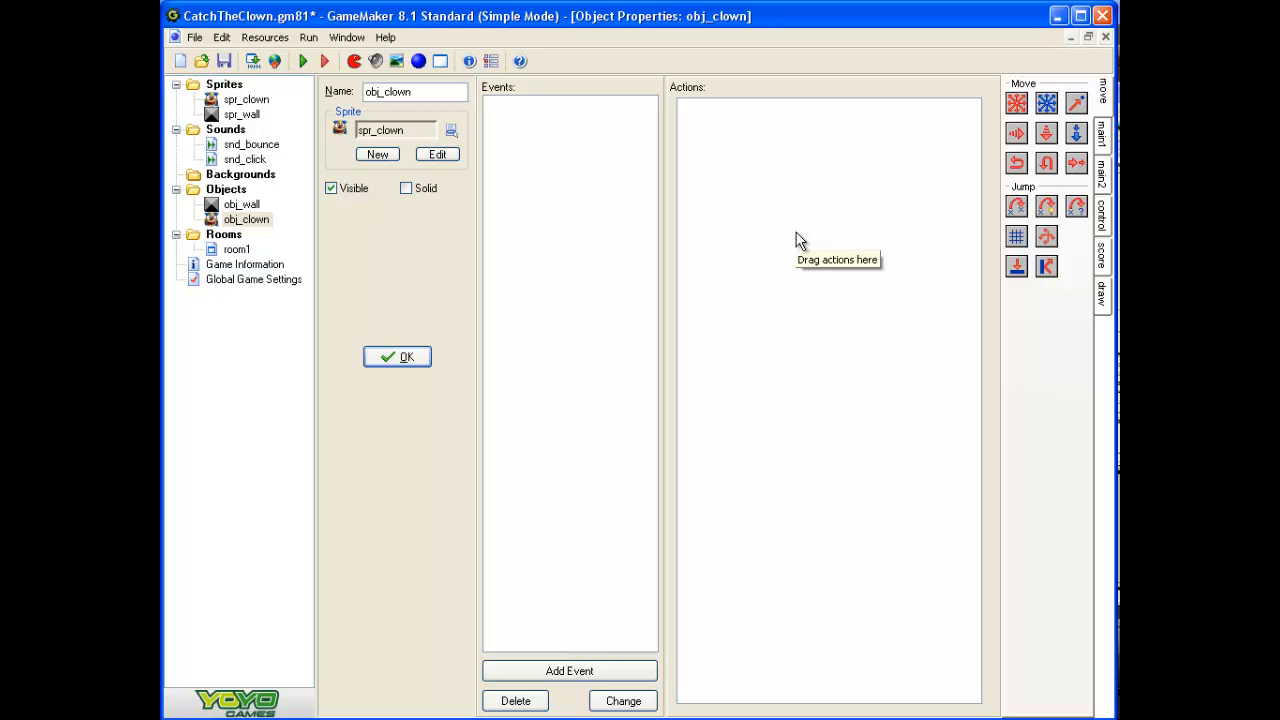
{"action": "left_click", "coordinate": [570, 671]}
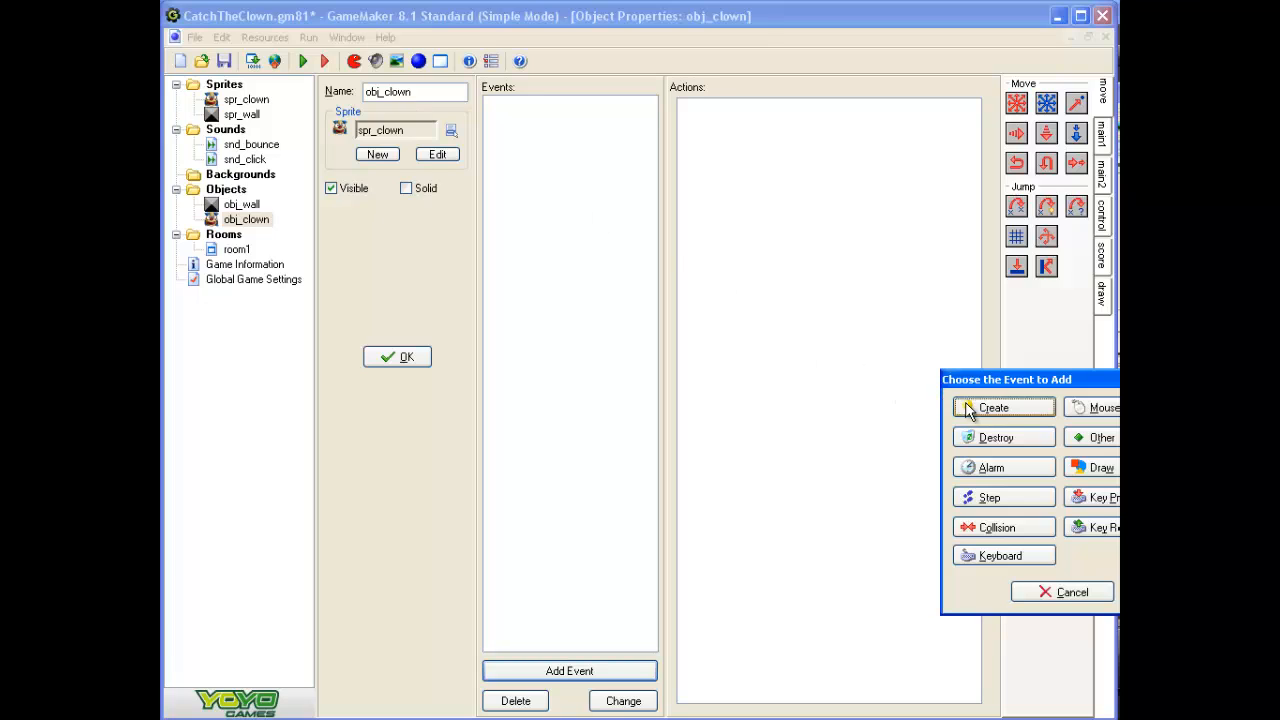
{"action": "left_click", "coordinate": [1000, 407]}
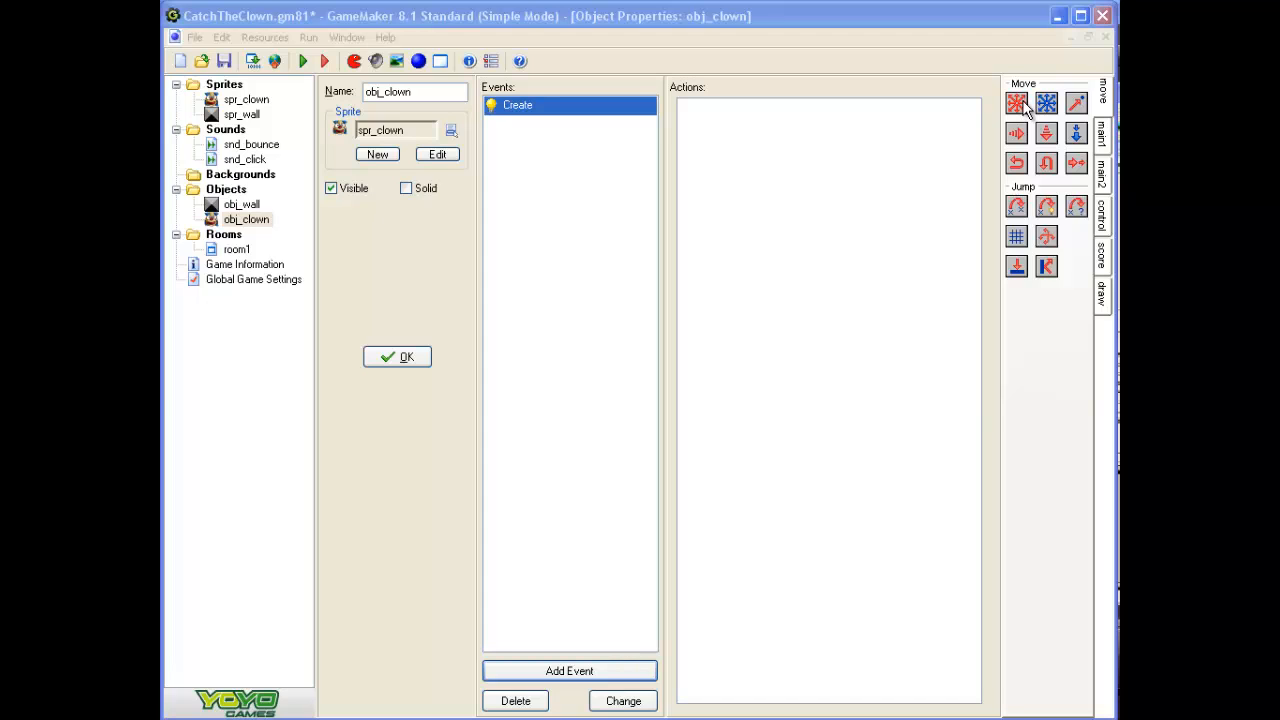
- Add a Move Fixed action to the Create event with all eight outer directions selected and speed 4, leaving the centre unselected
{"action": "left_click_drag", "start_coordinate": [1022, 108], "coordinate": [718, 130]}
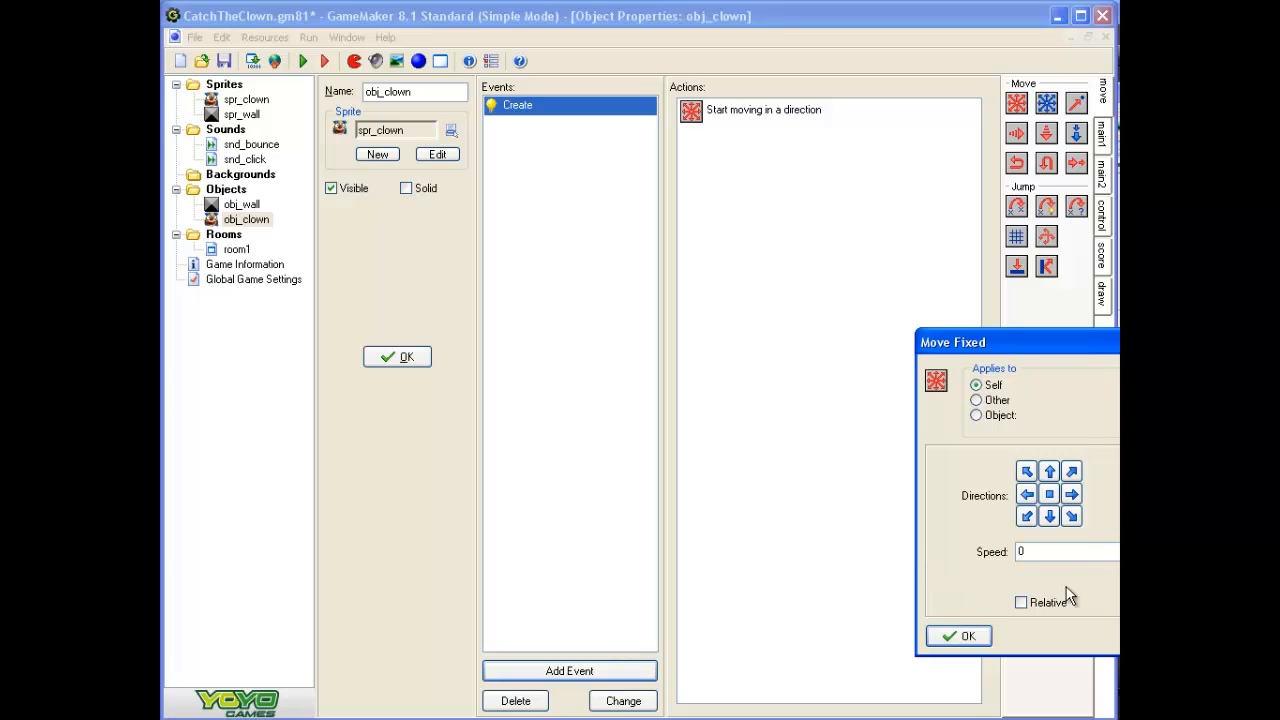
{"action": "left_click", "coordinate": [1026, 472]}
{"action": "type", "text": "4"}
{"action": "left_click", "coordinate": [1072, 471]}
{"action": "left_click", "coordinate": [1049, 471]}
{"action": "left_click", "coordinate": [1026, 471]}
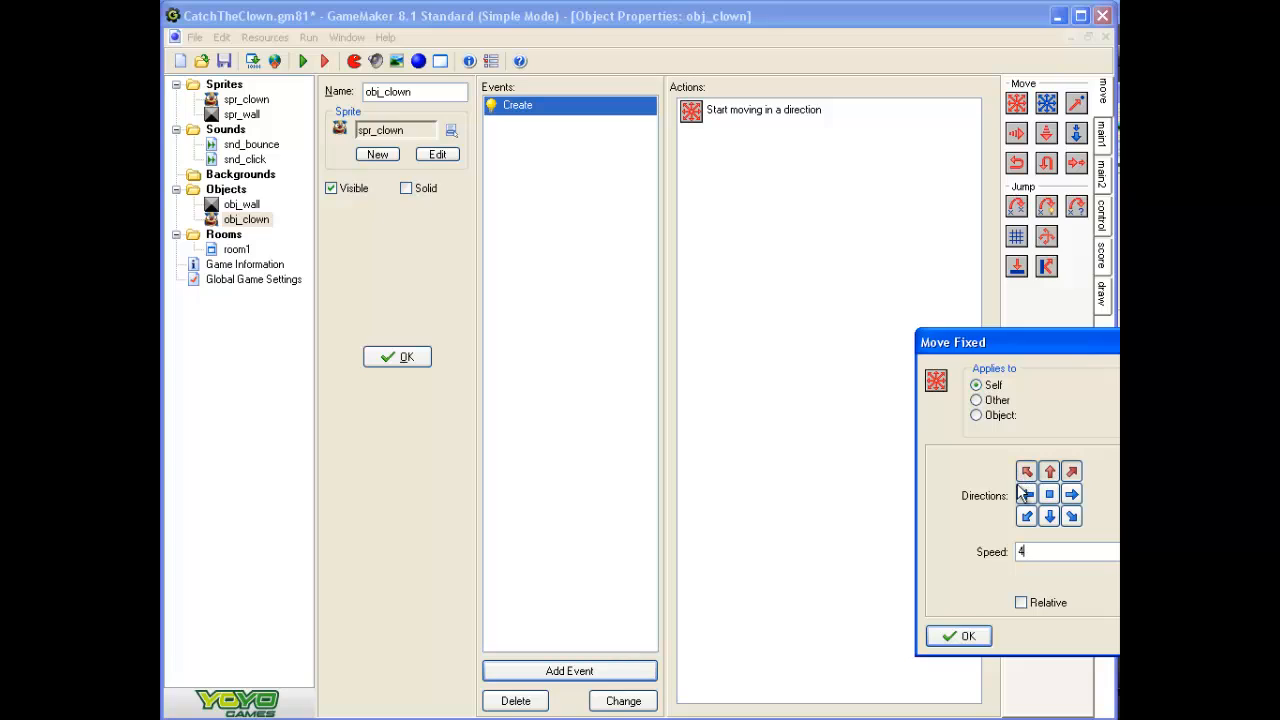
{"action": "left_click", "coordinate": [1026, 494]}
{"action": "left_click", "coordinate": [1026, 516]}
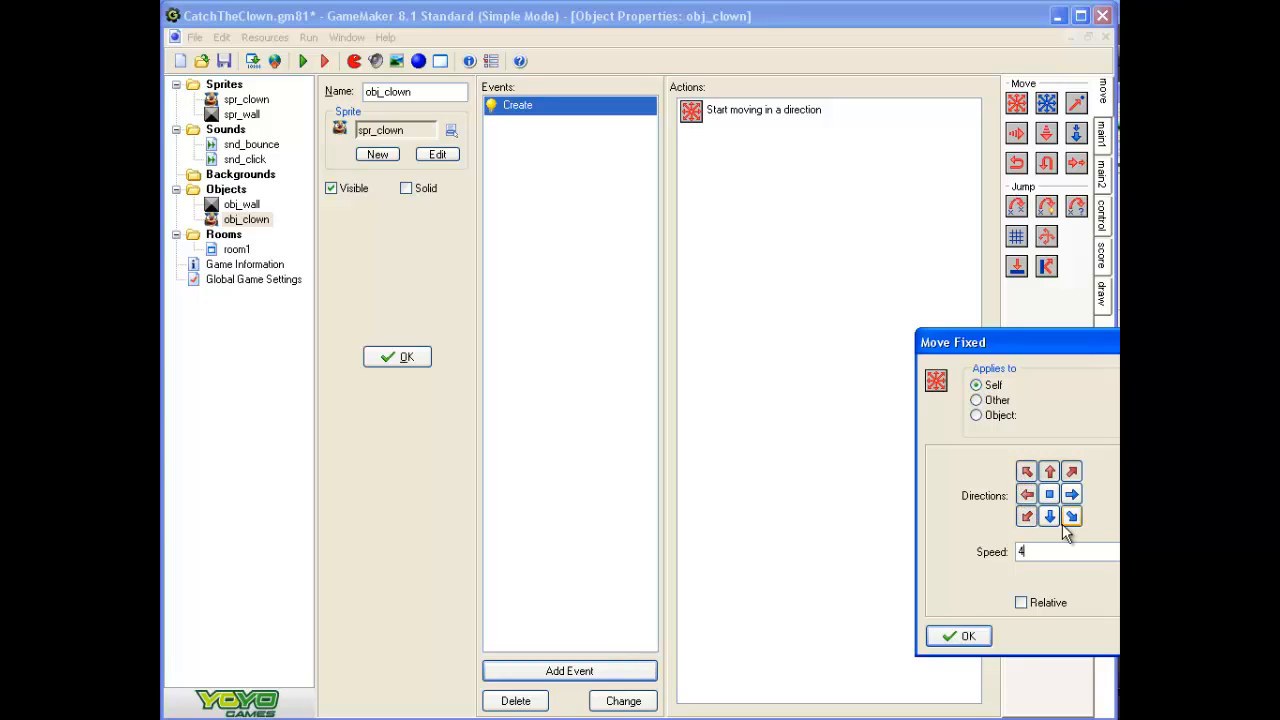
{"action": "left_click", "coordinate": [1049, 516]}
{"action": "left_click", "coordinate": [1072, 516]}
{"action": "left_click", "coordinate": [1072, 494]}
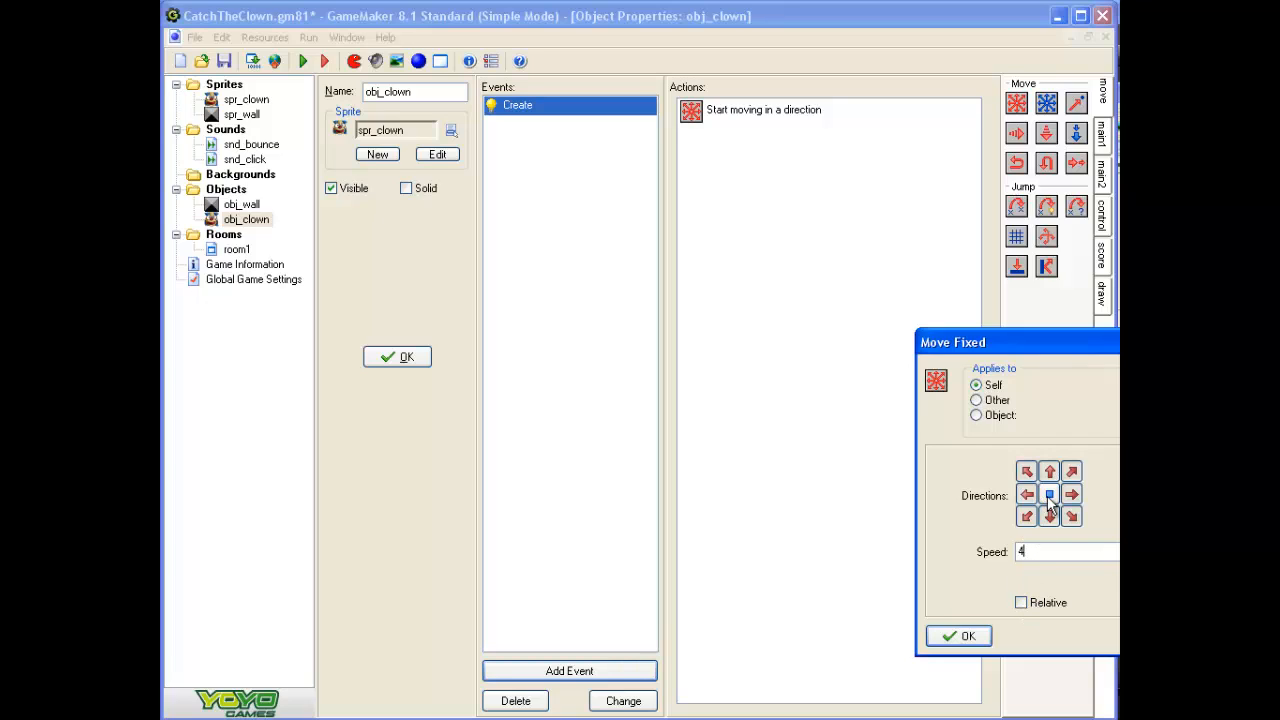
{"action": "left_click", "coordinate": [963, 638]}
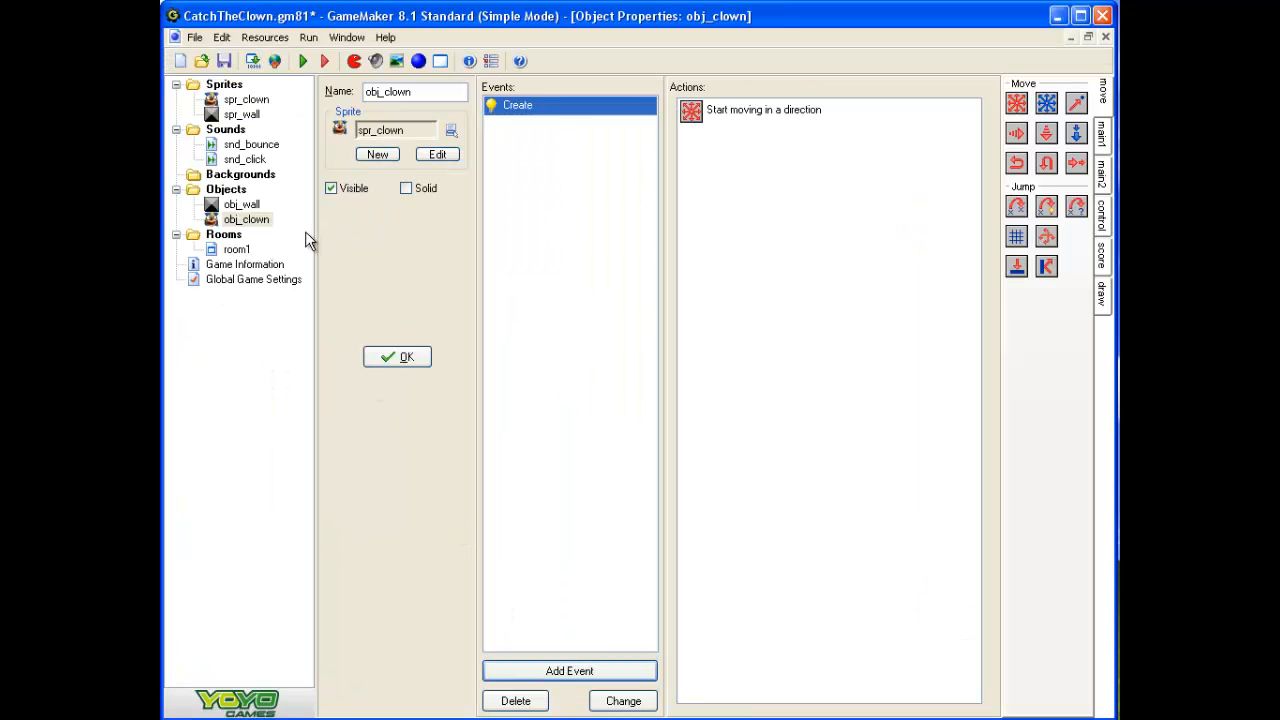
- Run the game to check the clown's movement, moving the game window fully into view, and close it
{"action": "left_click", "coordinate": [303, 61]}
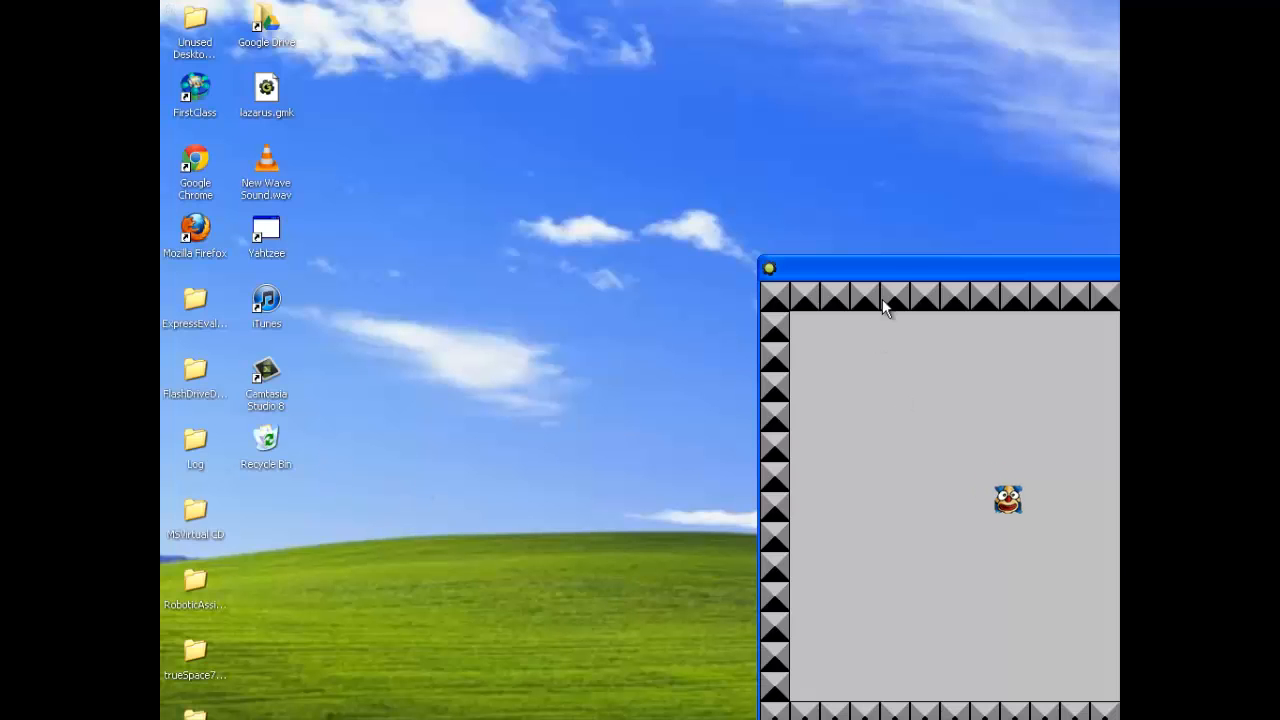
{"action": "left_click_drag", "start_coordinate": [893, 274], "coordinate": [500, 114]}
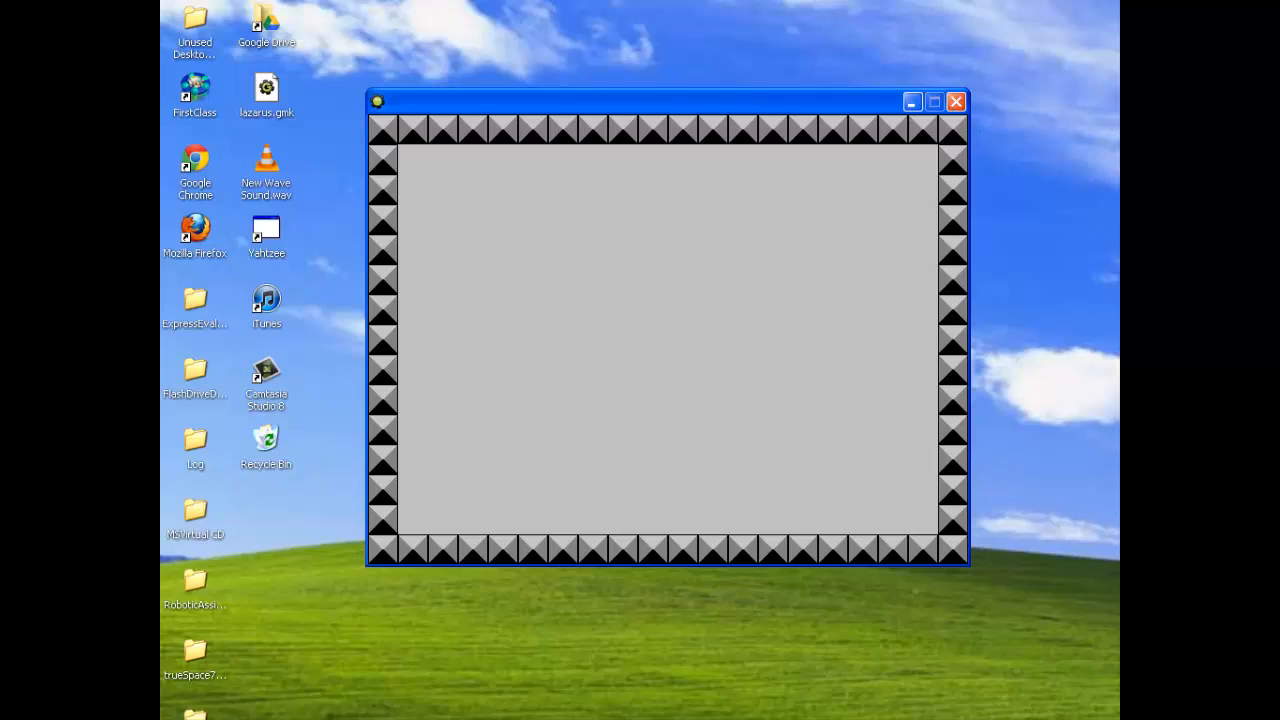
{"action": "key", "text": "Escape"}
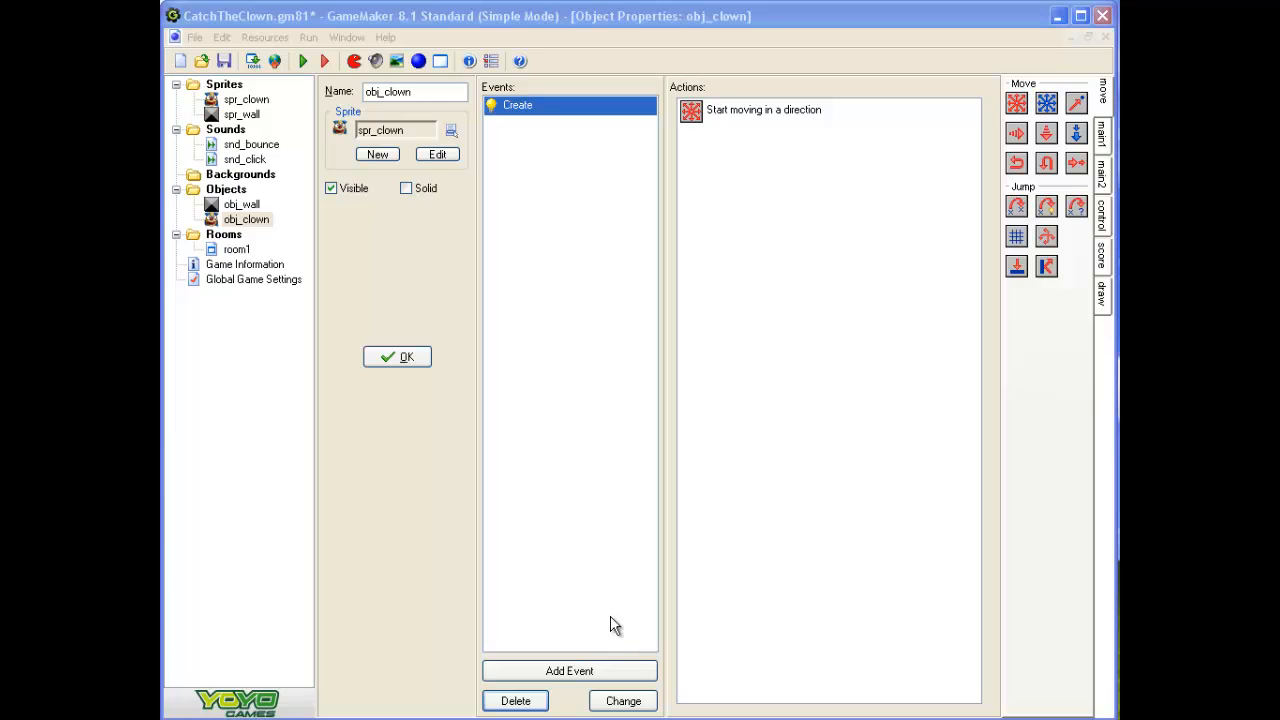
- Add a collision event with obj_wall to obj_clown, containing a Bounce action set to not precisely against solid objects
{"action": "left_click", "coordinate": [602, 680]}
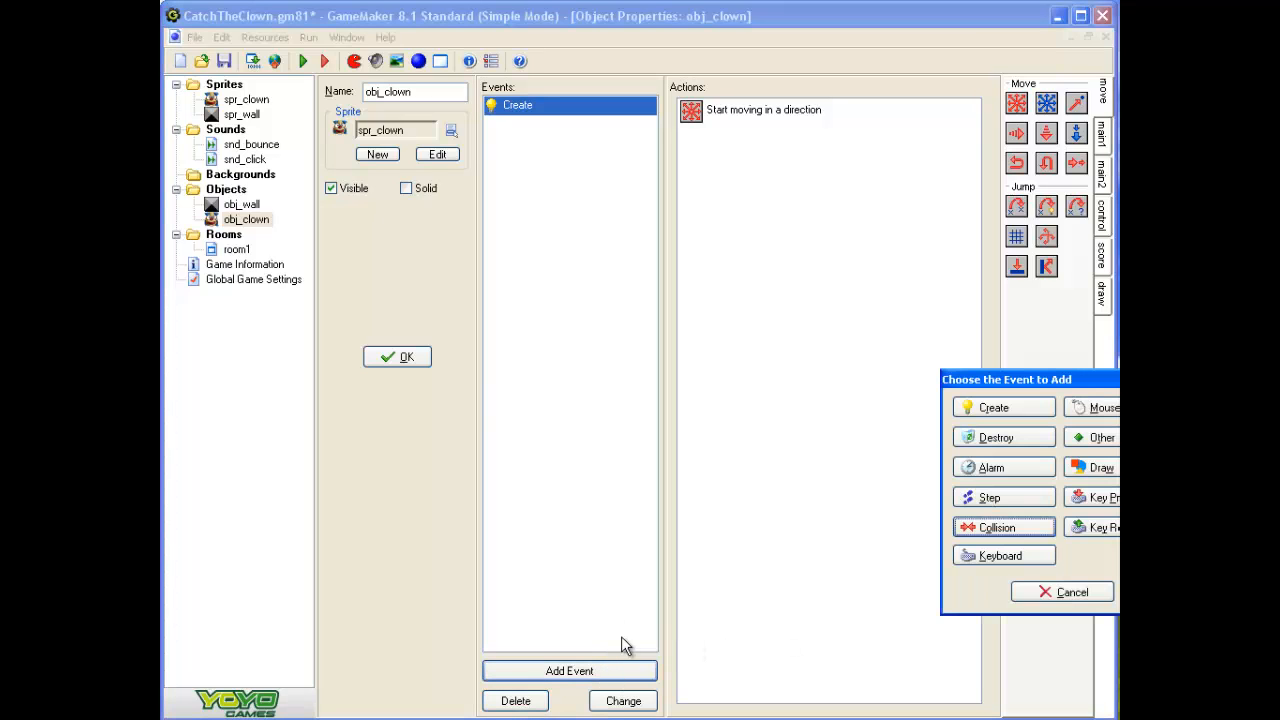
{"action": "left_click", "coordinate": [993, 532]}
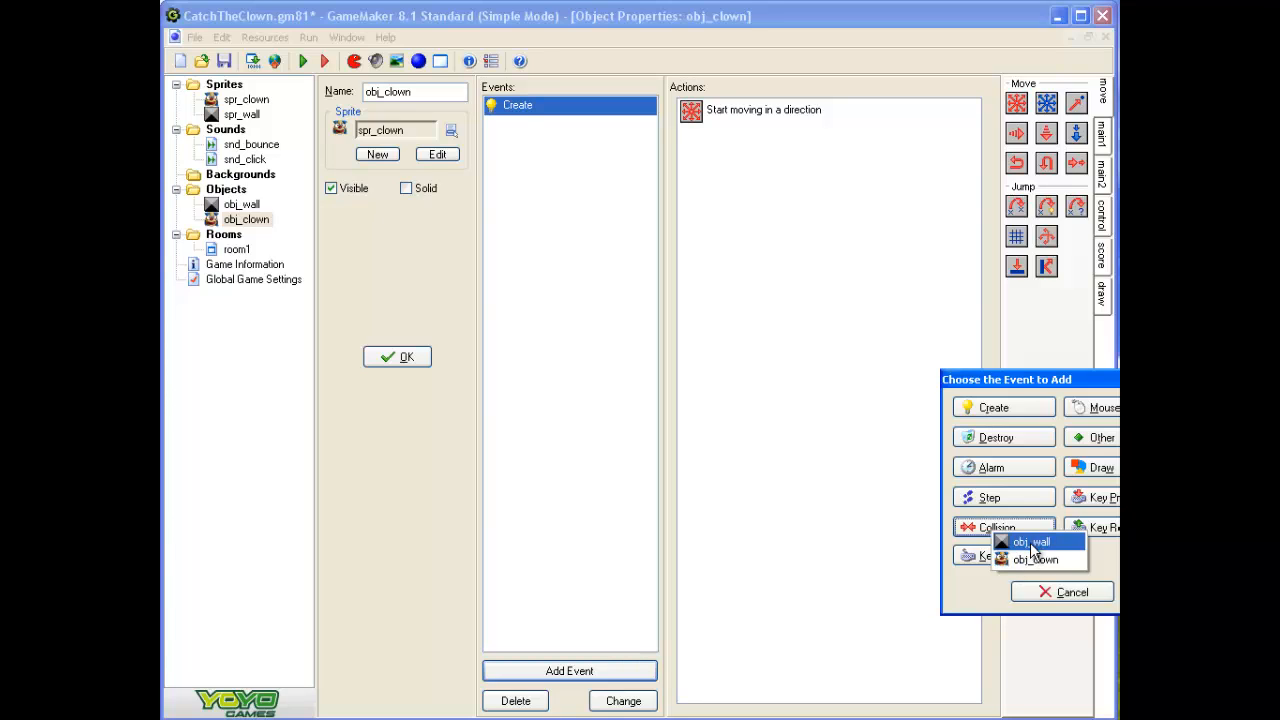
{"action": "left_click", "coordinate": [1030, 542]}
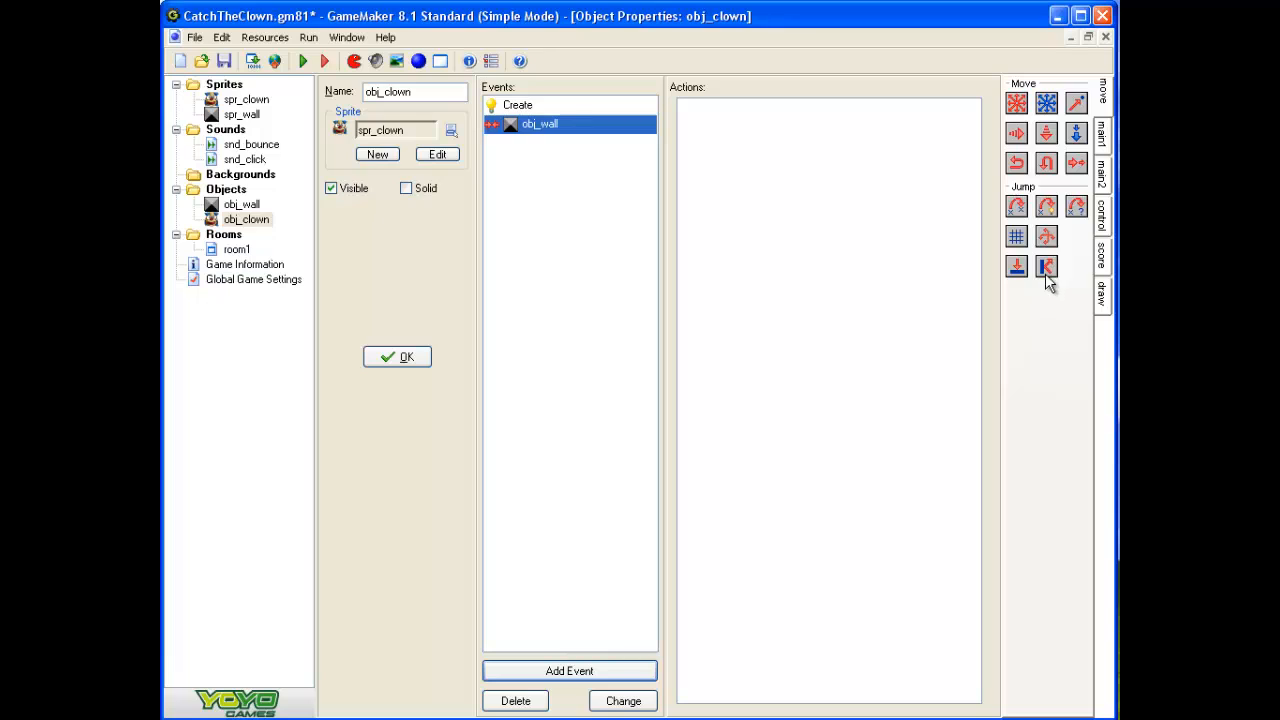
{"action": "left_click_drag", "start_coordinate": [1046, 268], "coordinate": [724, 135]}
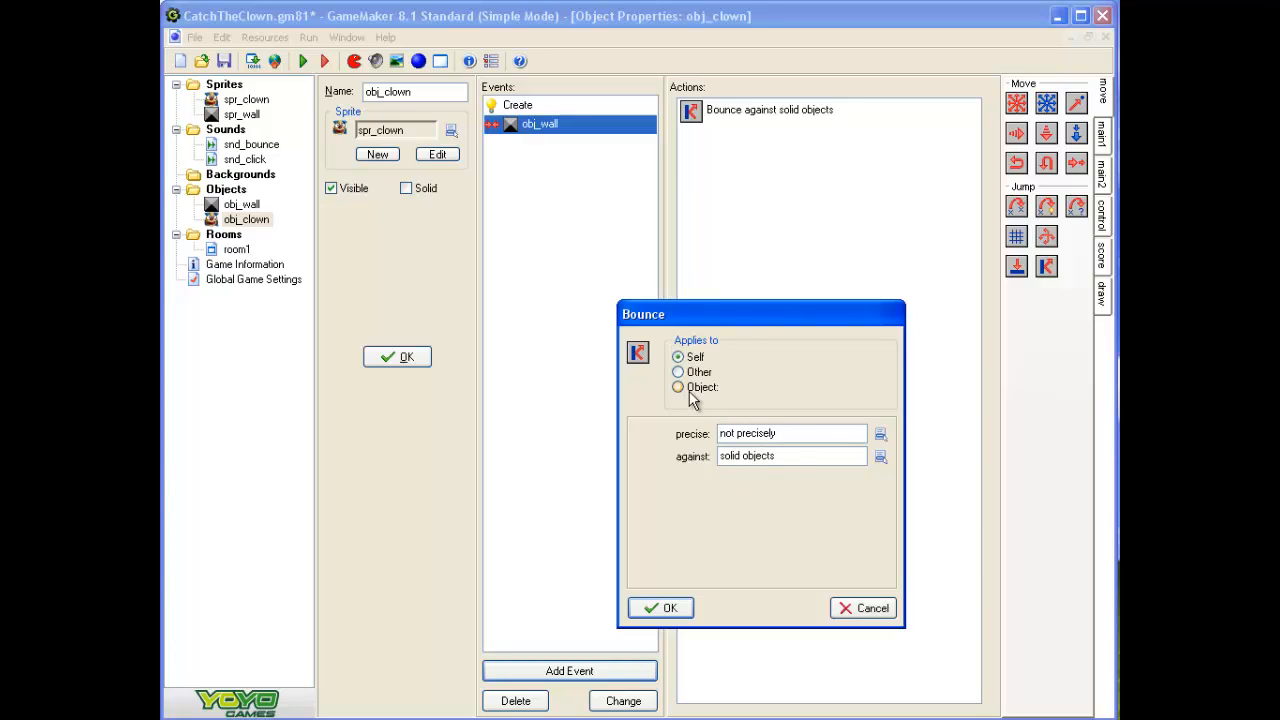
{"action": "left_click", "coordinate": [682, 609]}
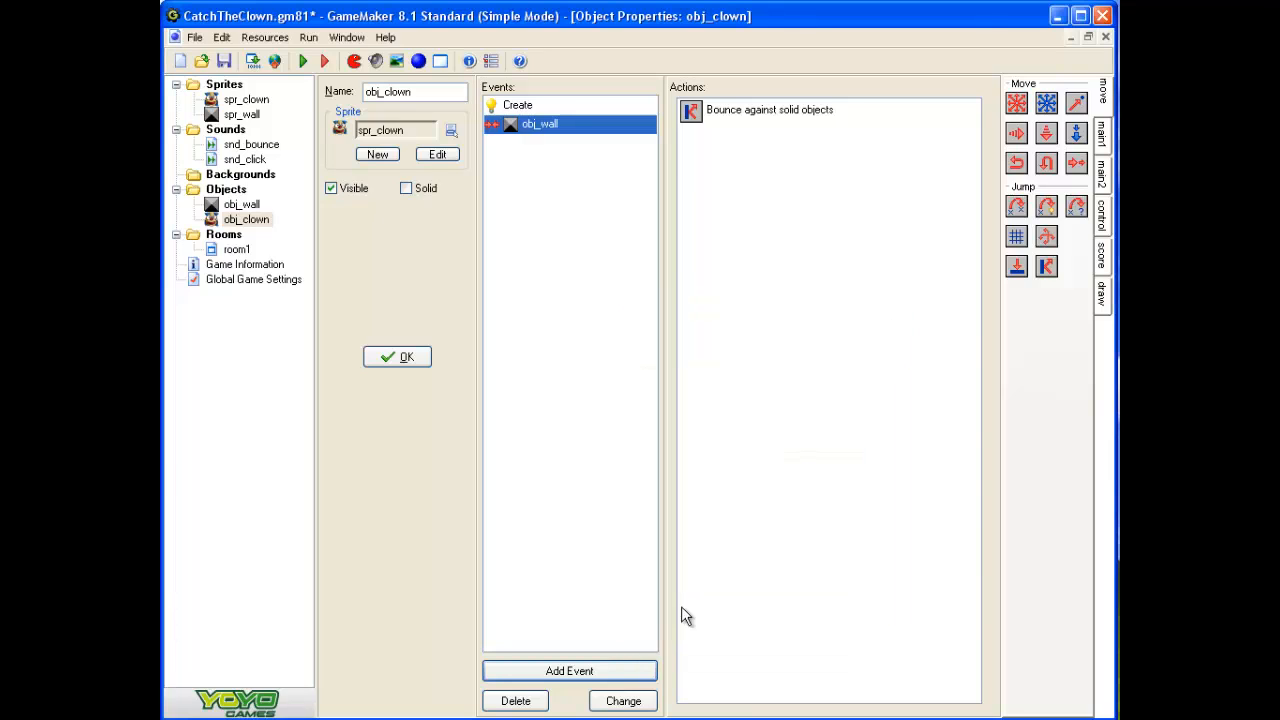
- Run the game twice to test the clown bouncing off the walls, closing the game window after each run
{"action": "left_click", "coordinate": [303, 61]}
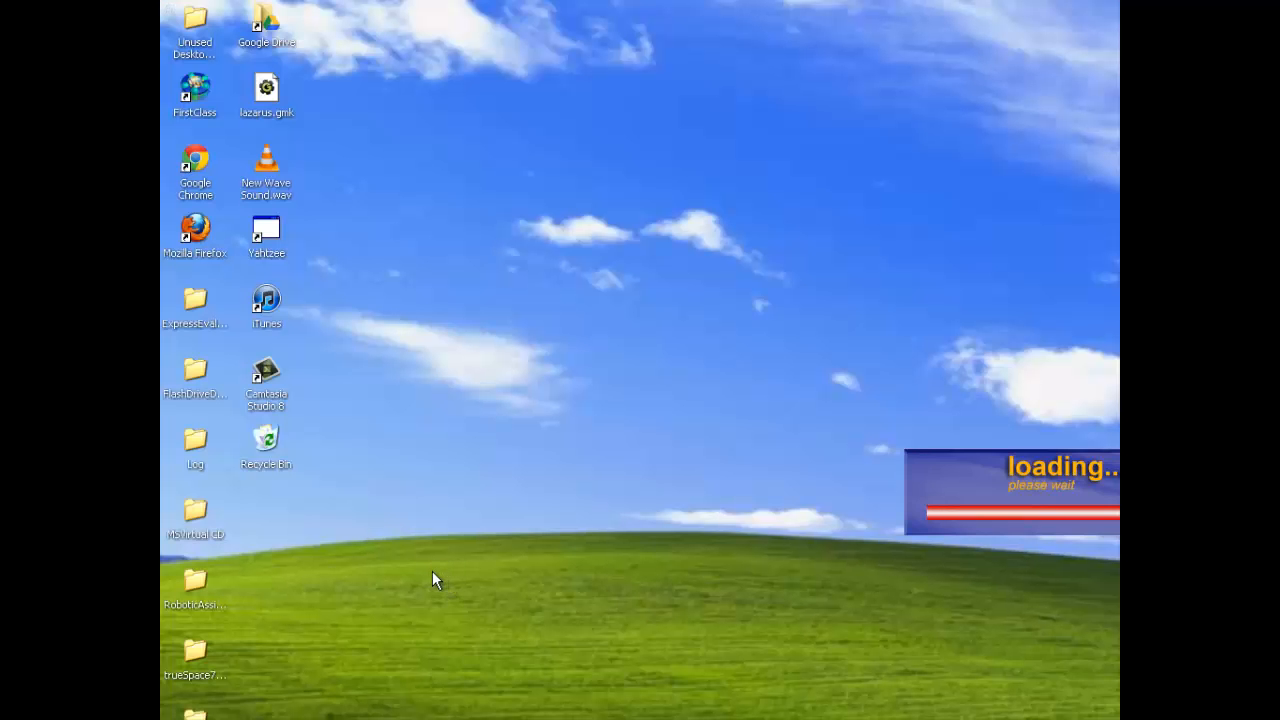
{"action": "left_click_drag", "start_coordinate": [897, 272], "coordinate": [622, 168]}
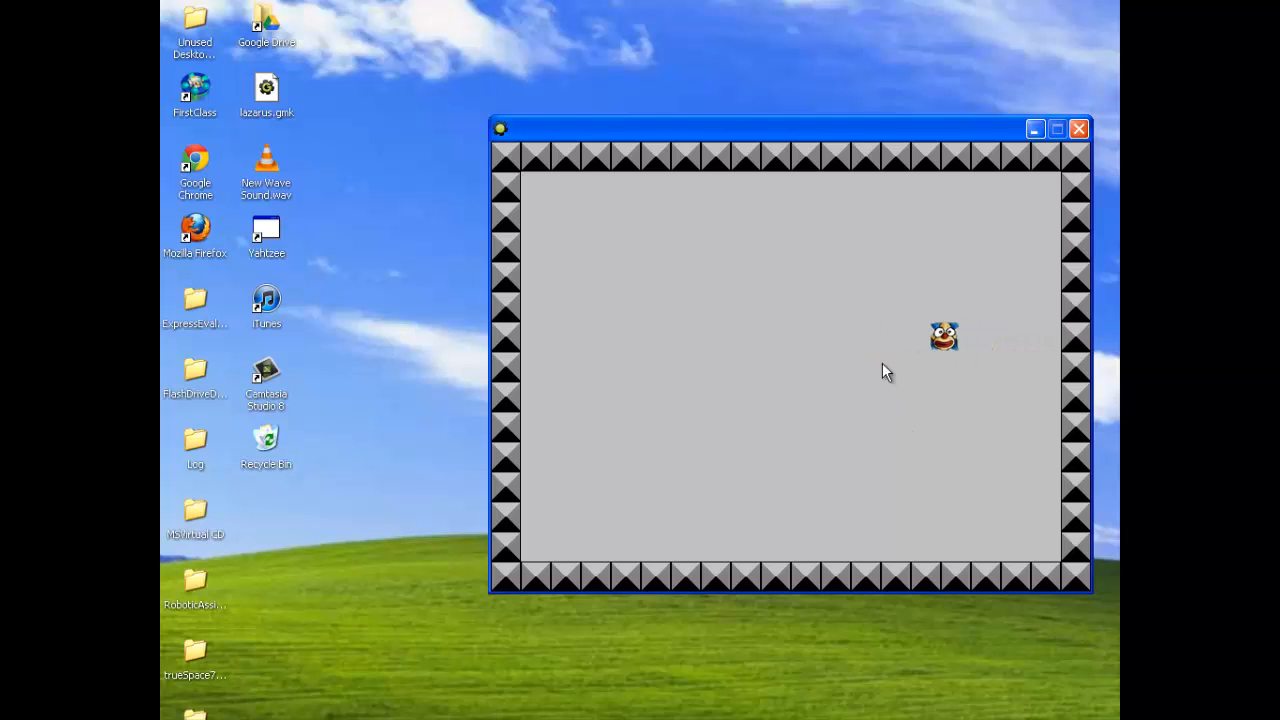
{"action": "left_click", "coordinate": [1079, 128]}
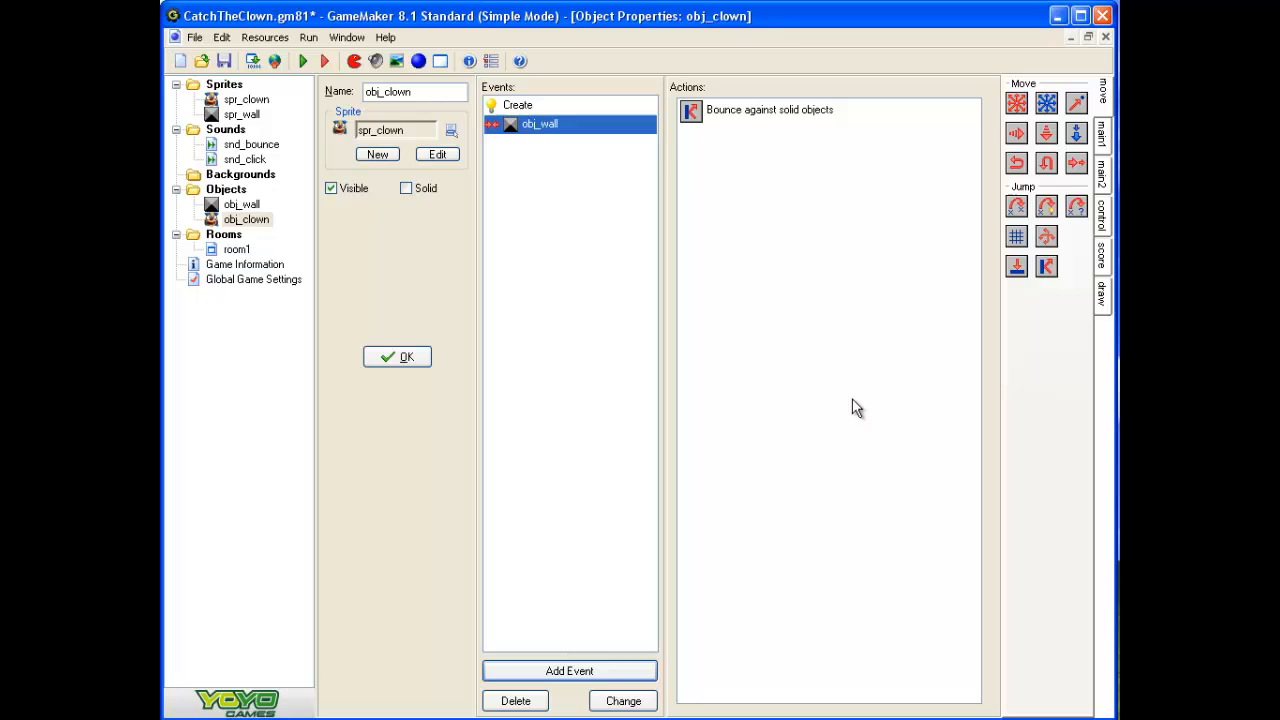
{"action": "left_click", "coordinate": [304, 61]}
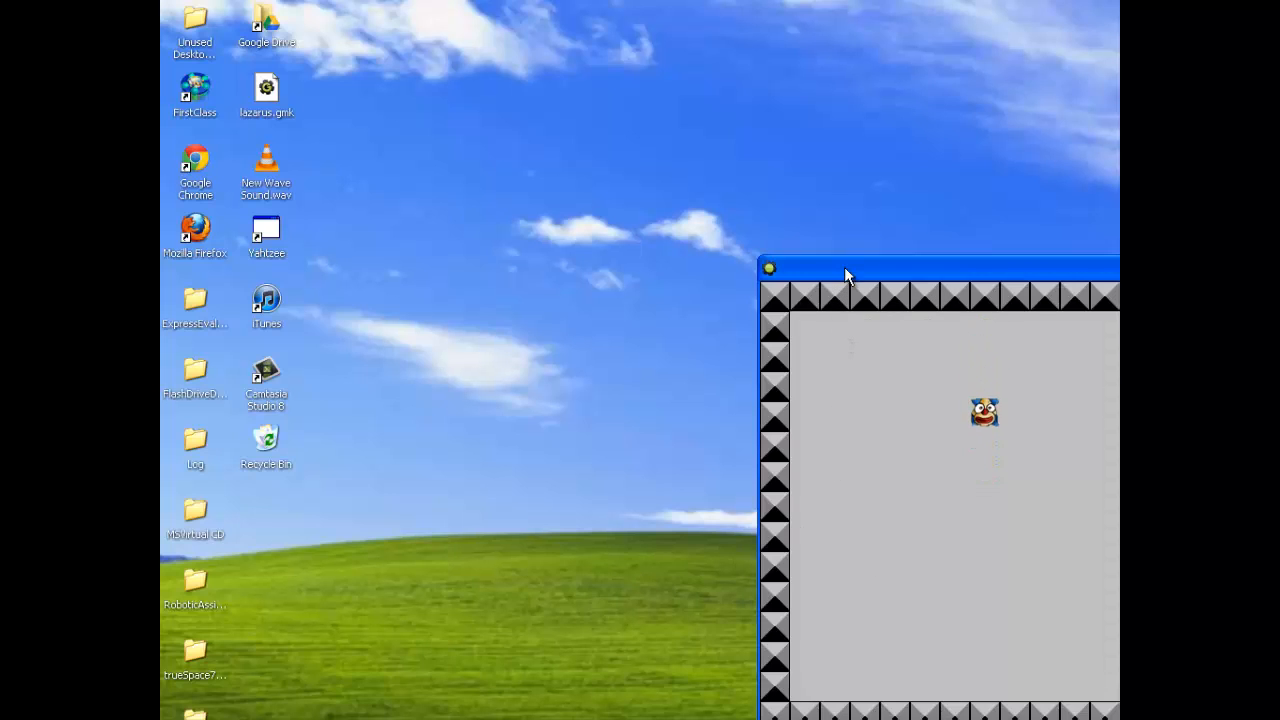
{"action": "left_click_drag", "start_coordinate": [846, 274], "coordinate": [532, 189]}
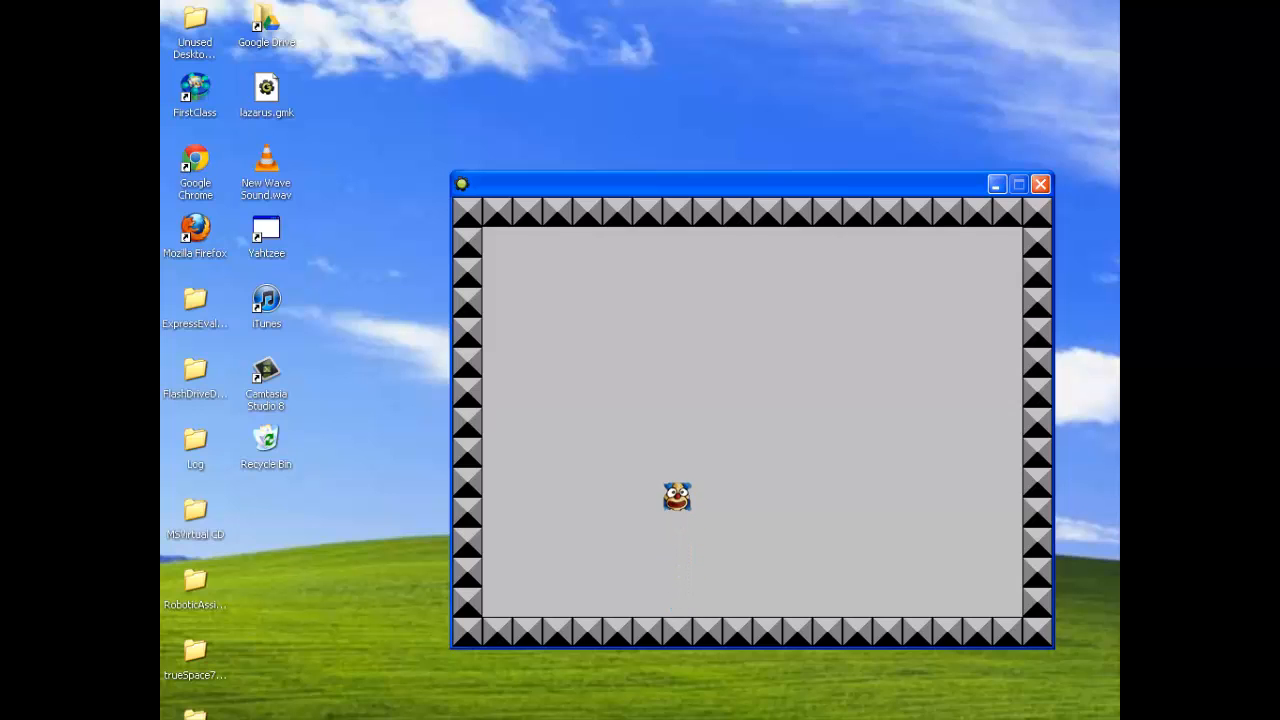
{"action": "key", "text": "Escape"}
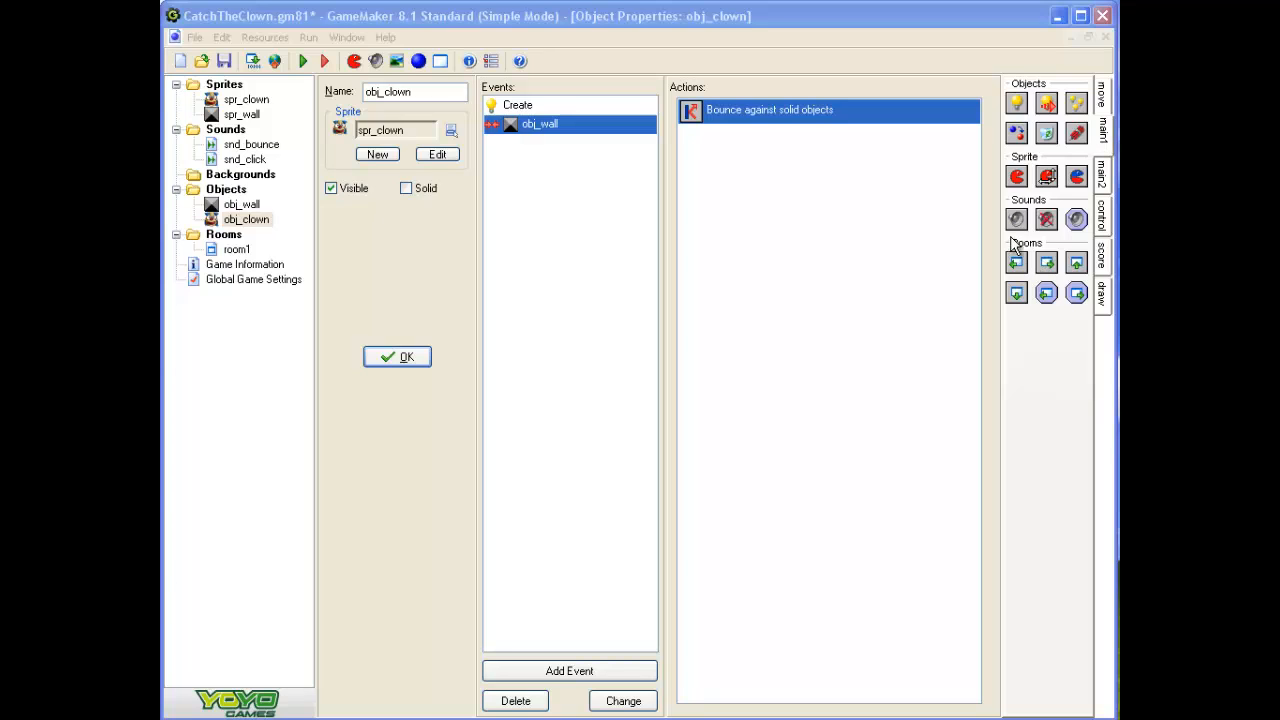
- Add a Play Sound action to the obj_wall collision event using snd_bounce with loop set to false
{"action": "left_click_drag", "start_coordinate": [1016, 215], "coordinate": [725, 215]}
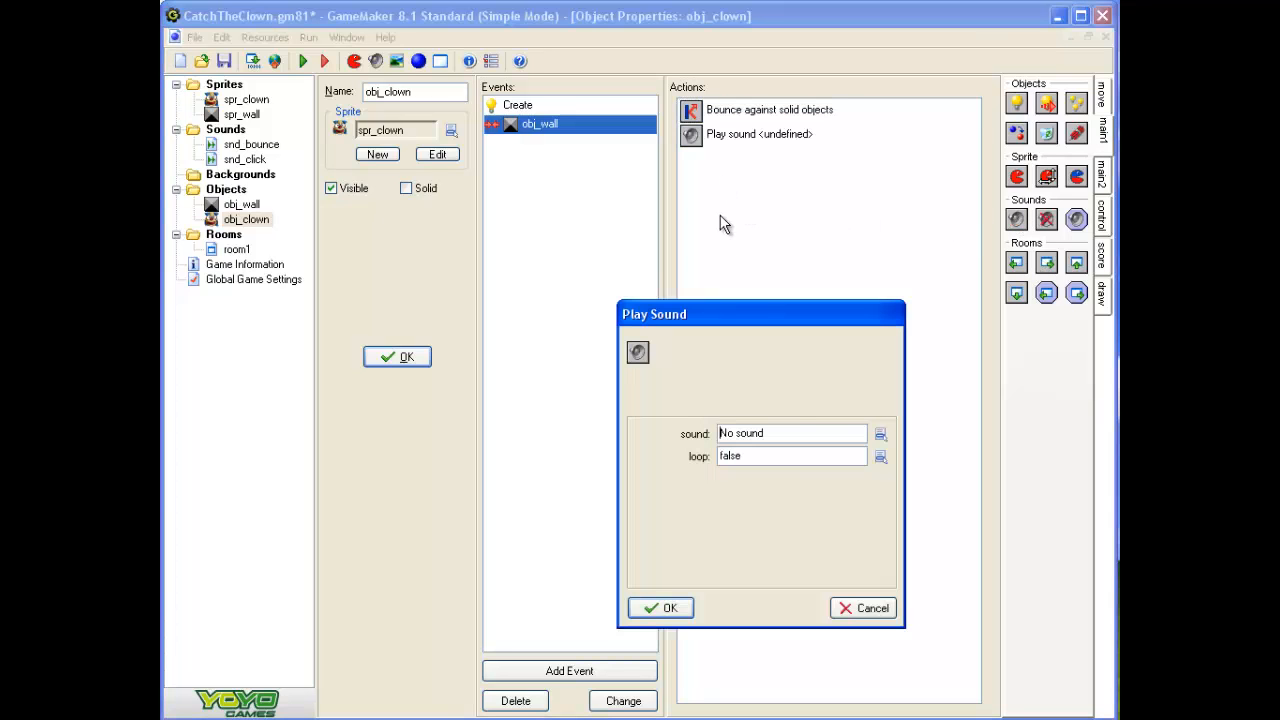
{"action": "left_click", "coordinate": [880, 434]}
{"action": "left_click", "coordinate": [920, 467]}
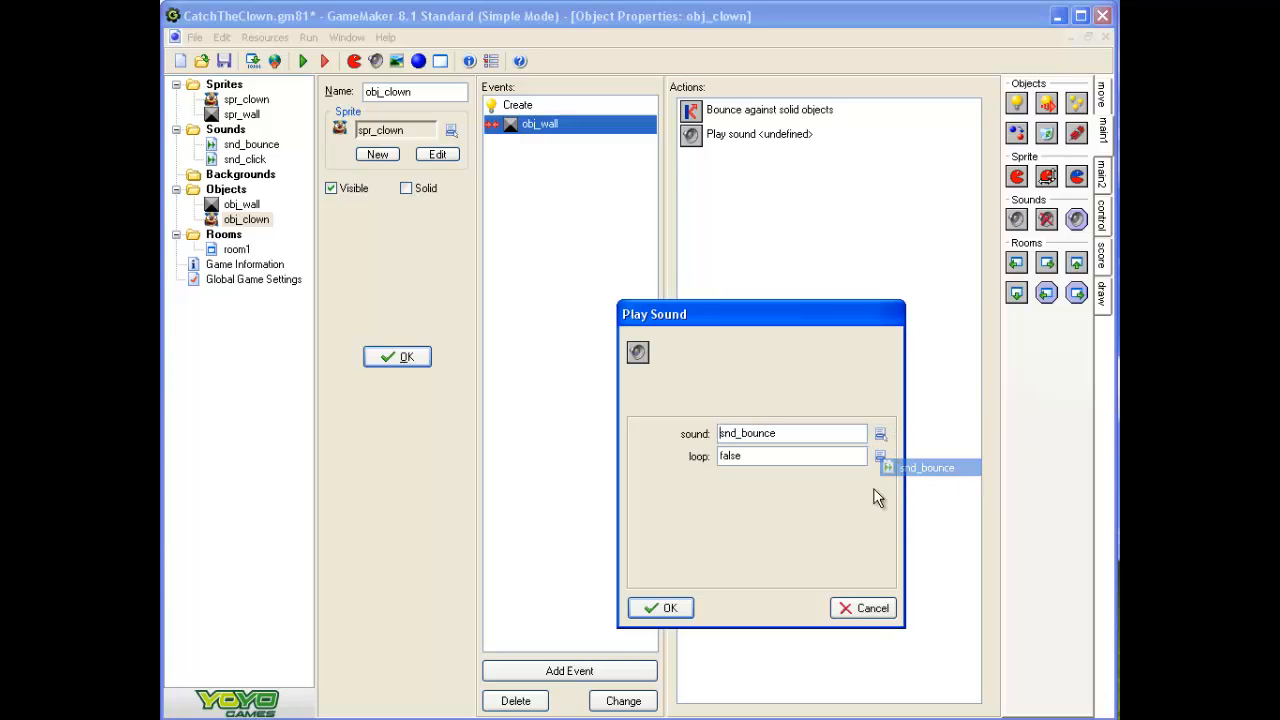
{"action": "left_click", "coordinate": [668, 609]}
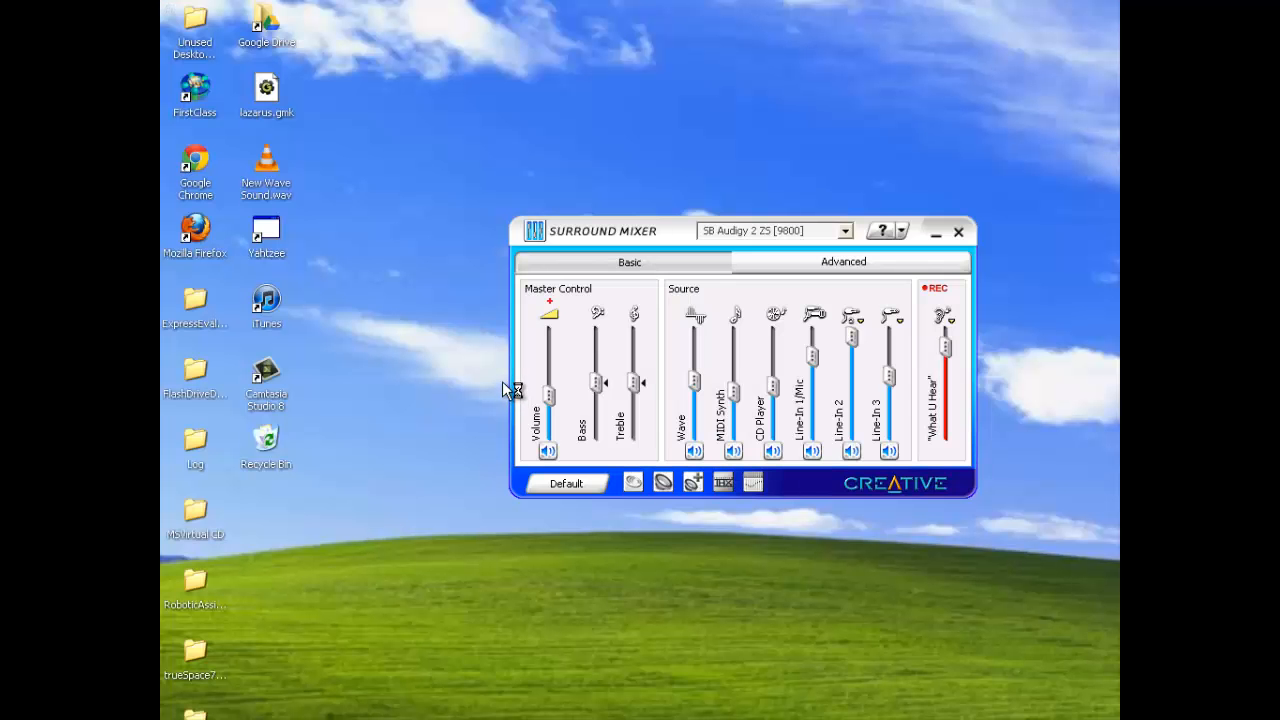
- Minimize the sound mixer and test the bounce sound in the running game, then close the game
{"action": "left_click", "coordinate": [935, 233]}
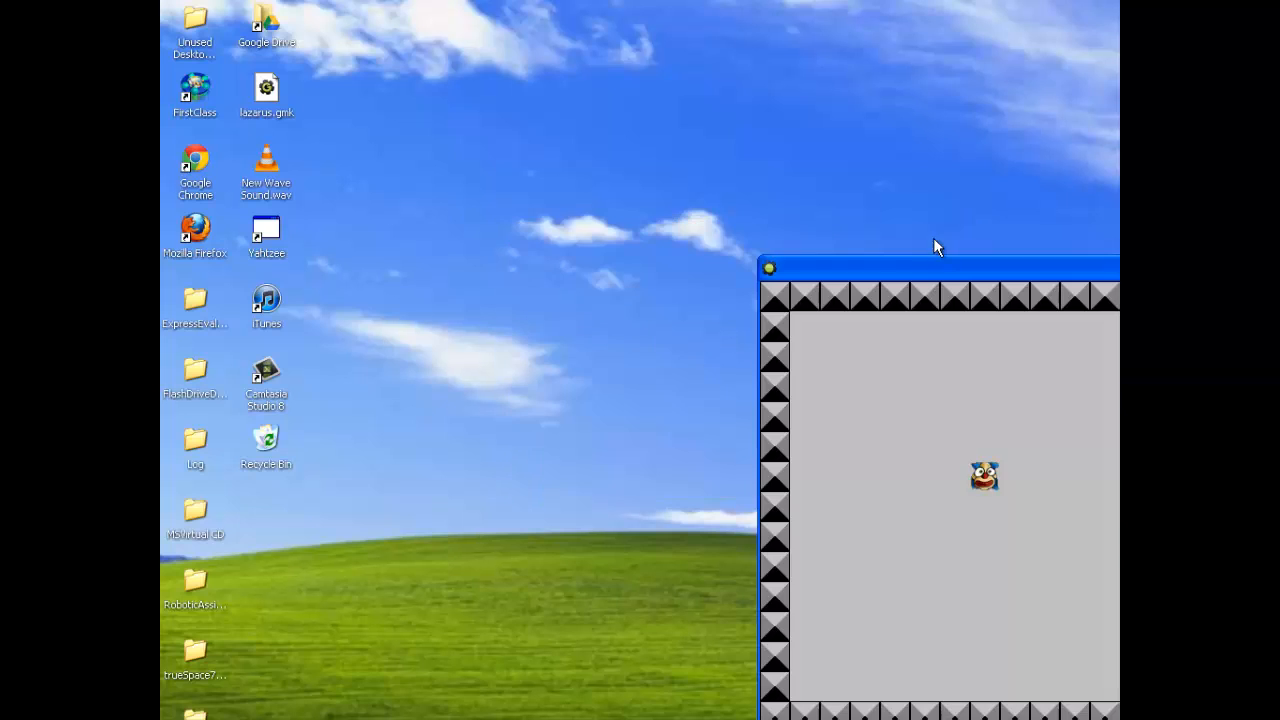
{"action": "left_click_drag", "start_coordinate": [842, 262], "coordinate": [463, 62]}
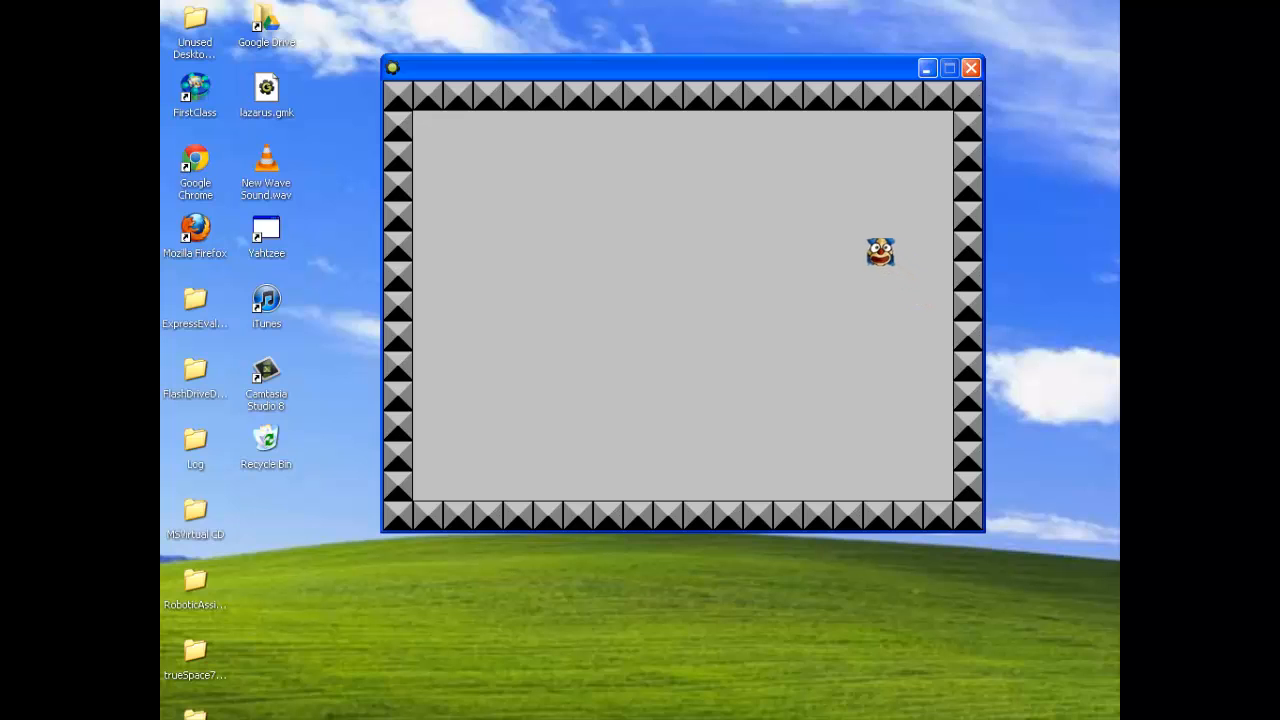
{"action": "key", "text": "Escape"}
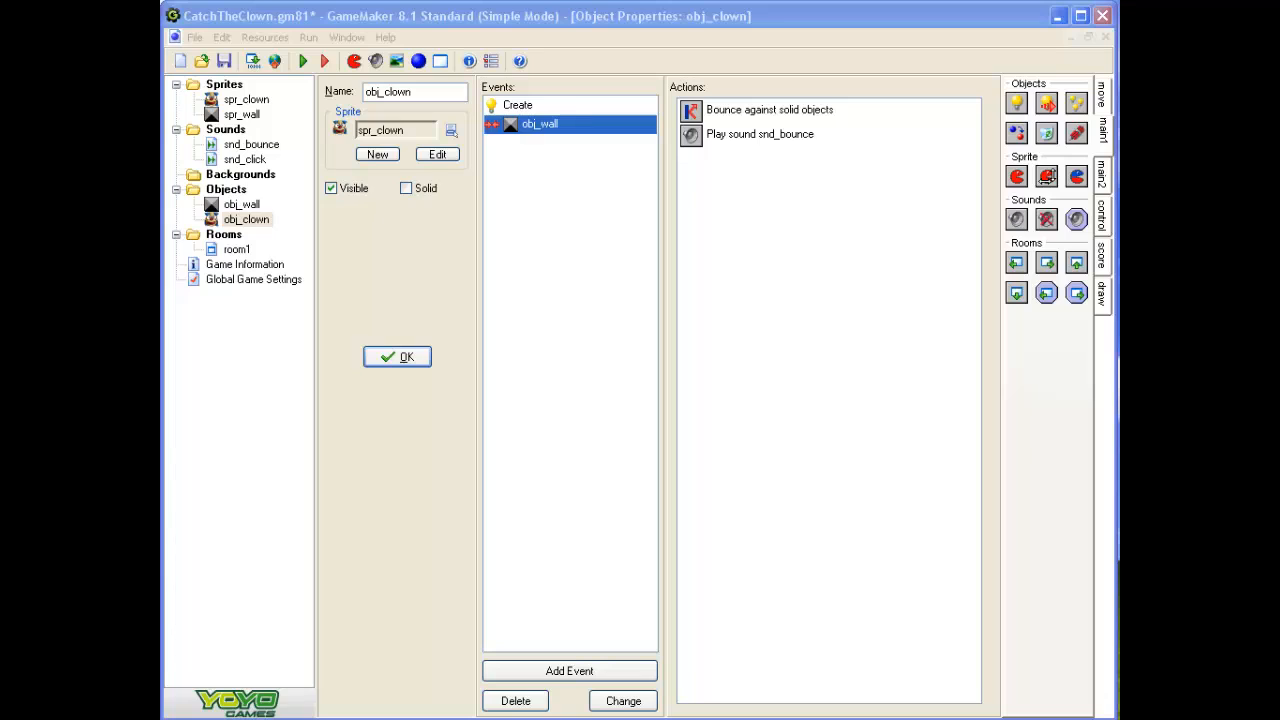
- Add a Left Pressed mouse event to obj_clown
{"action": "left_click", "coordinate": [569, 671]}
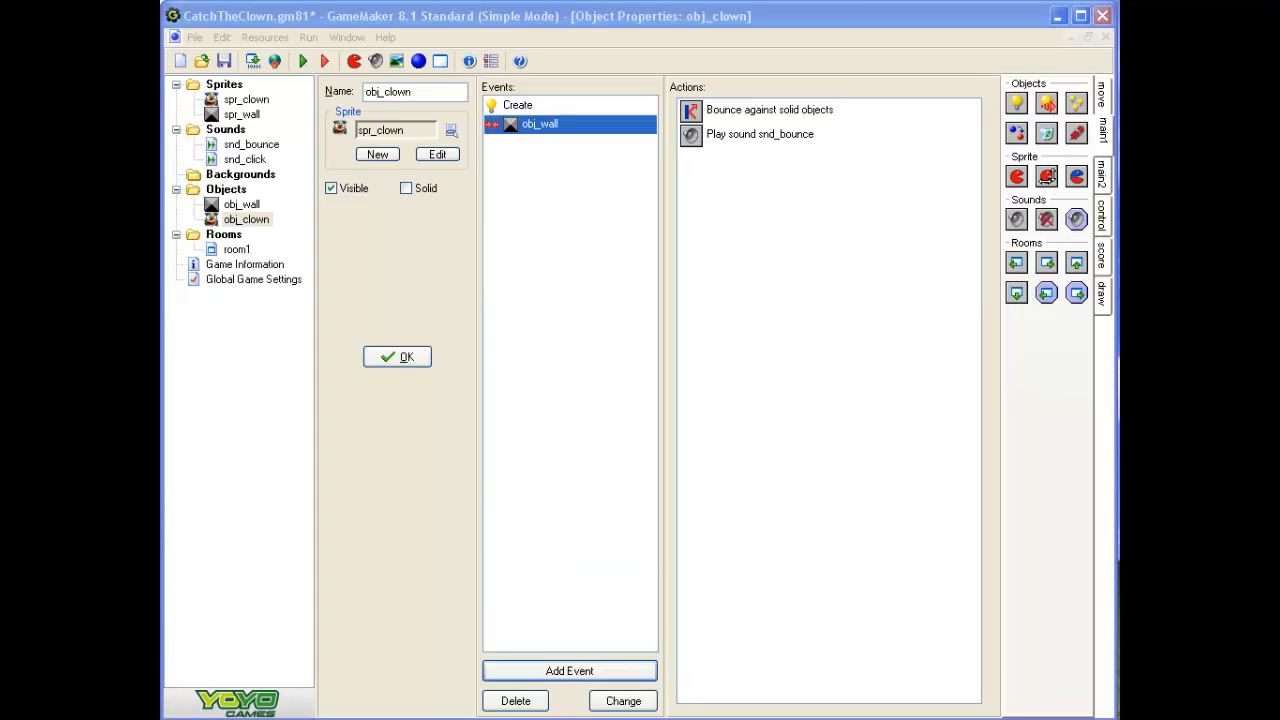
{"action": "left_click", "coordinate": [569, 673]}
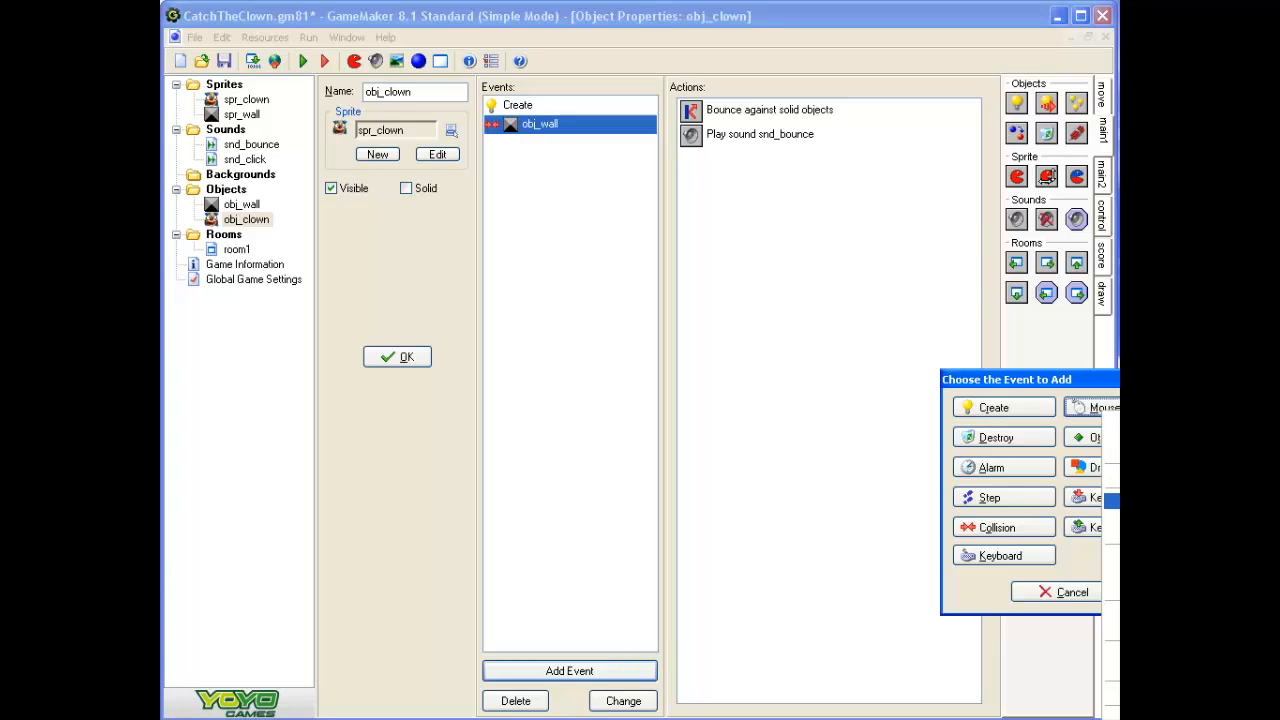
{"action": "left_click", "coordinate": [1112, 500]}
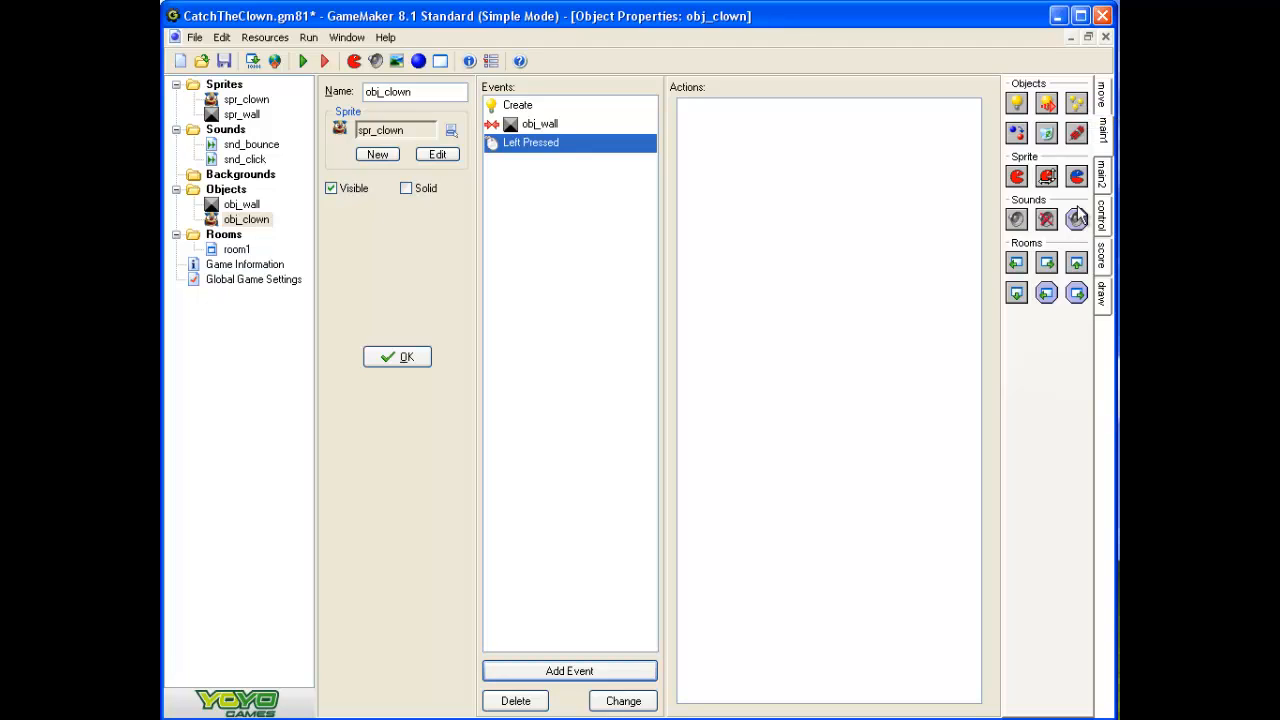
- Add a Set Score action to the Left Pressed event with a new score of 10, made relative
{"action": "left_click", "coordinate": [1102, 250]}
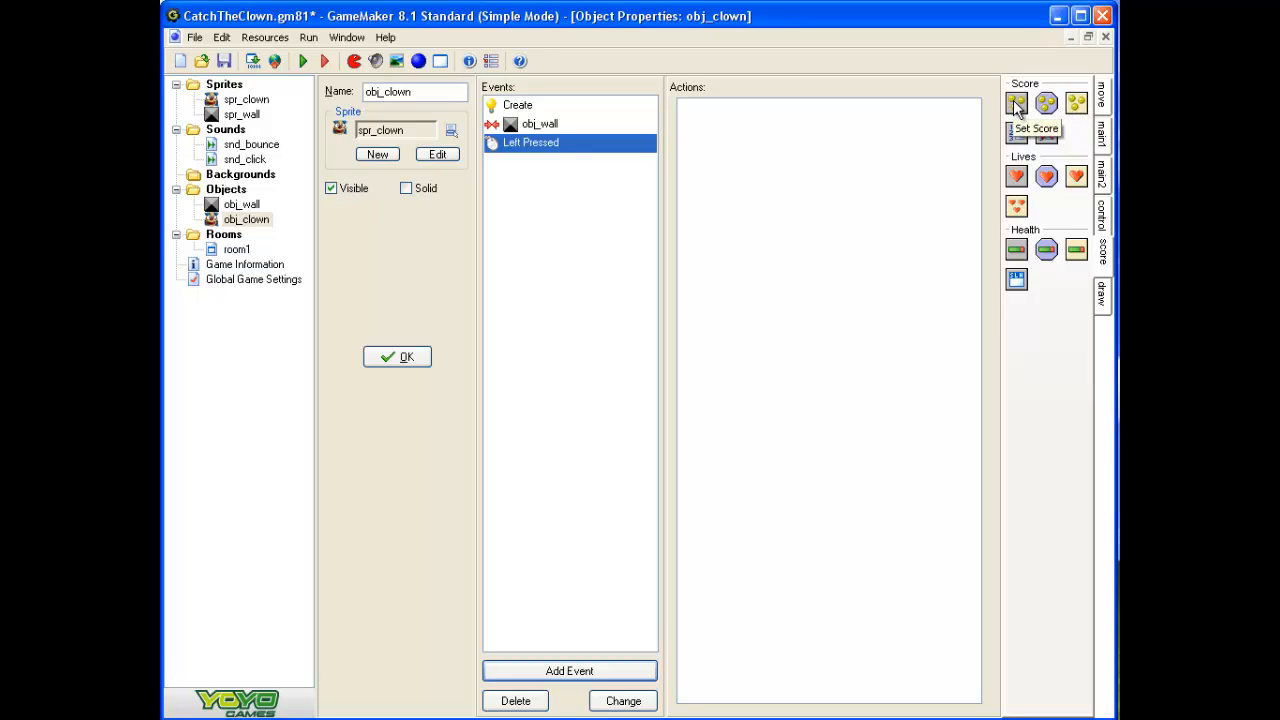
{"action": "left_click_drag", "start_coordinate": [1016, 108], "coordinate": [697, 132]}
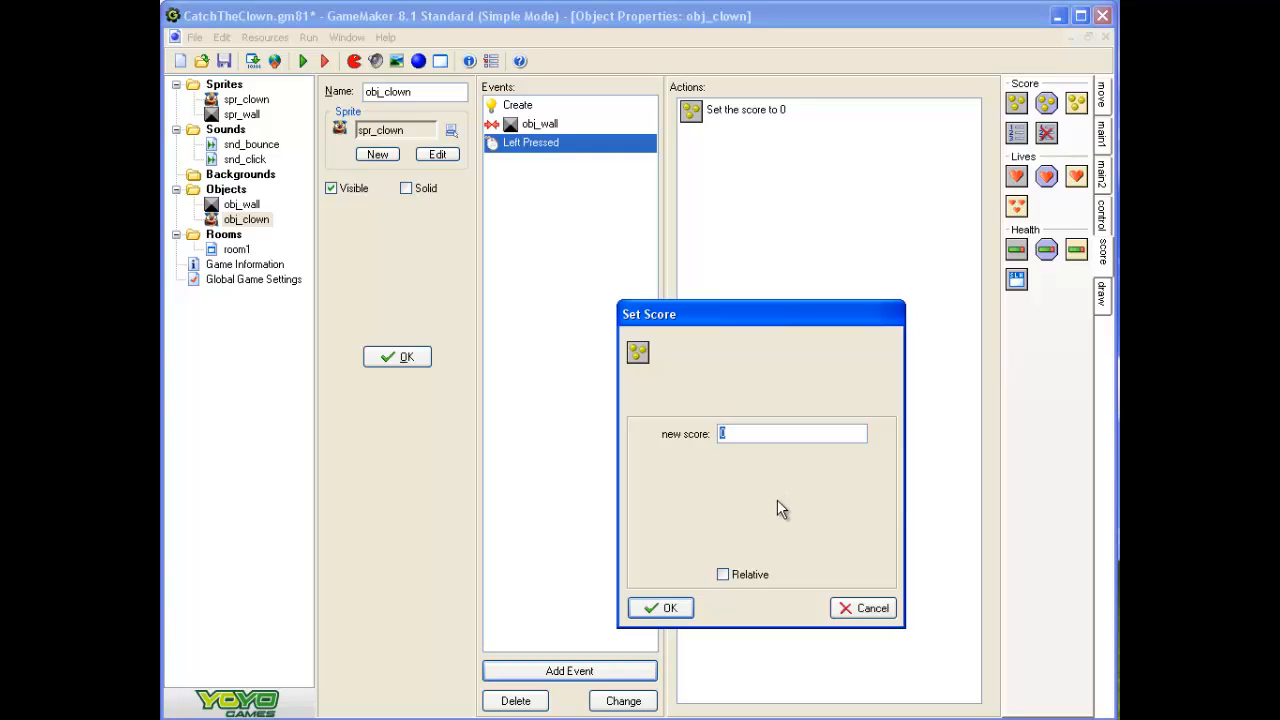
{"action": "type", "text": "10"}
{"action": "left_click", "coordinate": [726, 576]}
{"action": "left_click", "coordinate": [668, 608]}
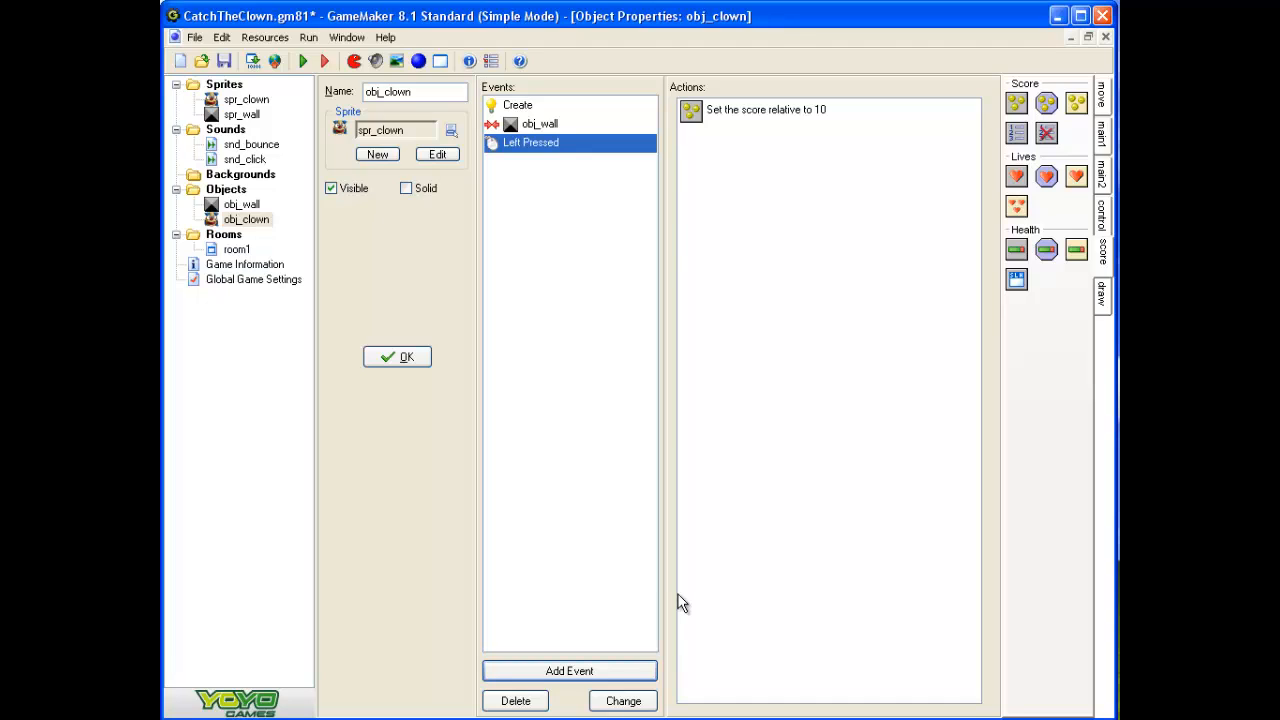
- Add a Play Sound action using snd_click to the clown's Left Pressed event
{"action": "left_click", "coordinate": [1102, 132]}
{"action": "left_click_drag", "start_coordinate": [1015, 219], "coordinate": [733, 175]}
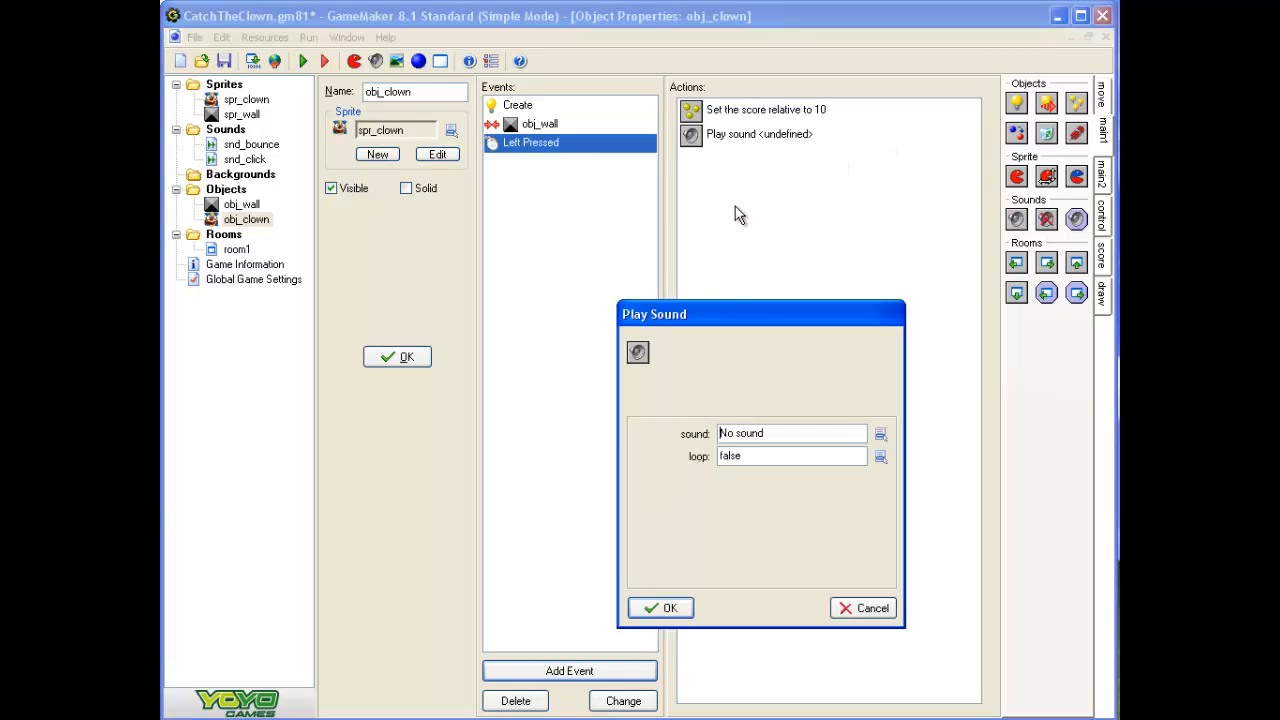
{"action": "left_click", "coordinate": [880, 434]}
{"action": "left_click", "coordinate": [911, 483]}
{"action": "left_click", "coordinate": [670, 610]}
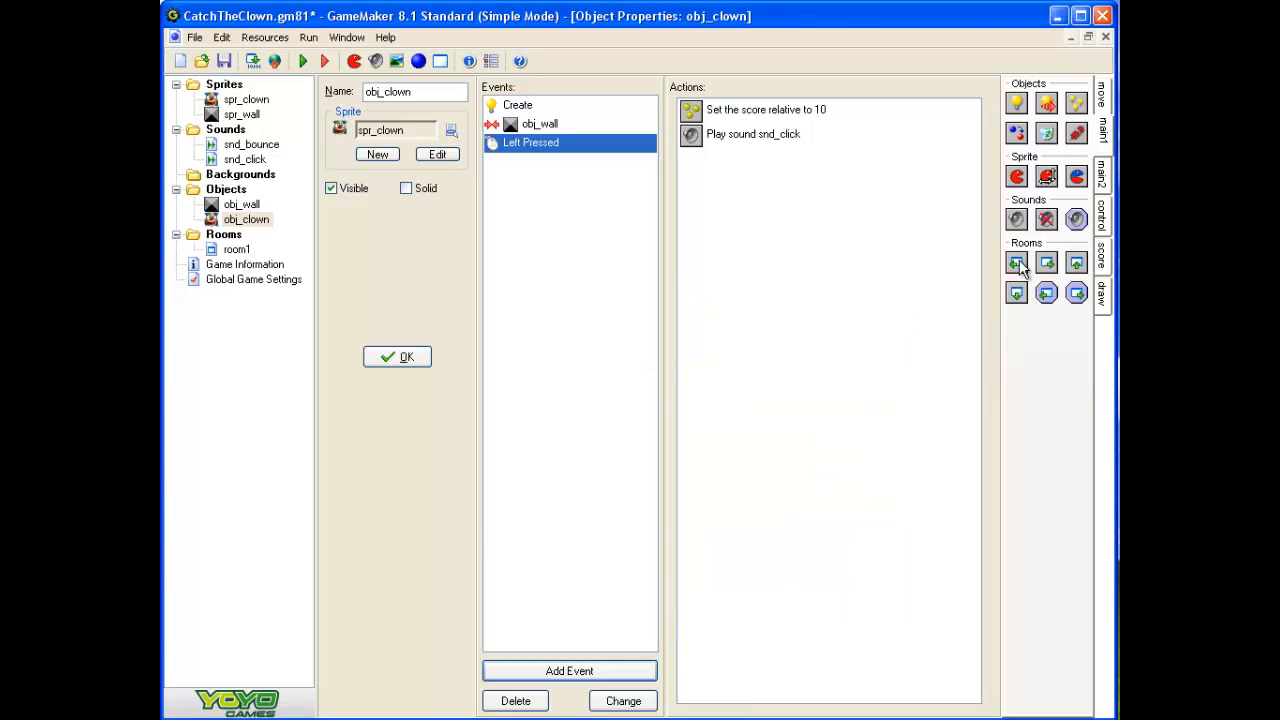
- Add a Jump to Random action applied to Self in the Left Pressed event, keeping both snap values at 0
{"action": "left_click", "coordinate": [1104, 94]}
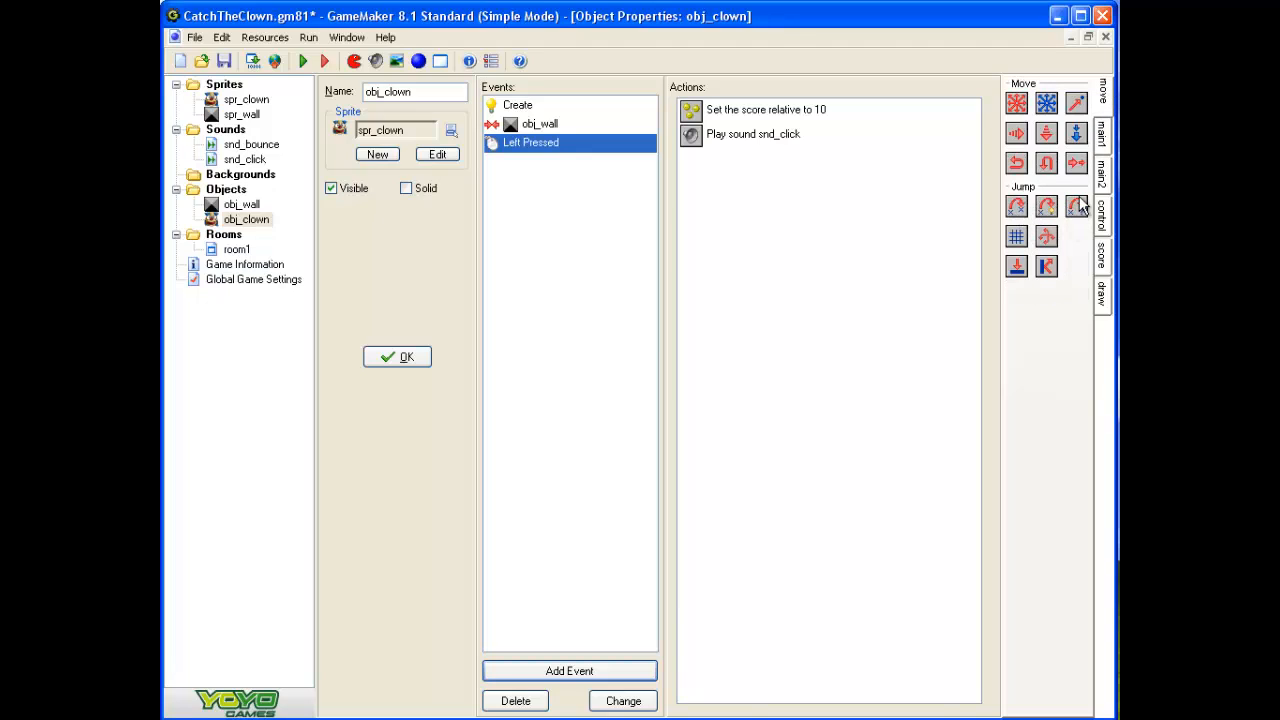
{"action": "left_click_drag", "start_coordinate": [1076, 213], "coordinate": [705, 172]}
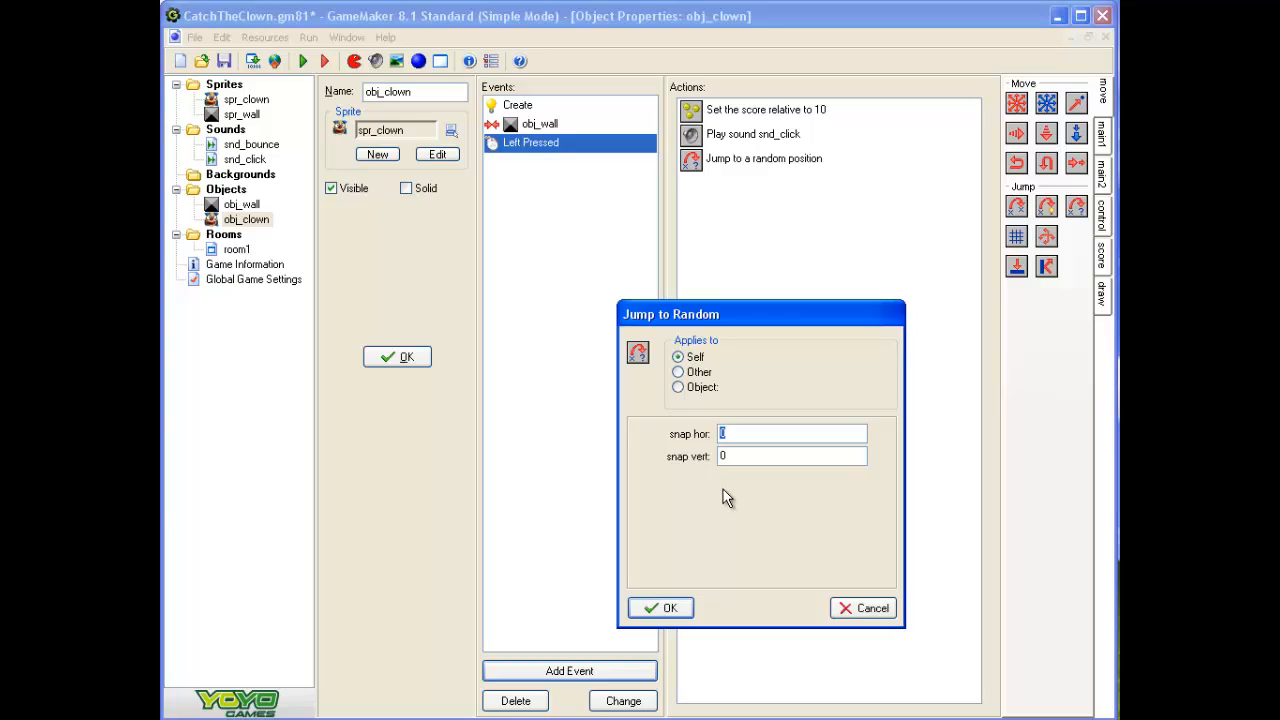
{"action": "left_click", "coordinate": [664, 607]}
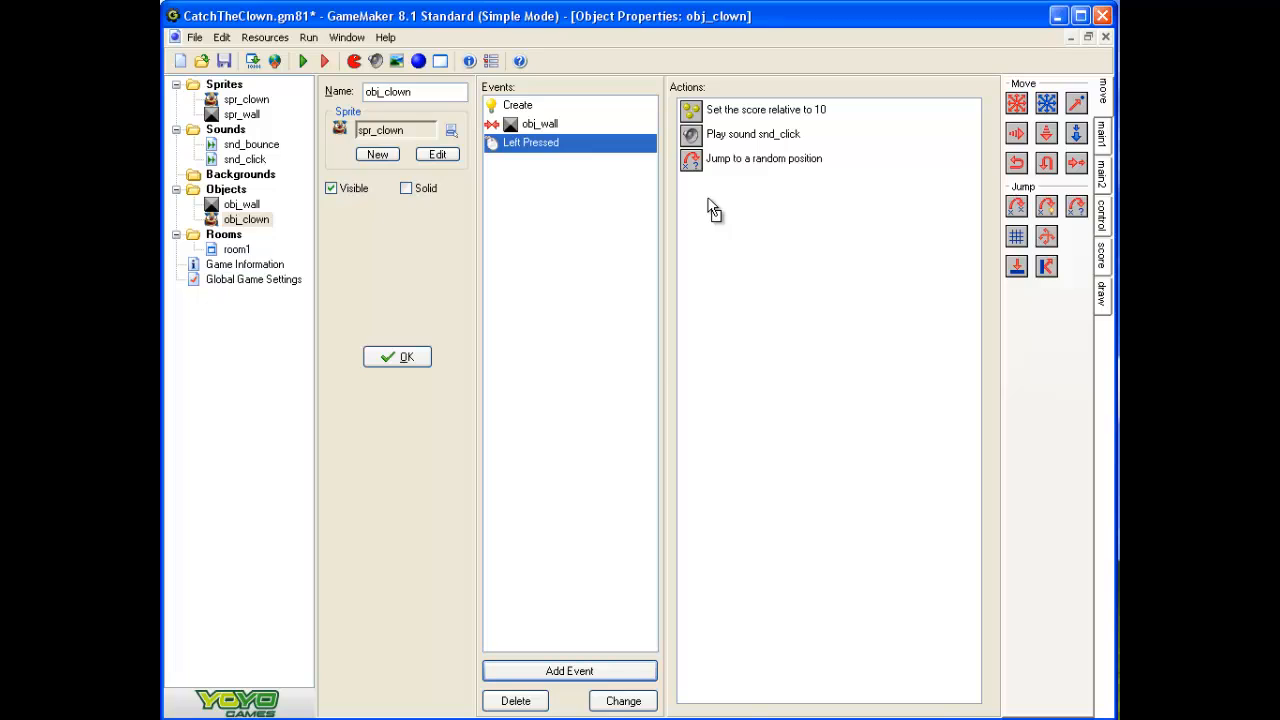
- Add a Move Fixed action to the Left Pressed event and enable all eight directions, leaving the centre off
{"action": "left_click_drag", "start_coordinate": [713, 210], "coordinate": [715, 212]}
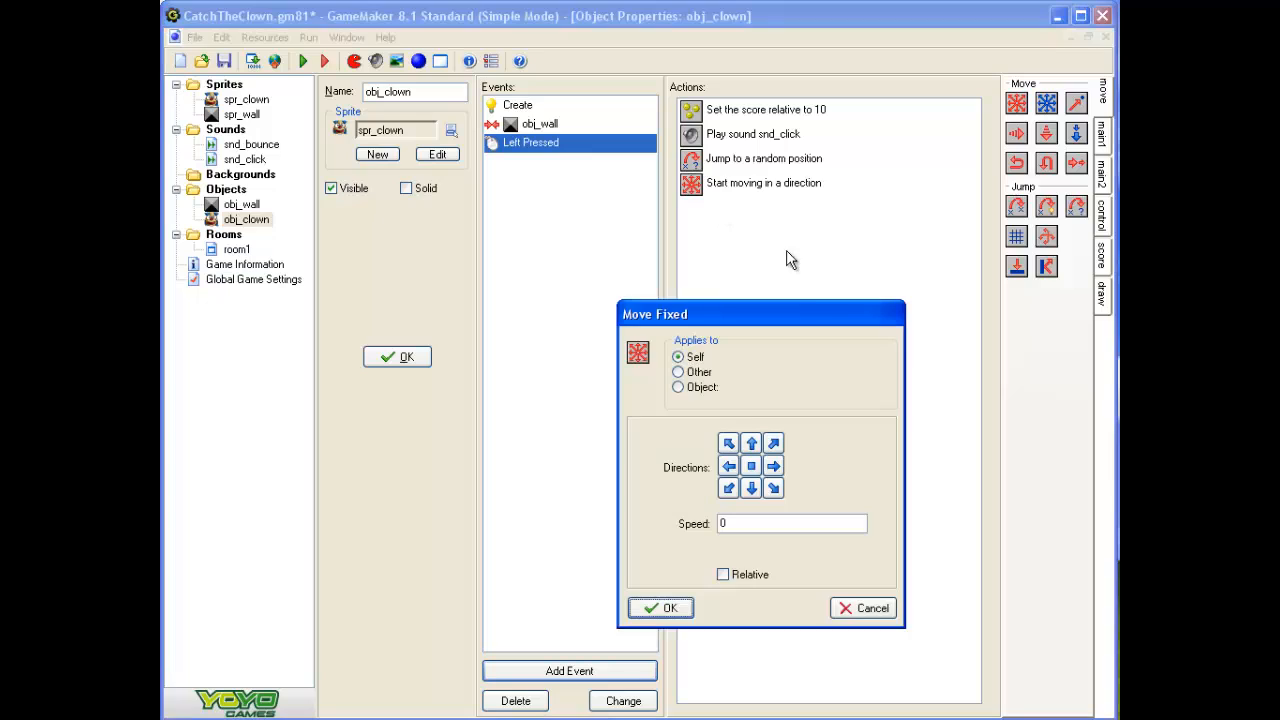
{"action": "left_click", "coordinate": [728, 443]}
{"action": "left_click", "coordinate": [751, 443]}
{"action": "left_click", "coordinate": [773, 443]}
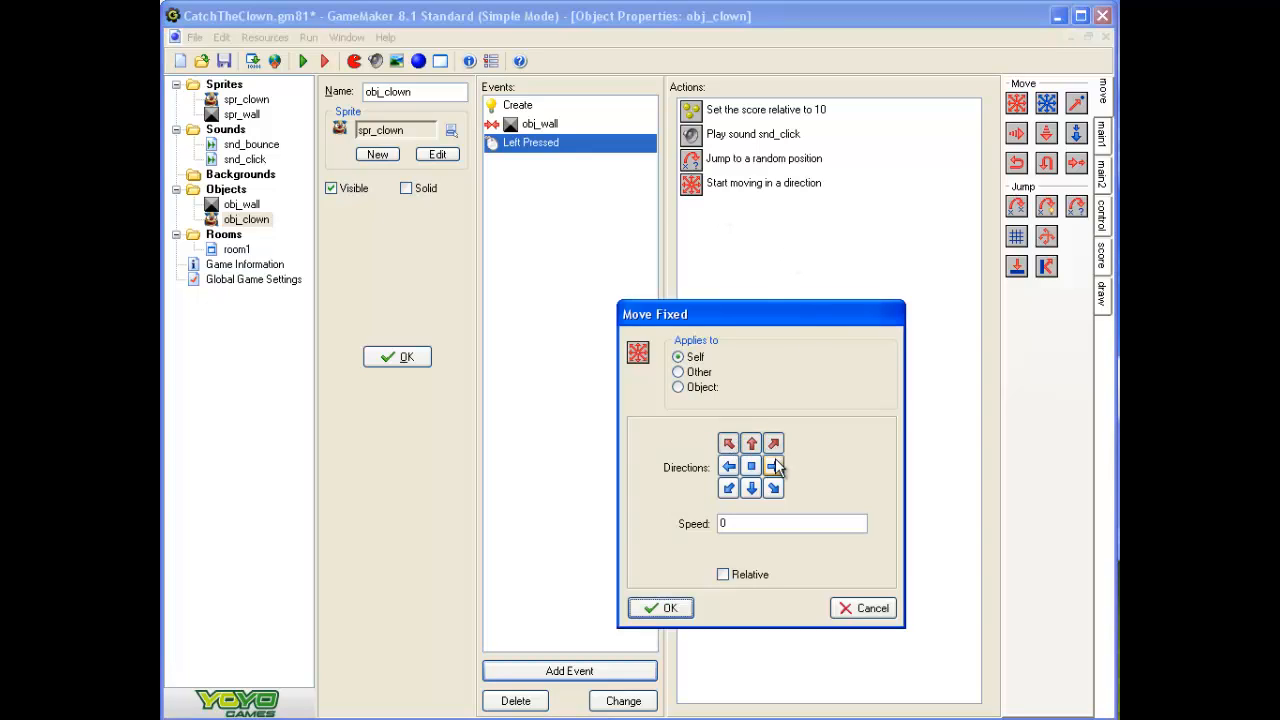
{"action": "left_click", "coordinate": [773, 465]}
{"action": "left_click", "coordinate": [773, 488]}
{"action": "left_click", "coordinate": [751, 488]}
{"action": "left_click", "coordinate": [728, 488]}
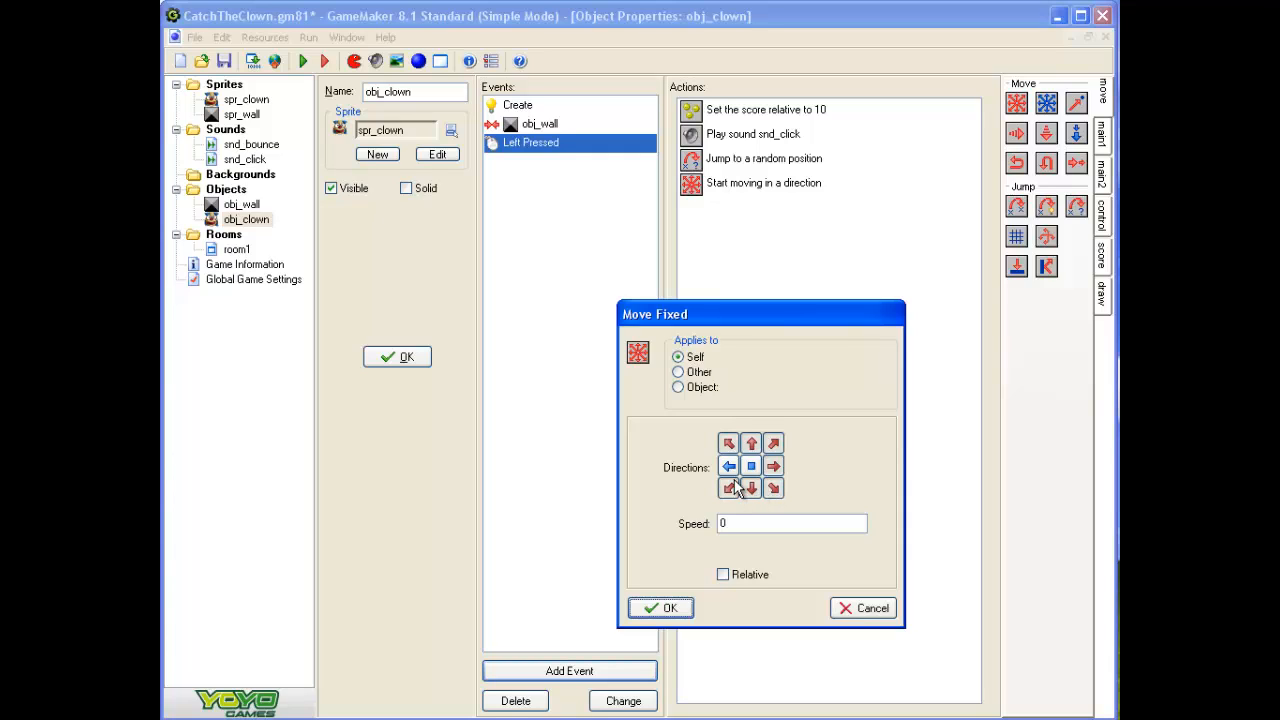
{"action": "left_click", "coordinate": [728, 465]}
- Set the Move Fixed speed to 0.5, make it relative, and accept the action
{"action": "left_click_drag", "start_coordinate": [746, 522], "coordinate": [672, 533]}
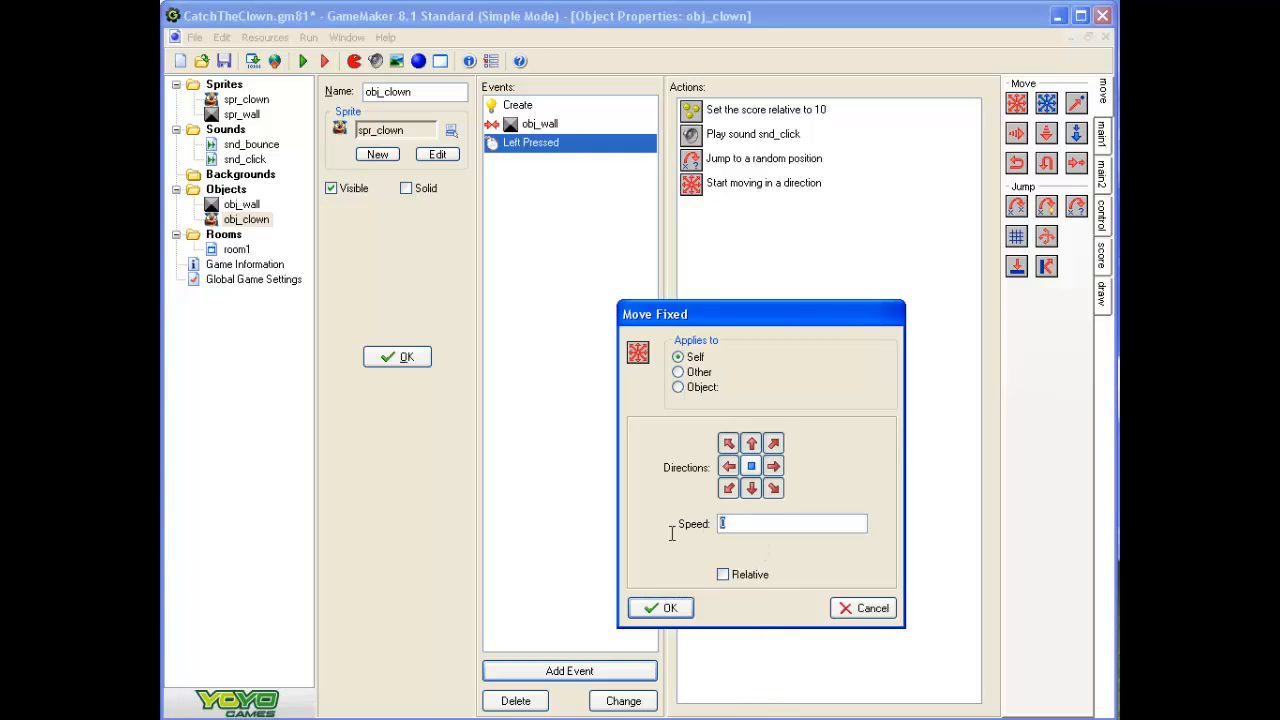
{"action": "type", "text": "0.5"}
{"action": "left_click", "coordinate": [723, 575]}
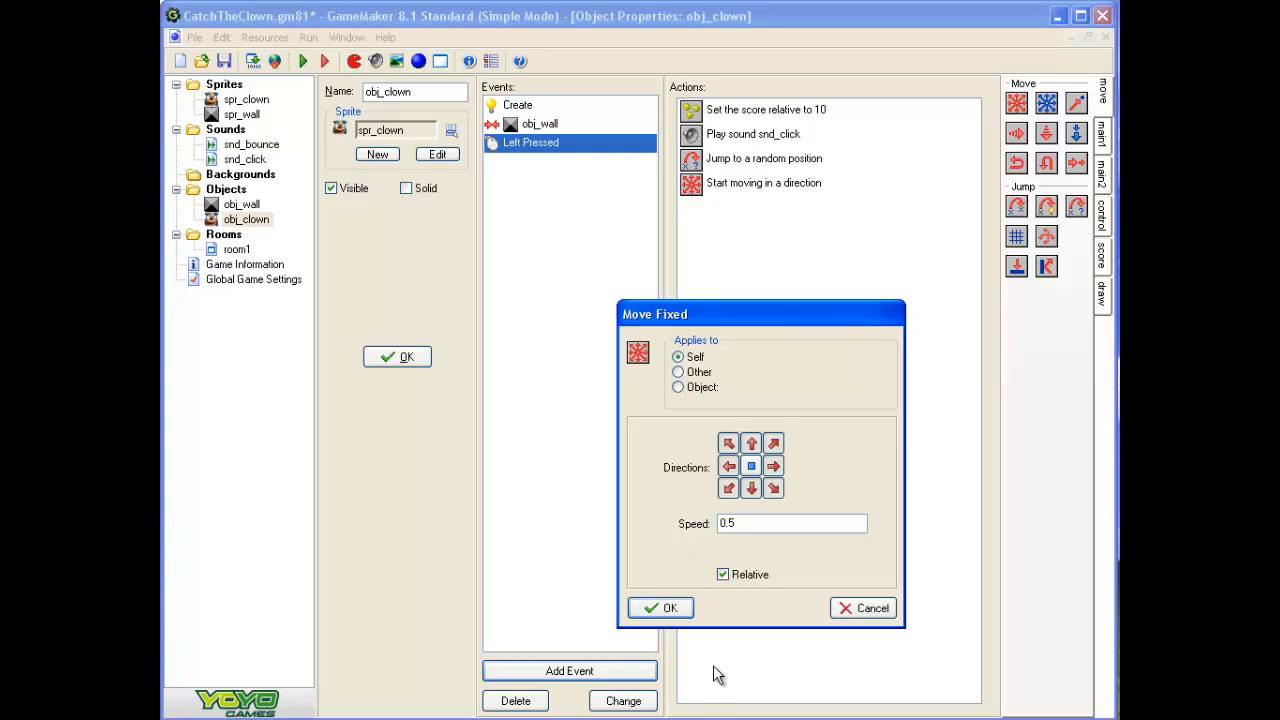
{"action": "left_click", "coordinate": [687, 614]}
{"action": "left_click", "coordinate": [687, 613]}
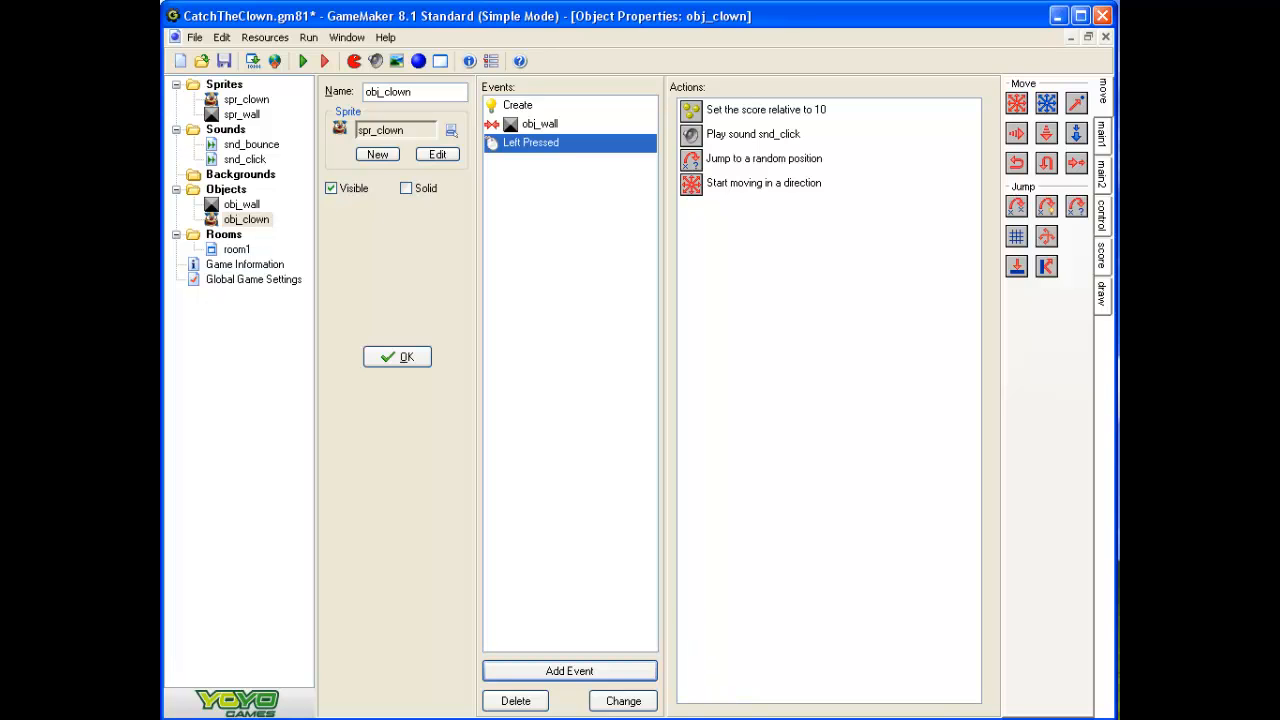
- Run the game, test catching the clown several times, and close the game
{"action": "left_click", "coordinate": [303, 61]}
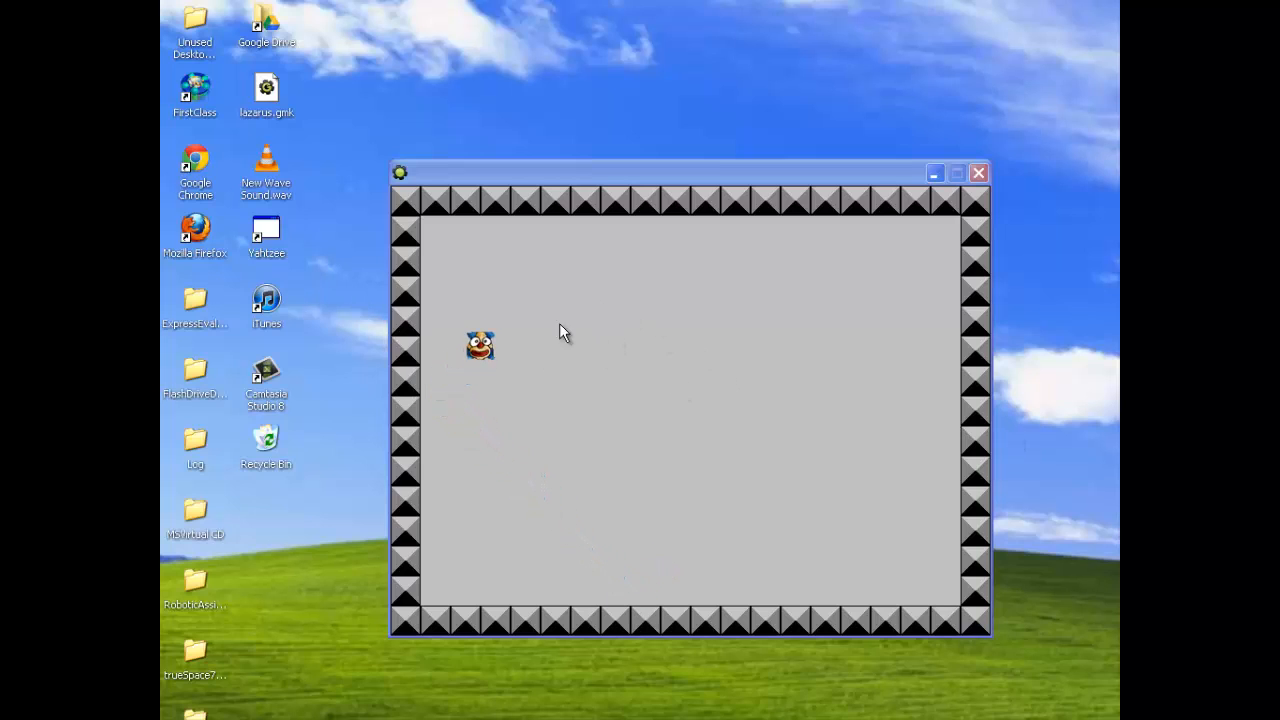
{"action": "left_click", "coordinate": [527, 304]}
{"action": "left_click", "coordinate": [734, 398]}
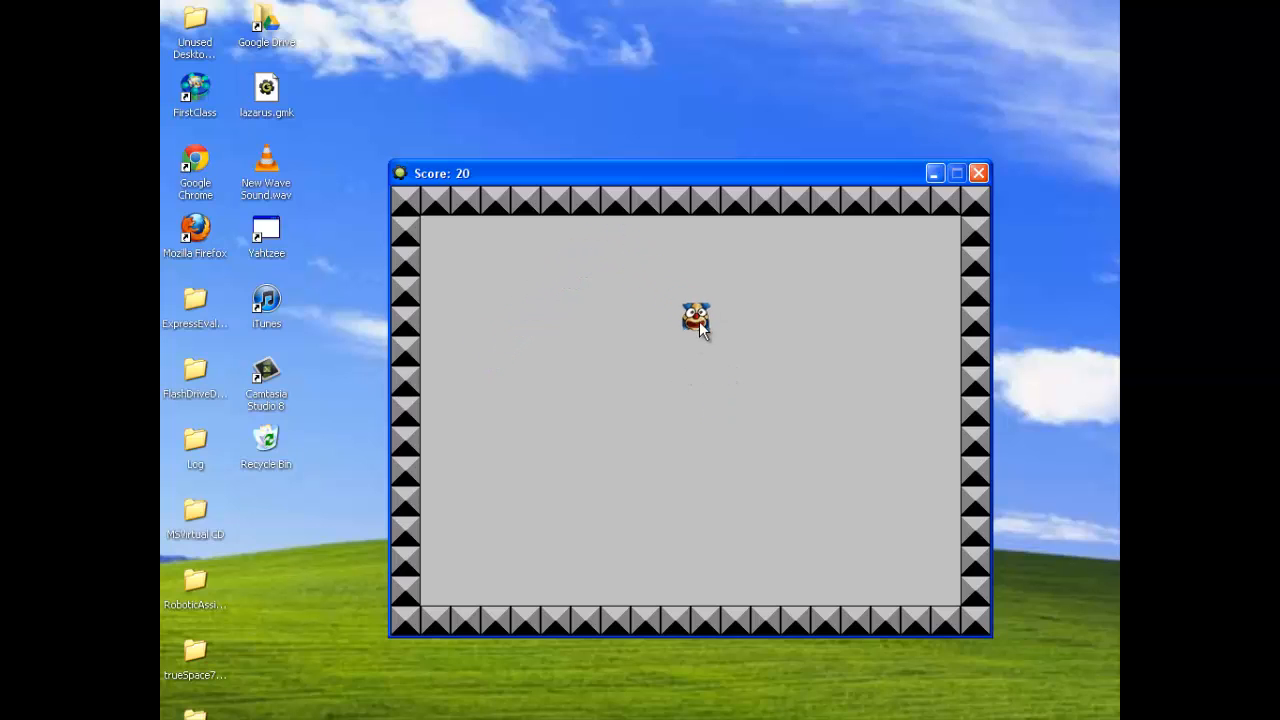
{"action": "left_click", "coordinate": [697, 318]}
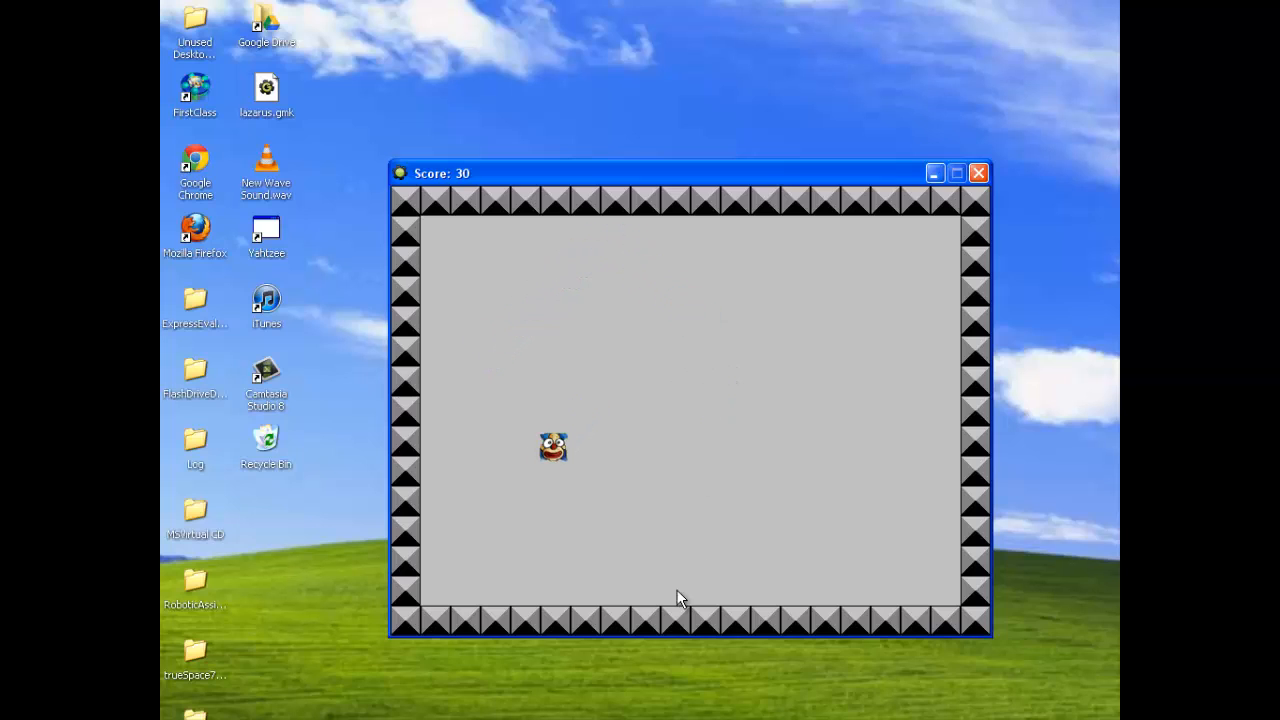
{"action": "left_click", "coordinate": [533, 542]}
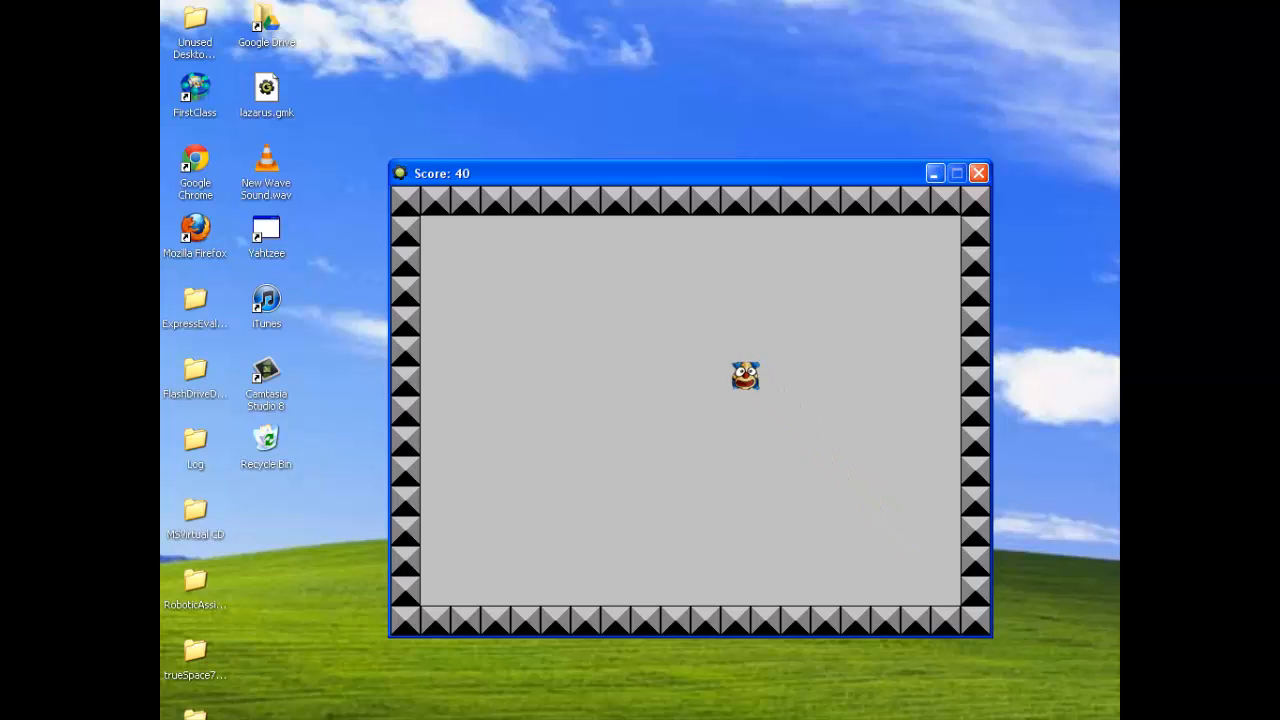
{"action": "key", "text": "Escape"}
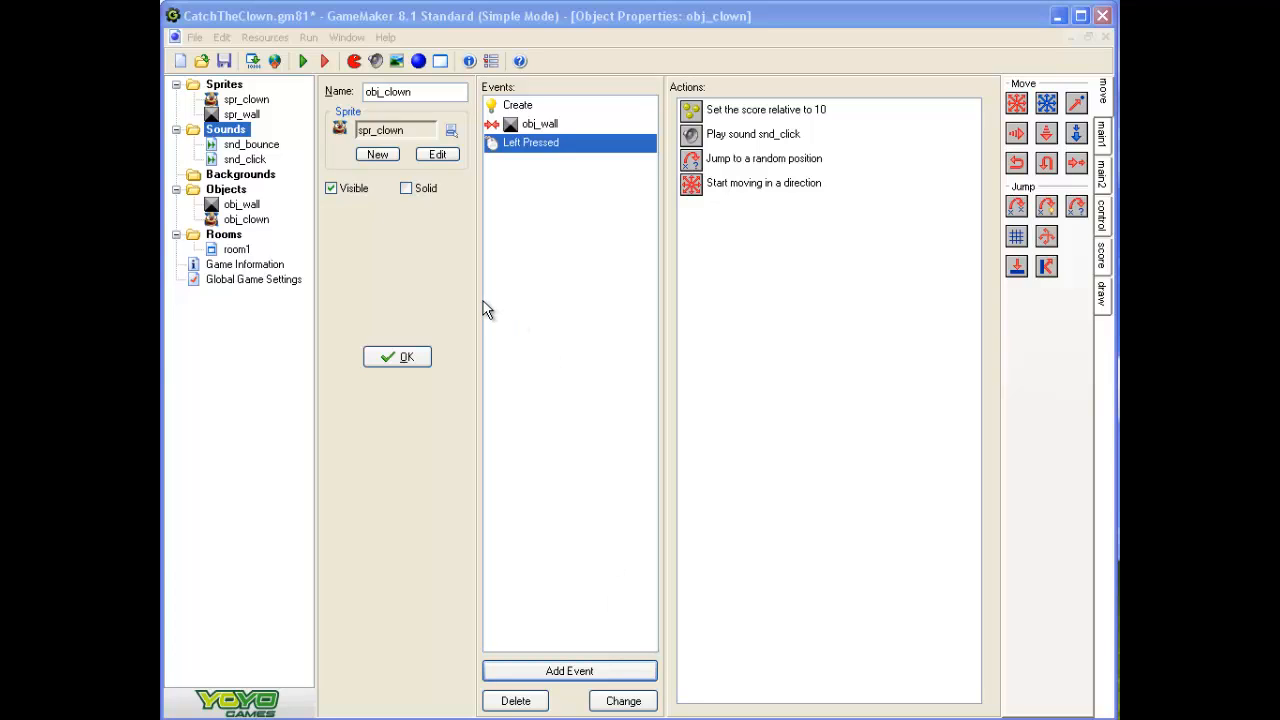
- Create a sound resource named snd_music and load music.mid into it
{"action": "right_click", "coordinate": [222, 138]}
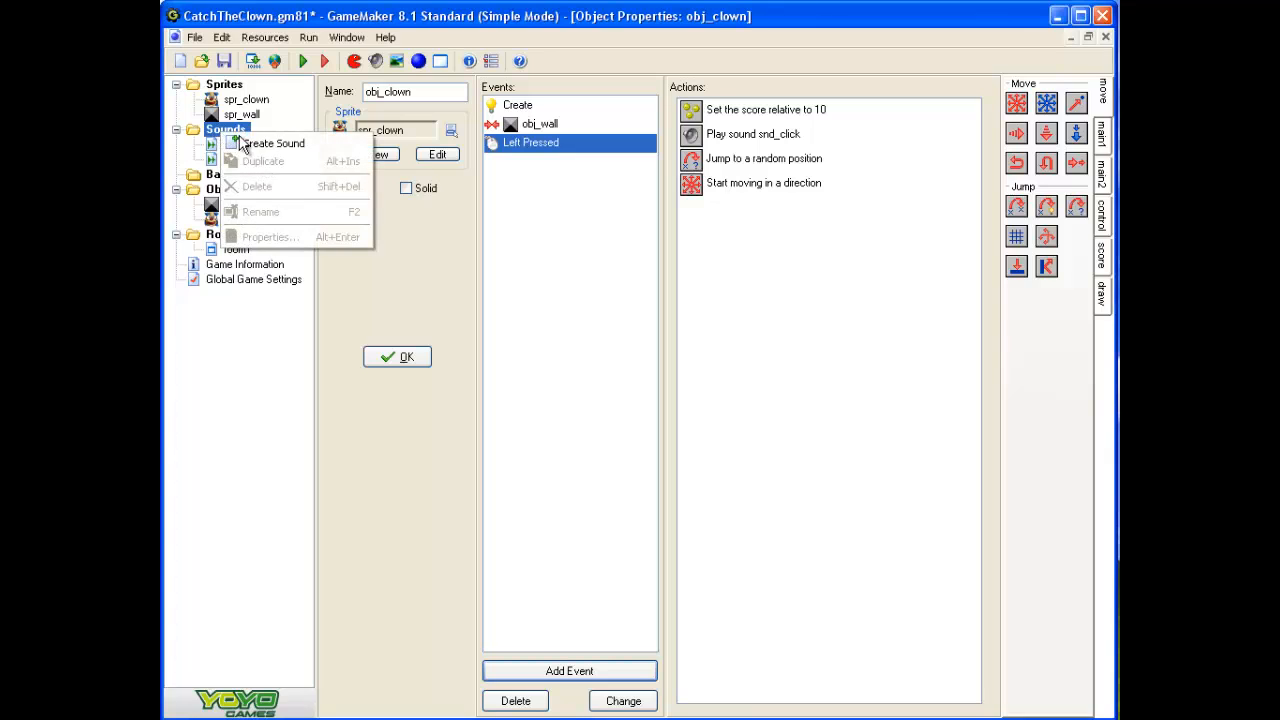
{"action": "left_click", "coordinate": [245, 147]}
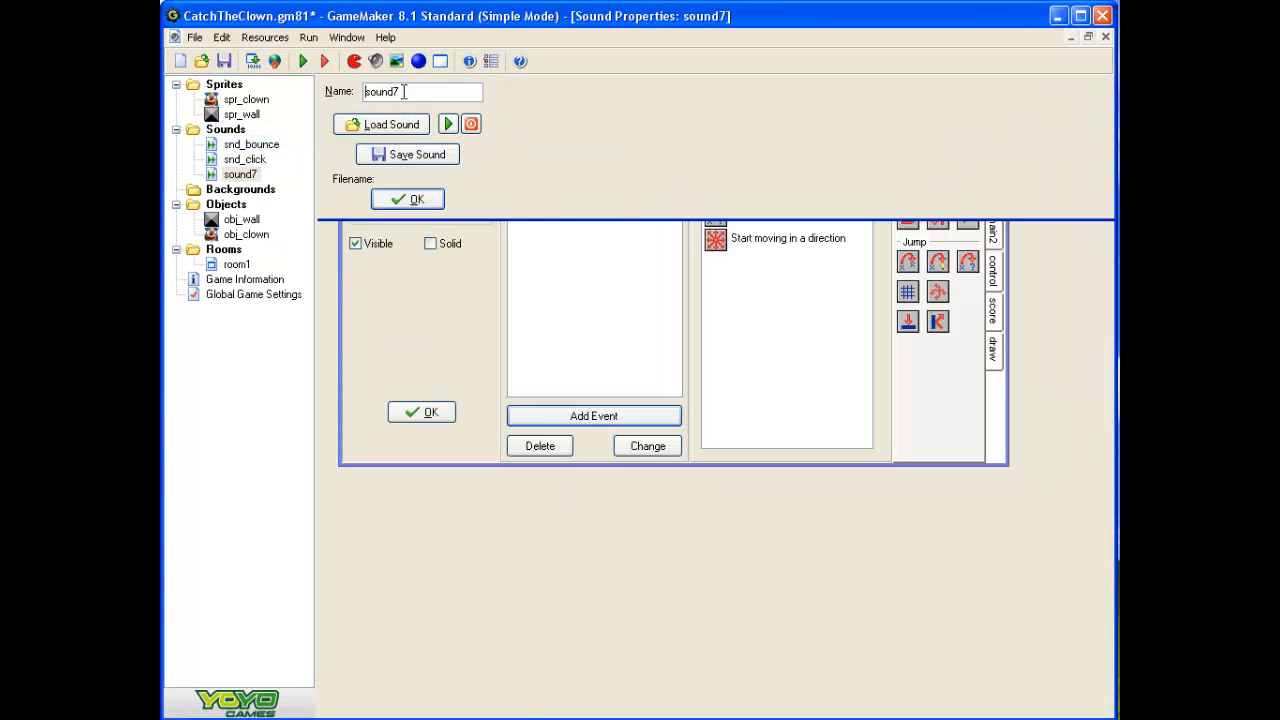
{"action": "left_click_drag", "start_coordinate": [404, 92], "coordinate": [317, 100]}
{"action": "type", "text": "snd_"}
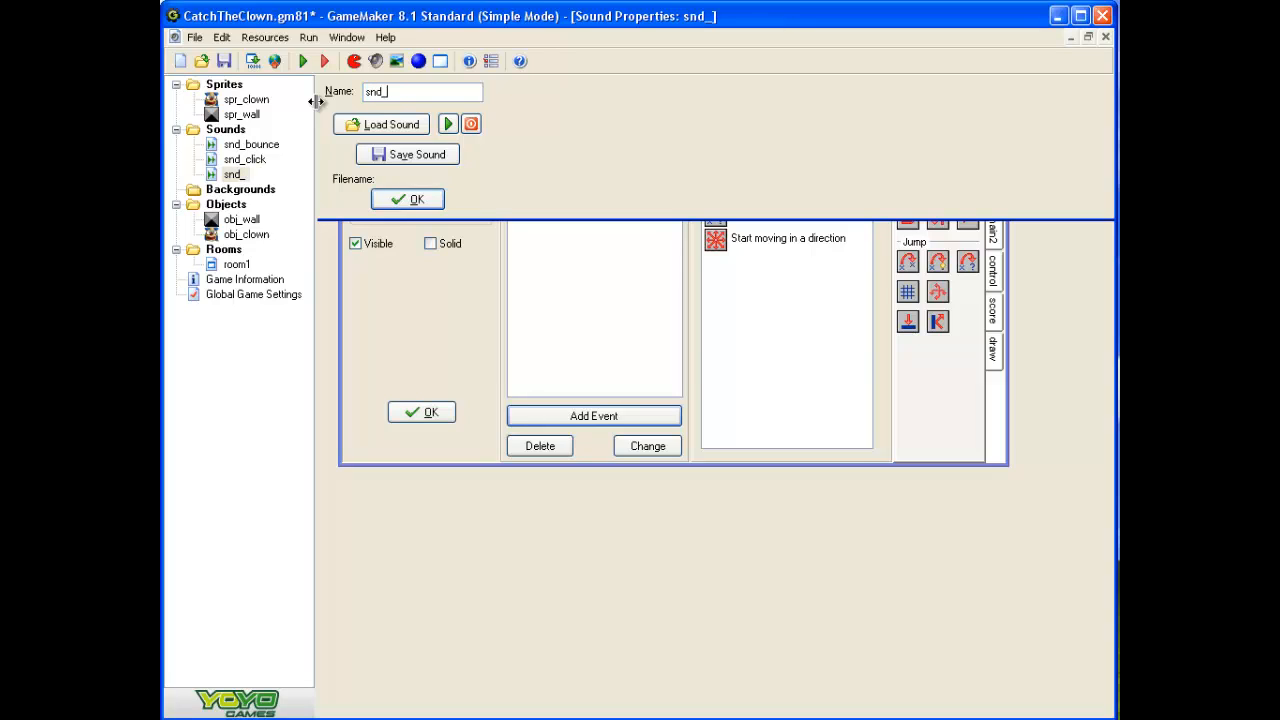
{"action": "type", "text": "music"}
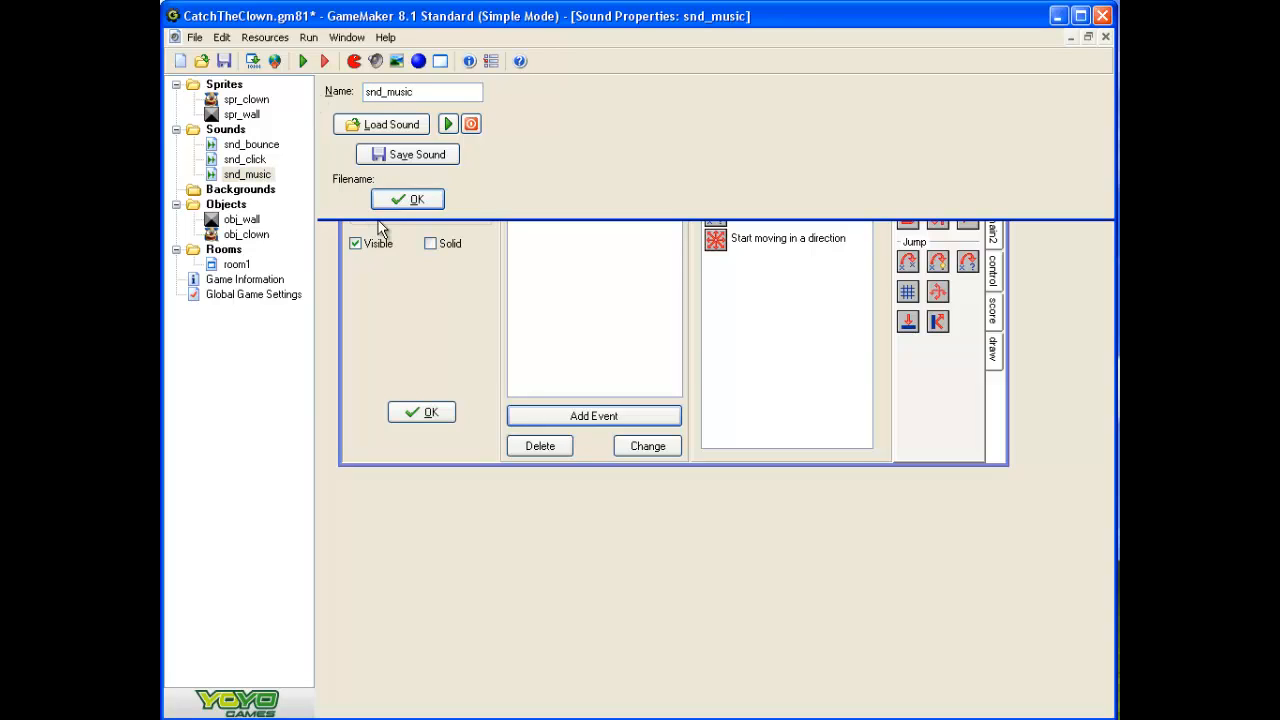
{"action": "left_click", "coordinate": [409, 124]}
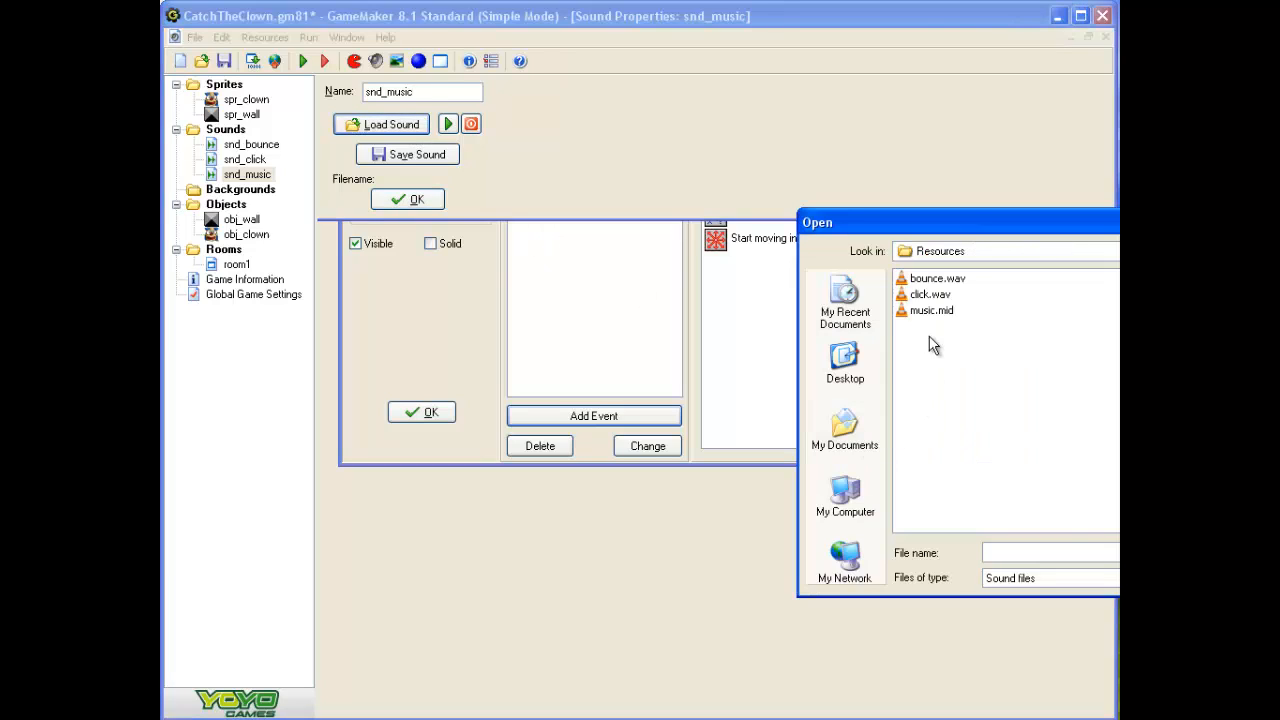
{"action": "left_click", "coordinate": [924, 312]}
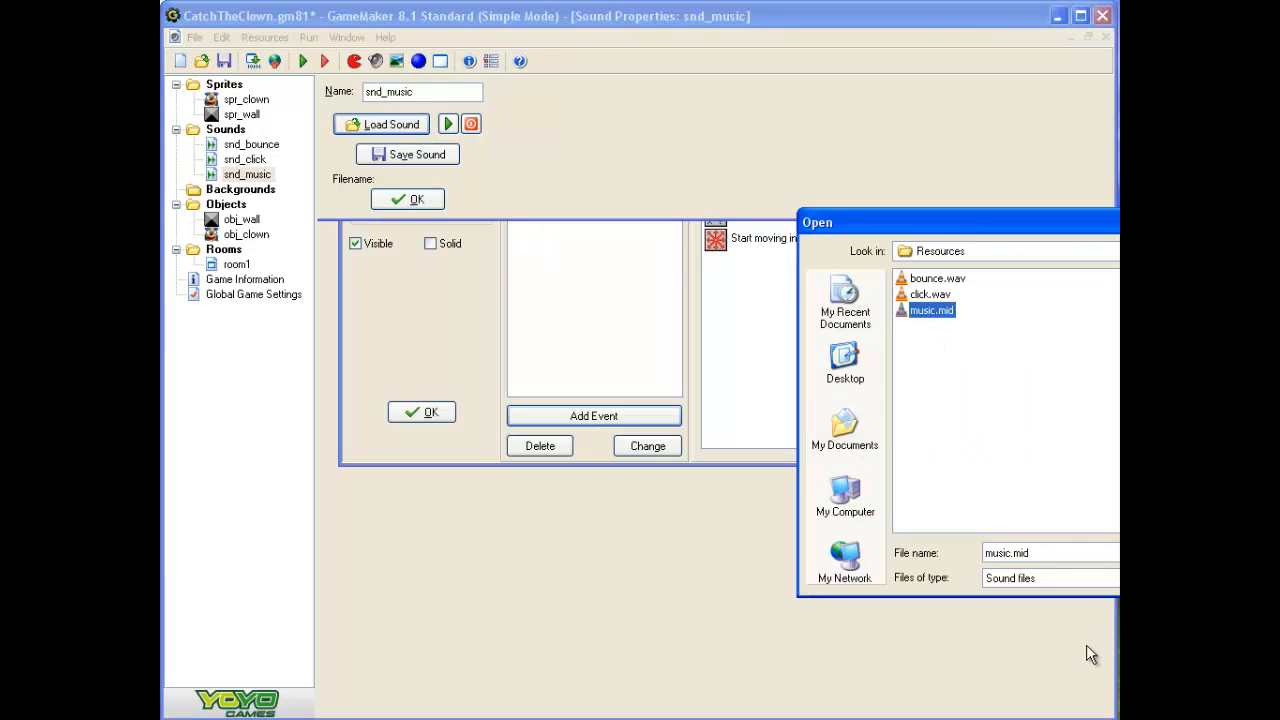
{"action": "key", "text": "Return"}
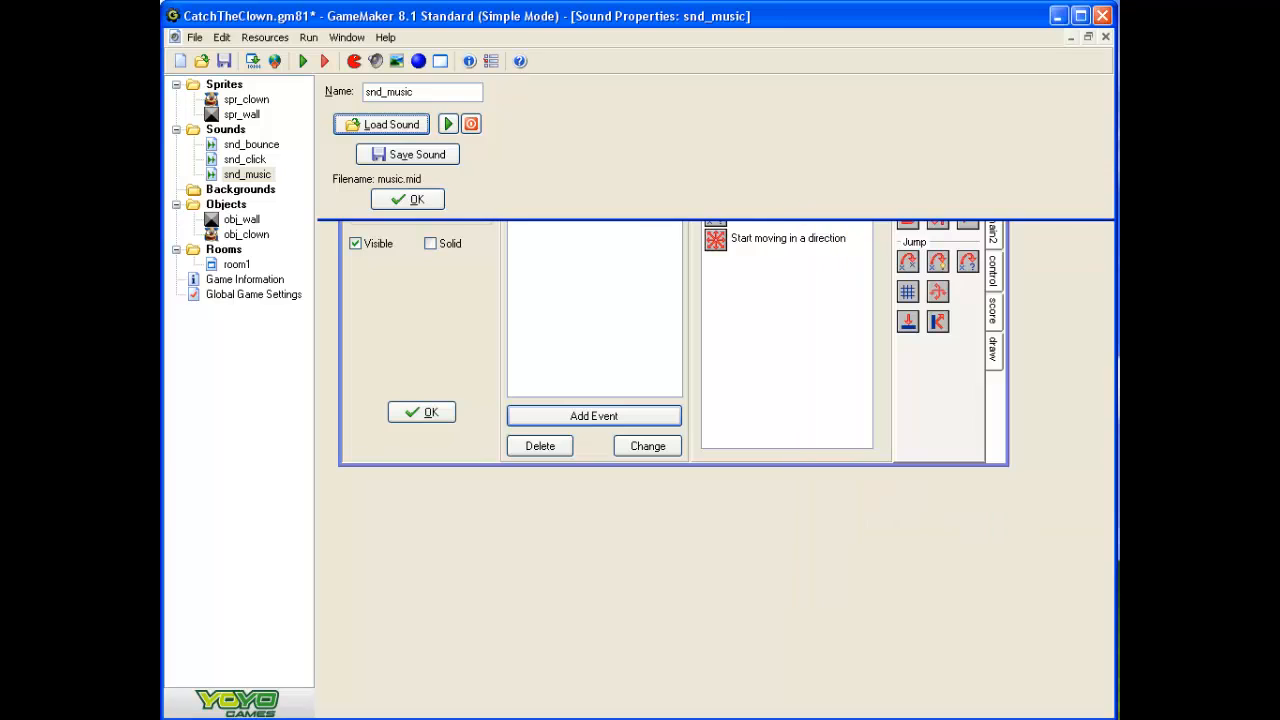
{"action": "left_click", "coordinate": [412, 200]}
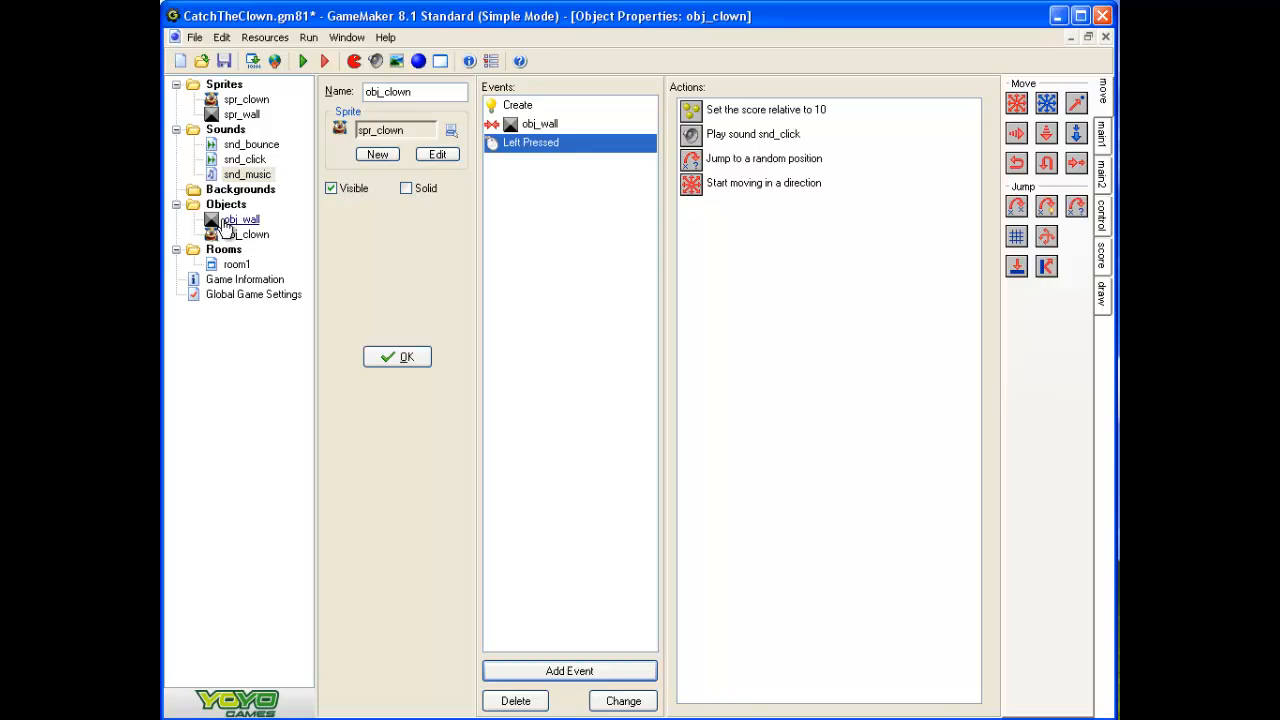
- Add a Play Sound action using snd_music to obj_clown's Create event and set its loop option
{"action": "left_click", "coordinate": [229, 236]}
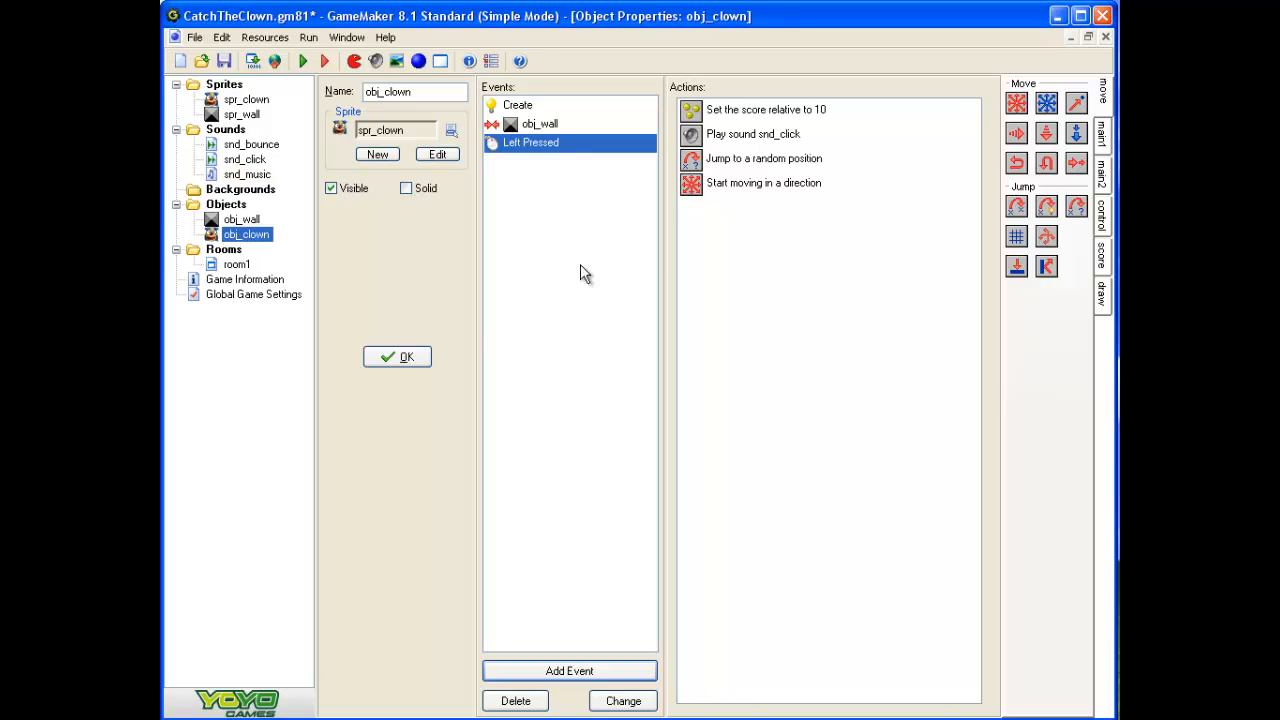
{"action": "left_click", "coordinate": [519, 107]}
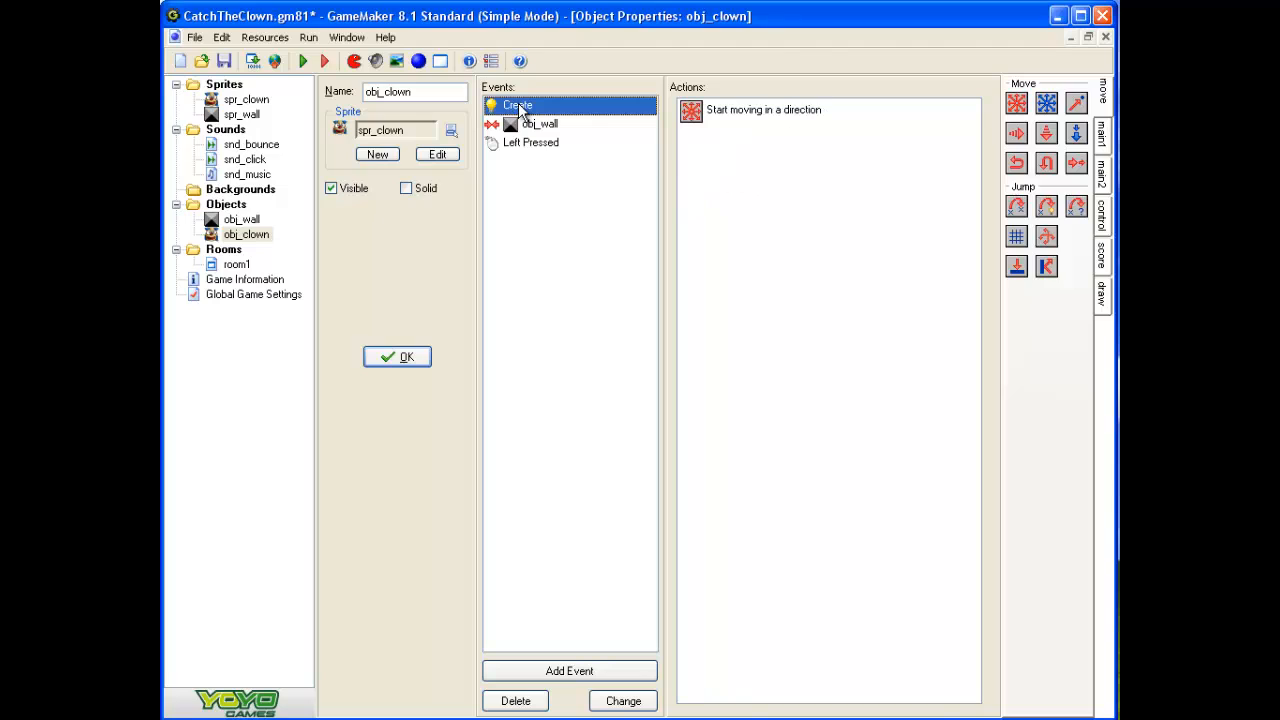
{"action": "left_click", "coordinate": [1104, 177]}
{"action": "left_click", "coordinate": [1104, 146]}
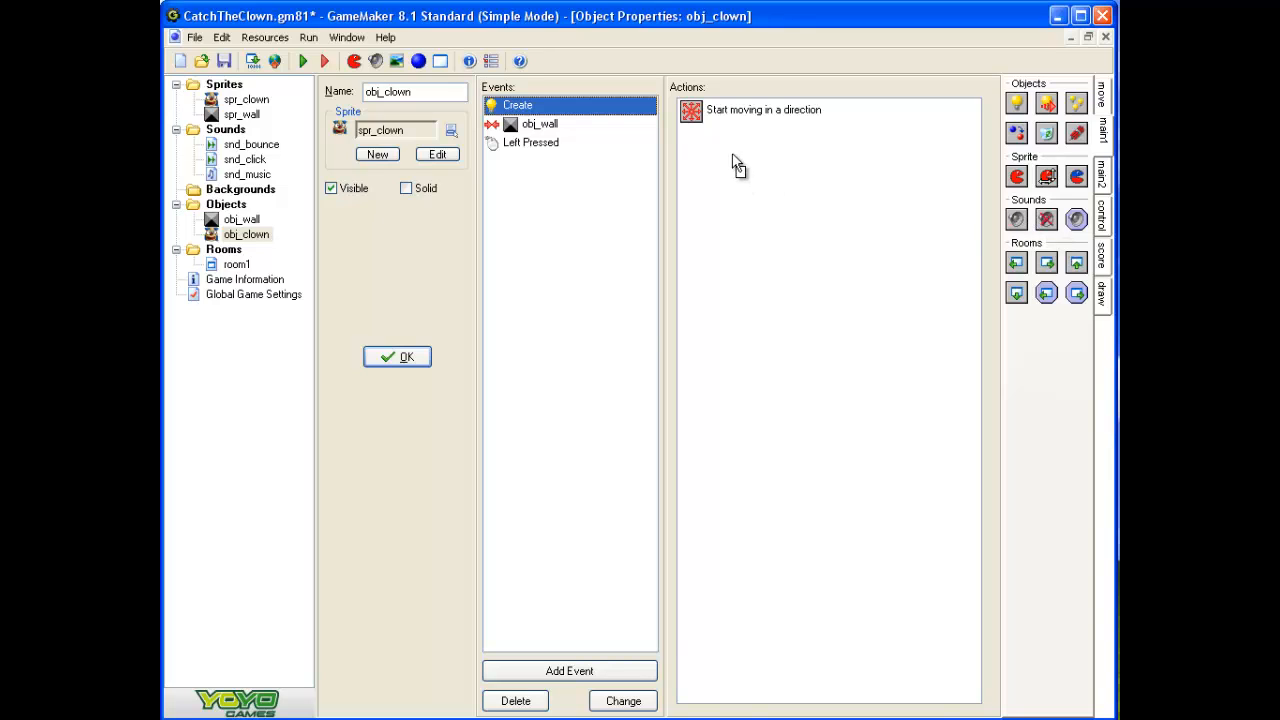
{"action": "left_click_drag", "start_coordinate": [735, 165], "coordinate": [738, 166]}
{"action": "left_click", "coordinate": [880, 434]}
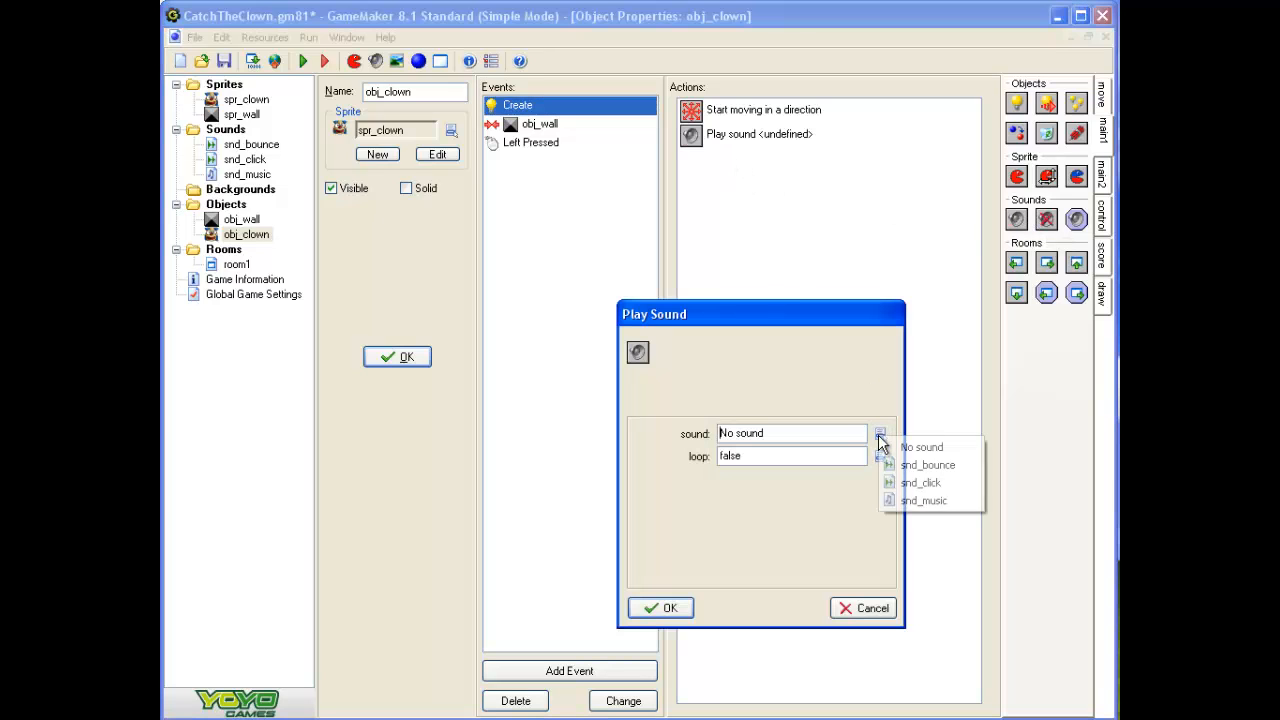
{"action": "left_click", "coordinate": [912, 499]}
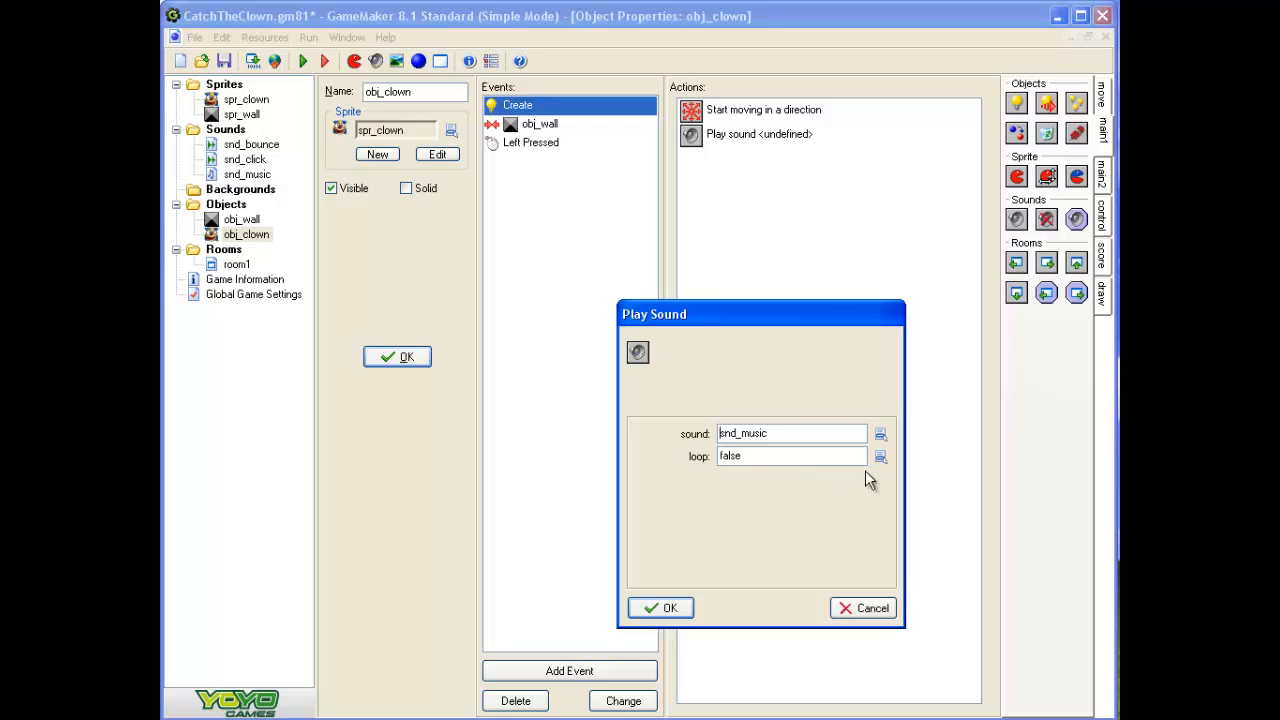
{"action": "left_click", "coordinate": [882, 459]}
{"action": "left_click", "coordinate": [904, 483]}
{"action": "key", "text": "Return"}
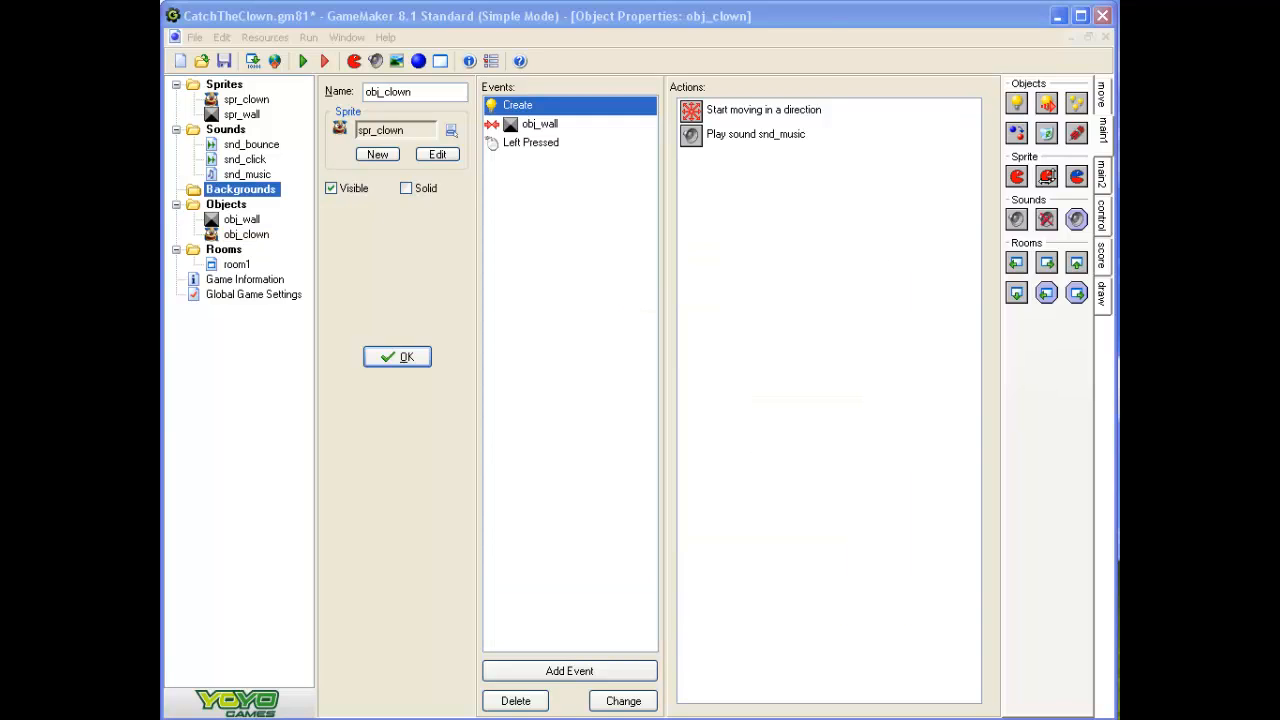
- Create a background resource and load background.png from the Resources folder into it
{"action": "right_click", "coordinate": [229, 193]}
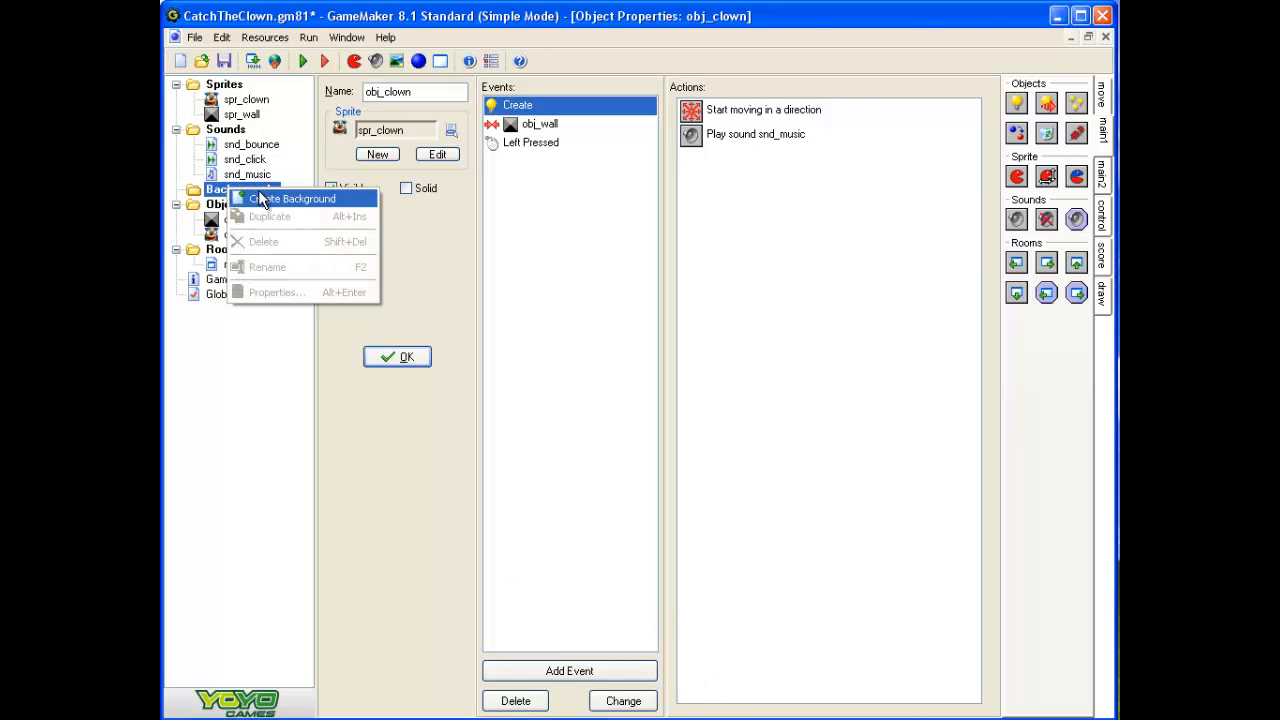
{"action": "left_click", "coordinate": [260, 199]}
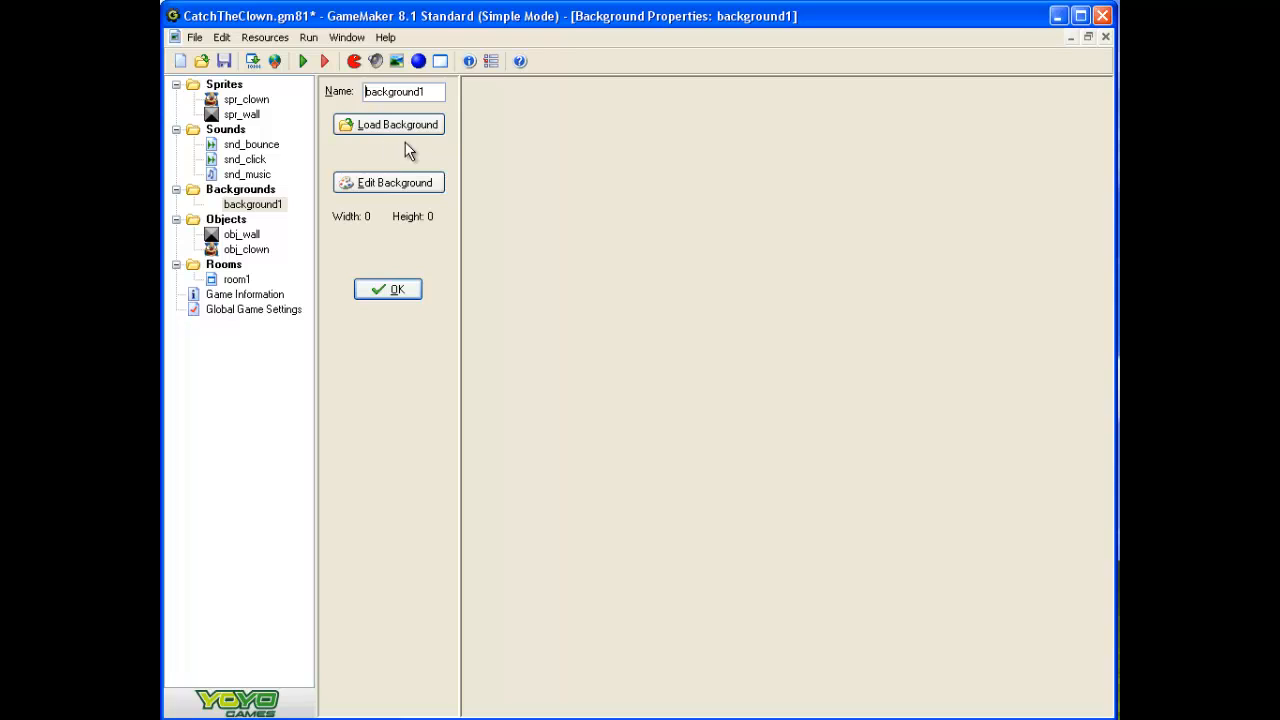
{"action": "left_click", "coordinate": [401, 124]}
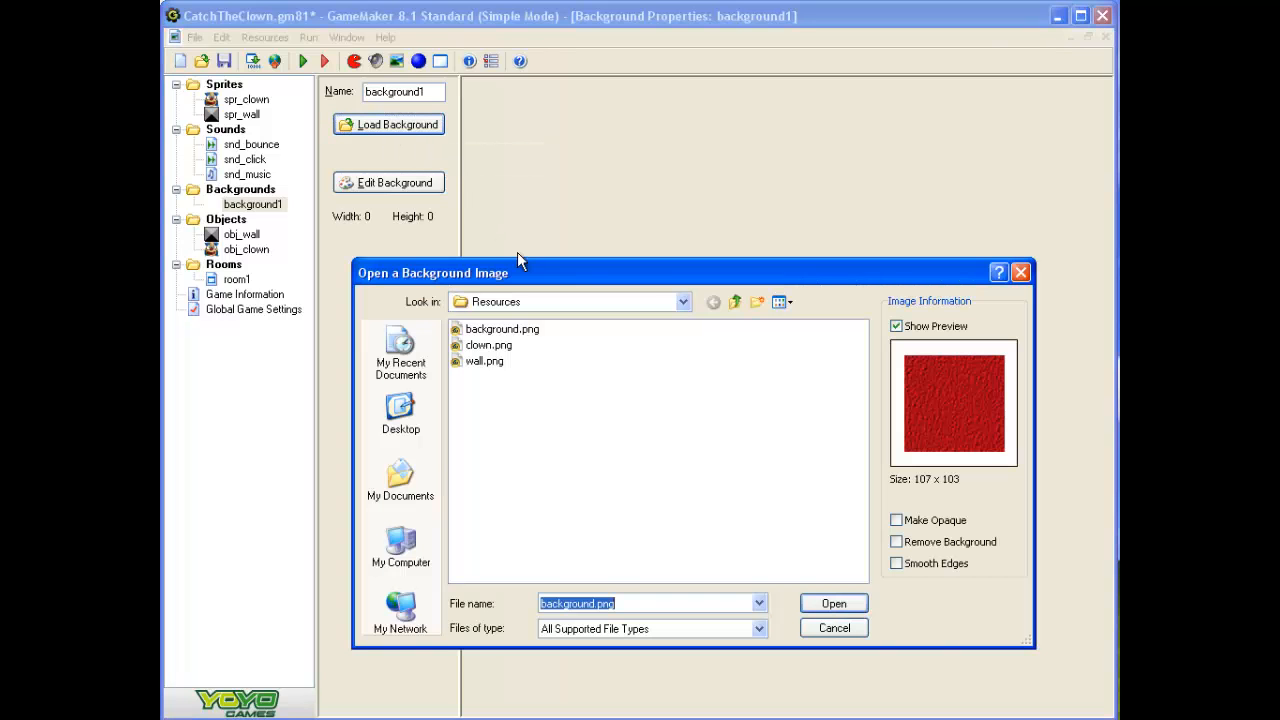
{"action": "left_click", "coordinate": [511, 347]}
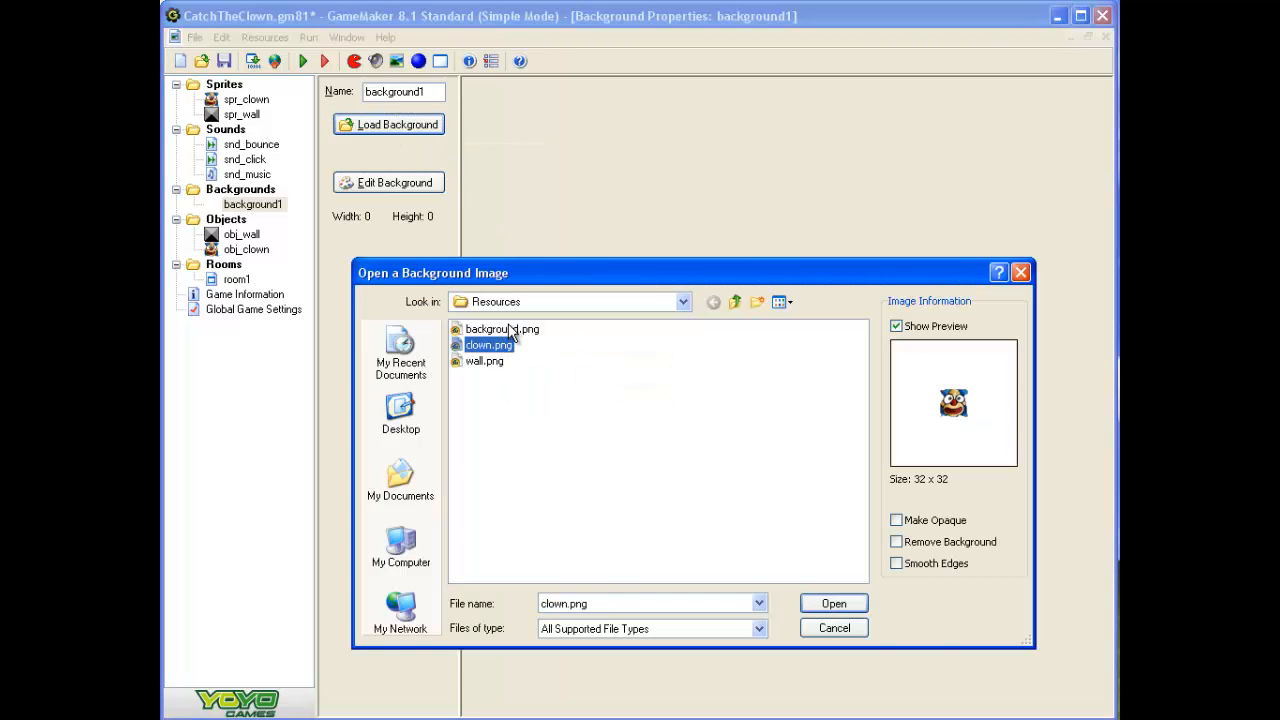
{"action": "left_click", "coordinate": [510, 330]}
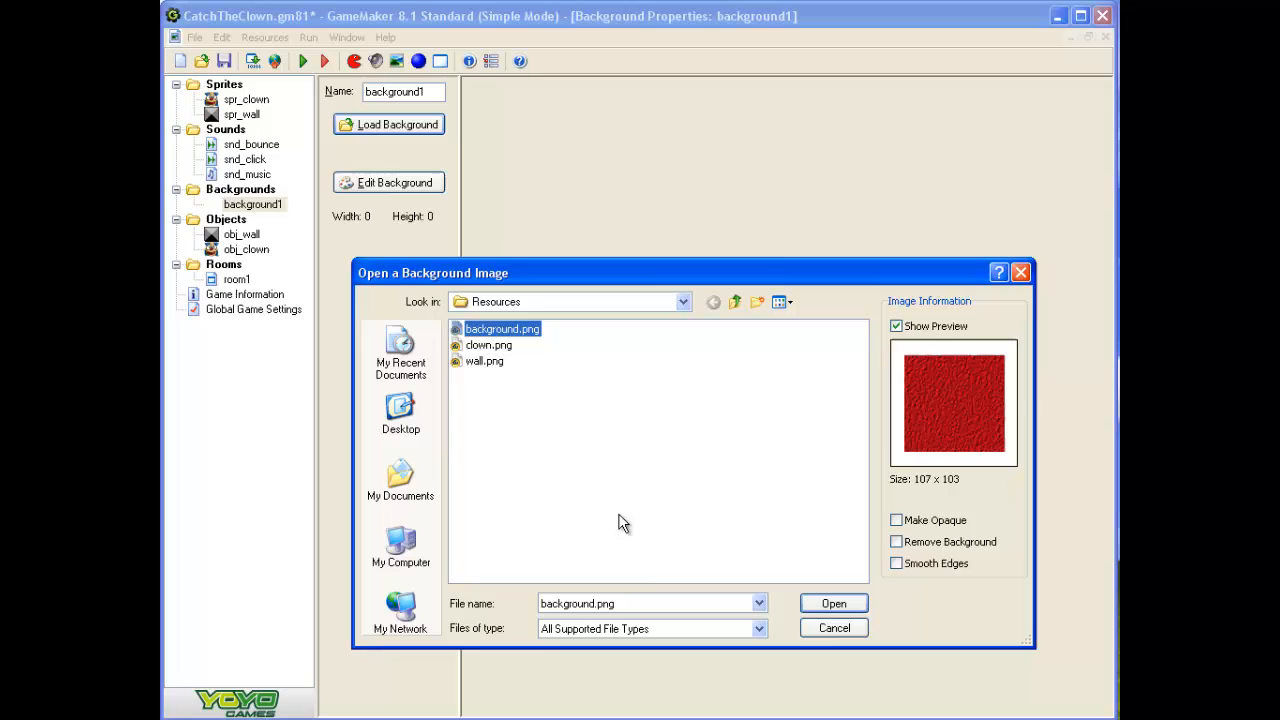
{"action": "left_click", "coordinate": [834, 603]}
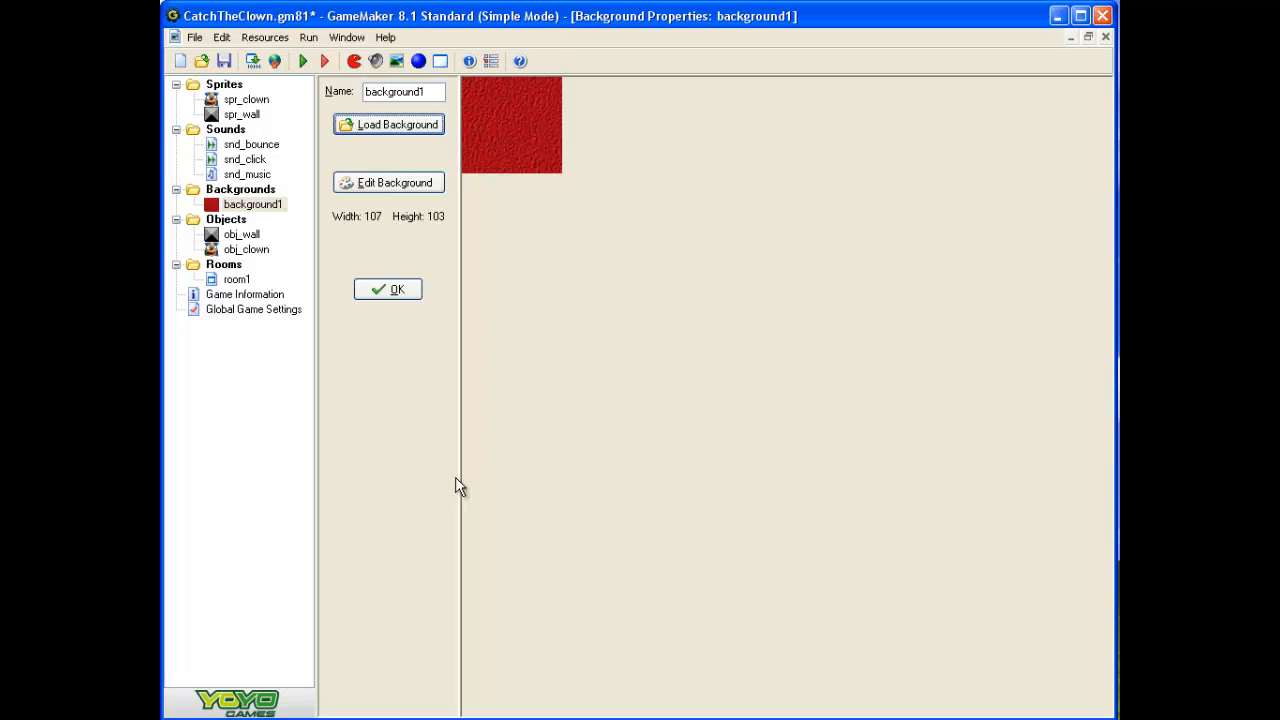
- Assign background1 as Background 0 of room1
{"action": "left_click", "coordinate": [235, 280]}
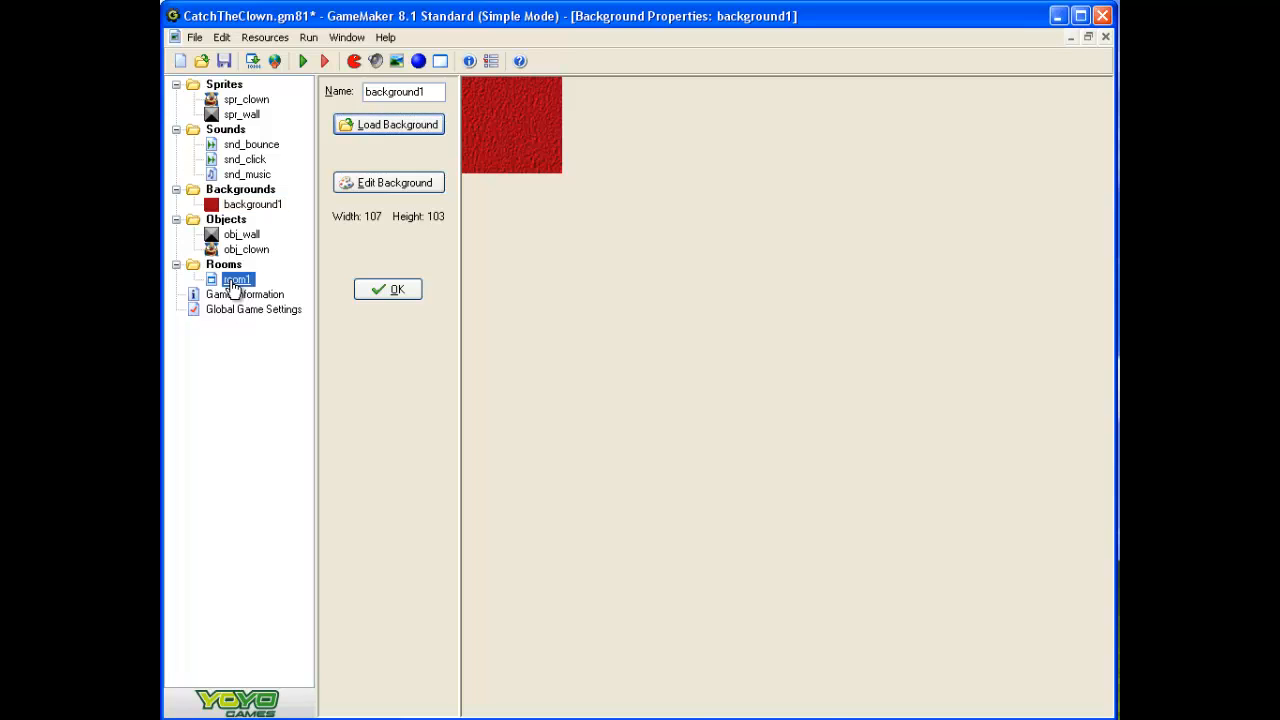
{"action": "double_click", "coordinate": [235, 280]}
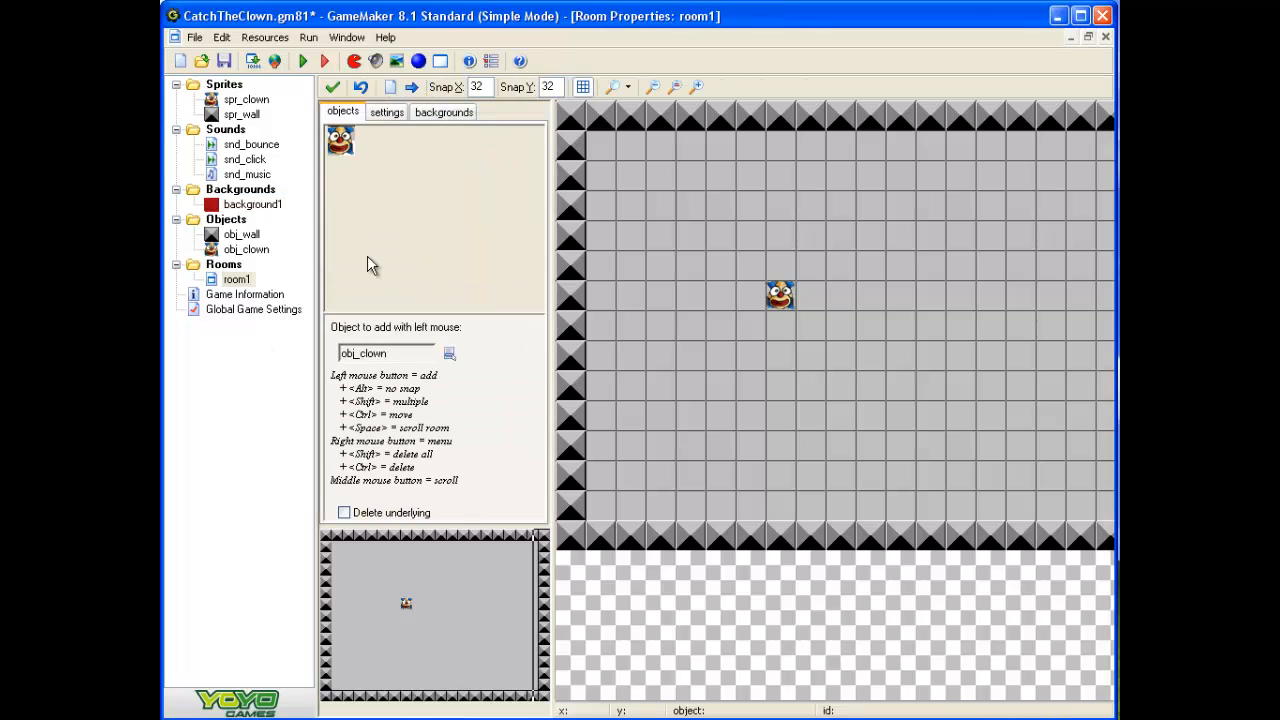
{"action": "left_click", "coordinate": [440, 113]}
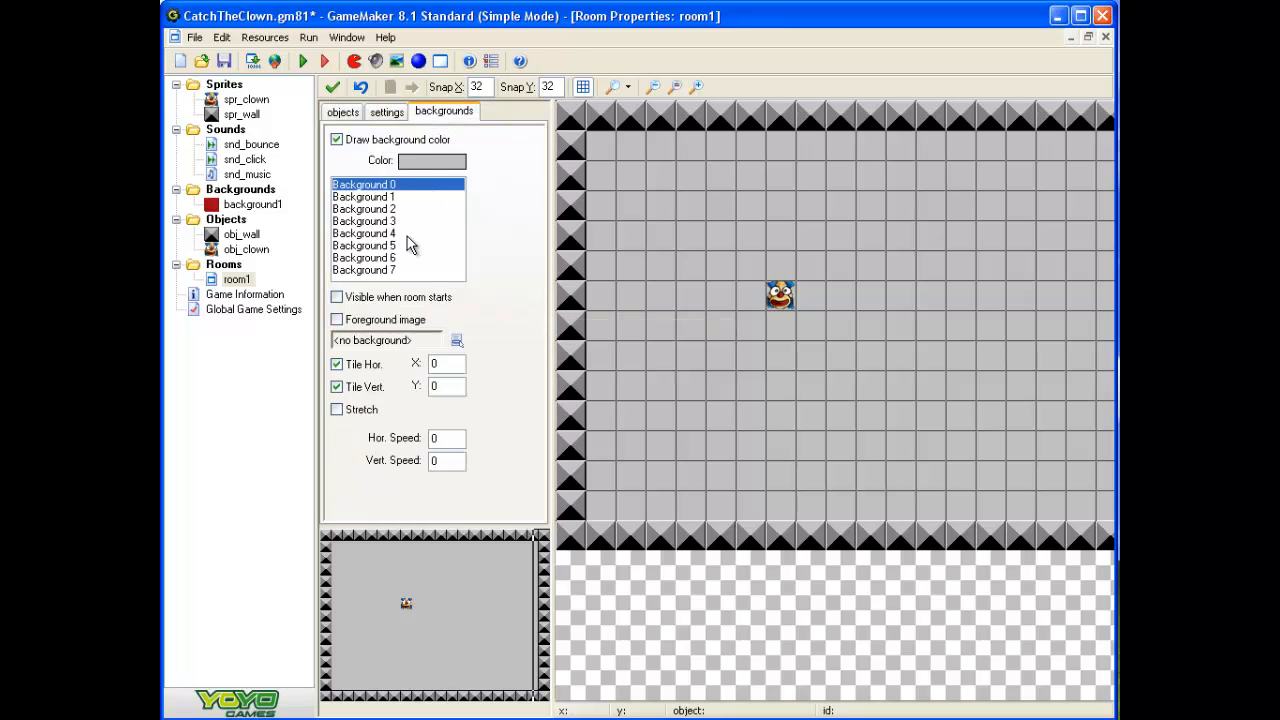
{"action": "left_click", "coordinate": [457, 341]}
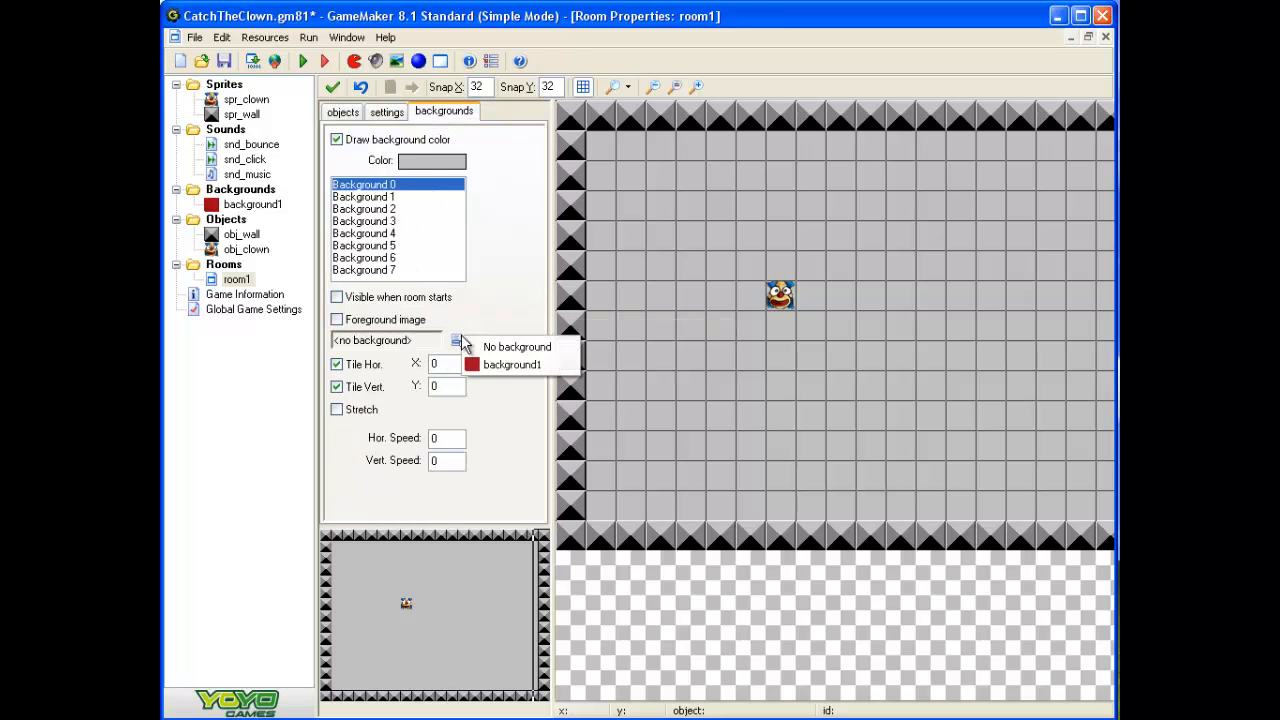
{"action": "left_click", "coordinate": [493, 366]}
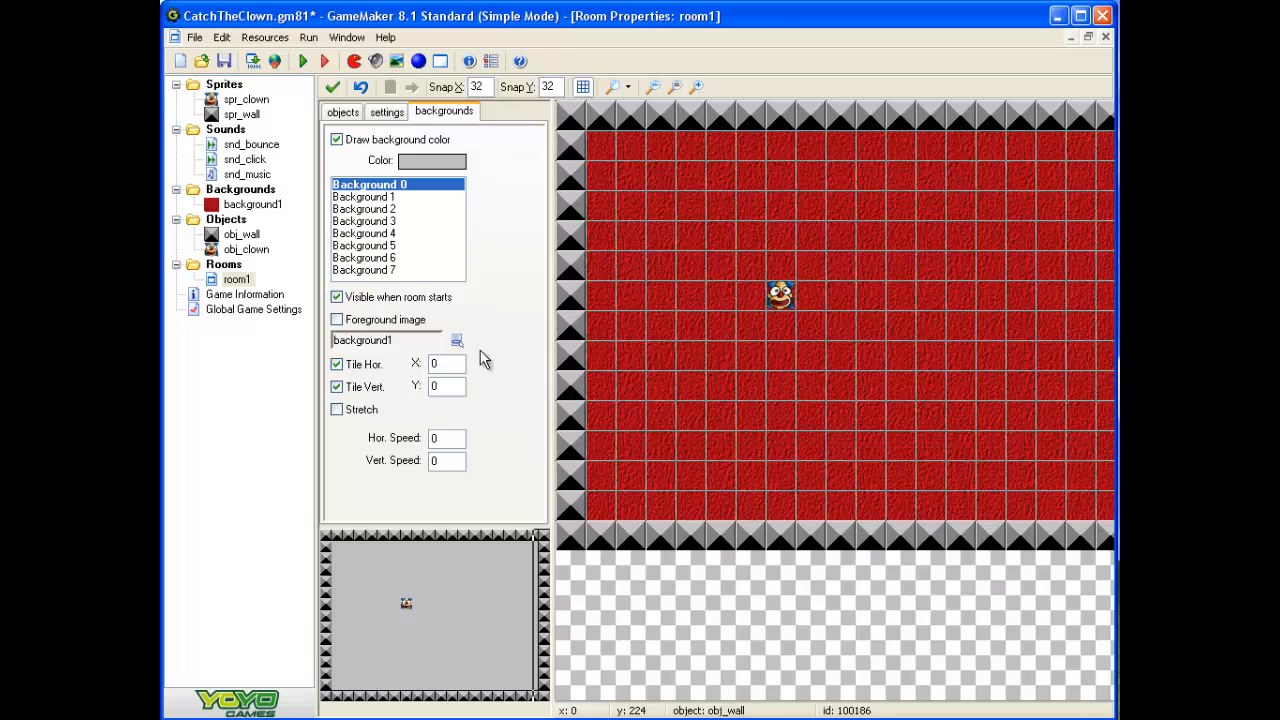
- Run the game, reposition its window, and catch the moving clown several times to test the new background
{"action": "left_click", "coordinate": [305, 63]}
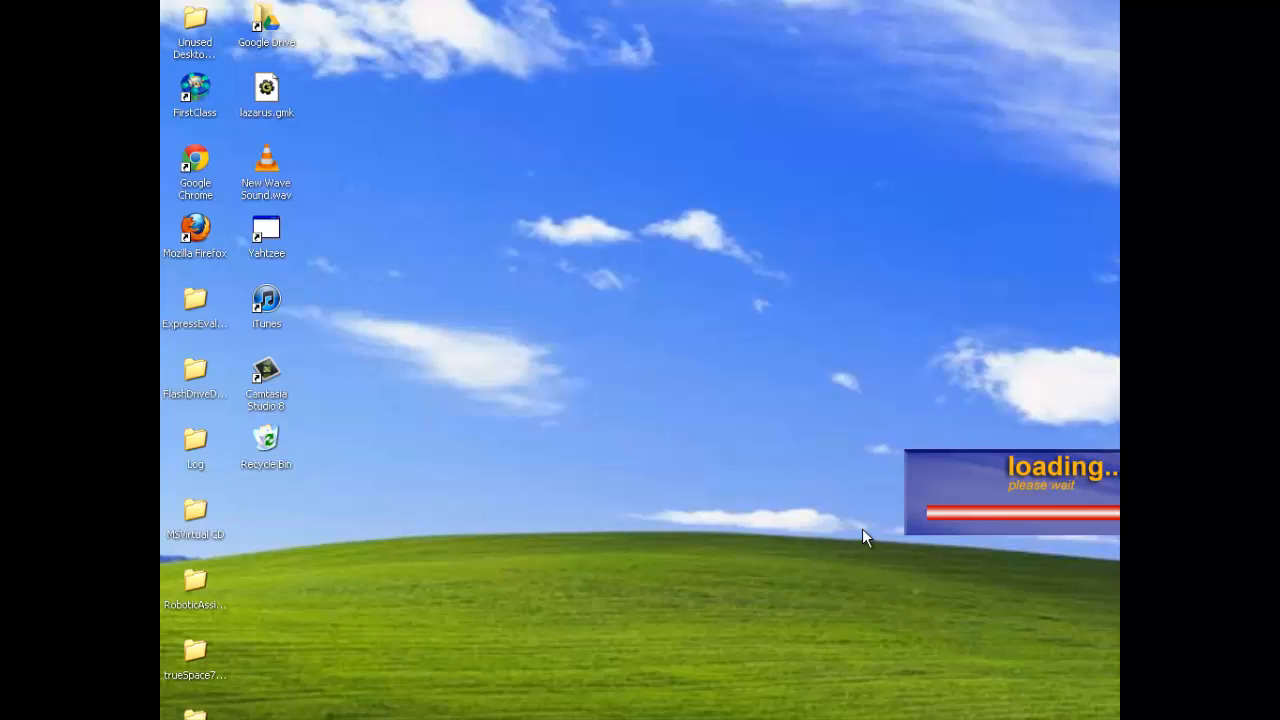
{"action": "left_click_drag", "start_coordinate": [928, 271], "coordinate": [560, 87]}
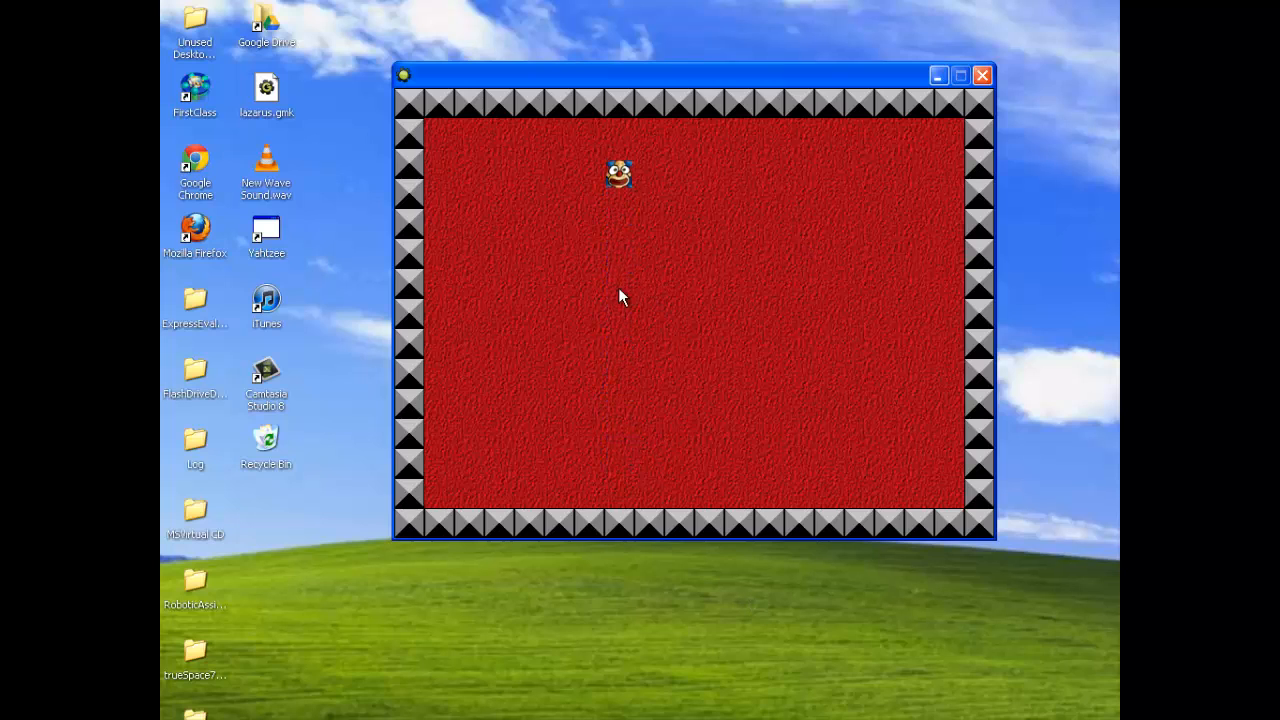
{"action": "left_click", "coordinate": [611, 239]}
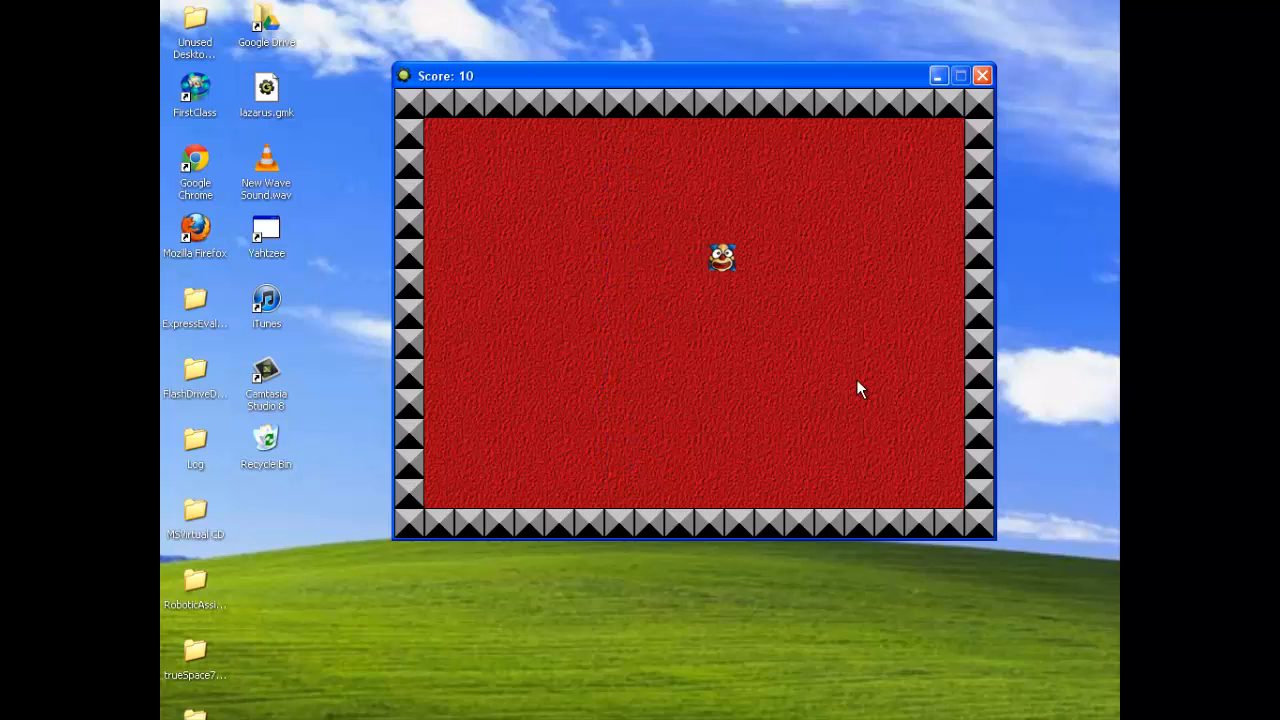
{"action": "left_click", "coordinate": [792, 256]}
{"action": "left_click", "coordinate": [777, 208]}
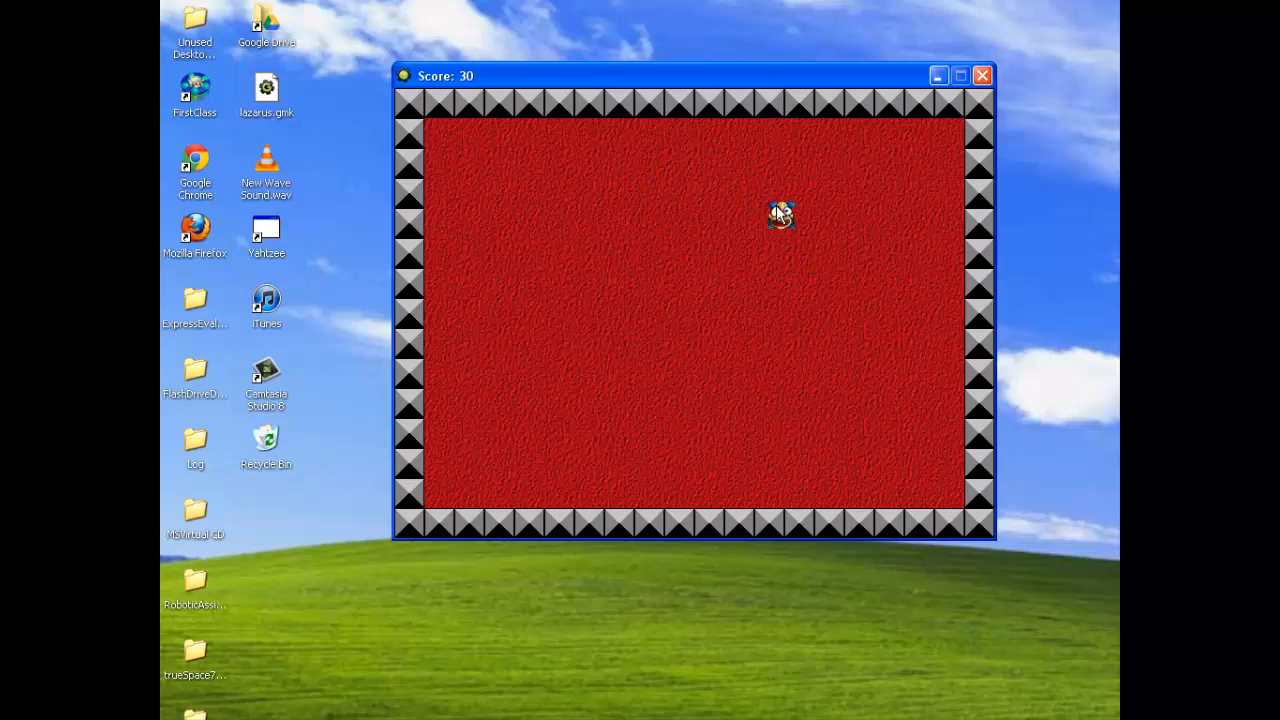